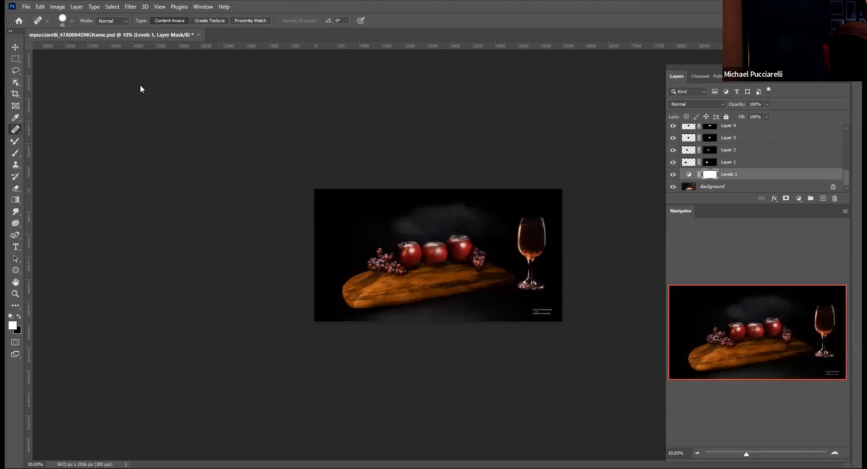
Open the _47A0014DNG photo from the masterartfile folder and compare it with the layered composite document.
scroll(756, 158, up, 8)
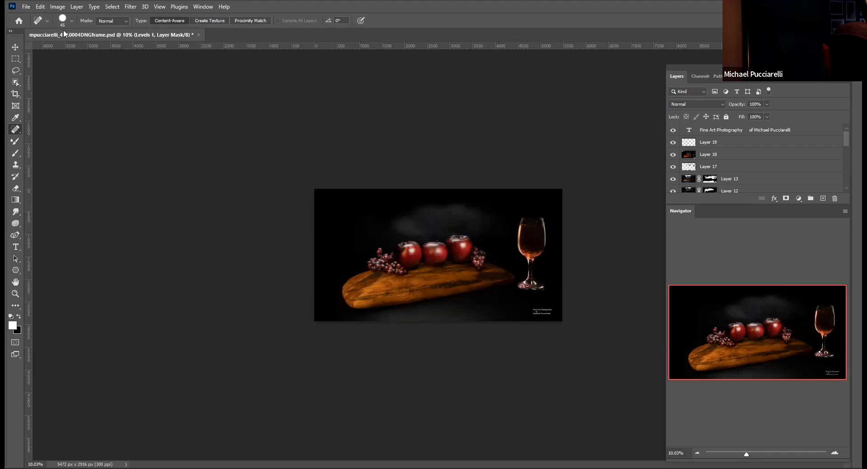
click(28, 8)
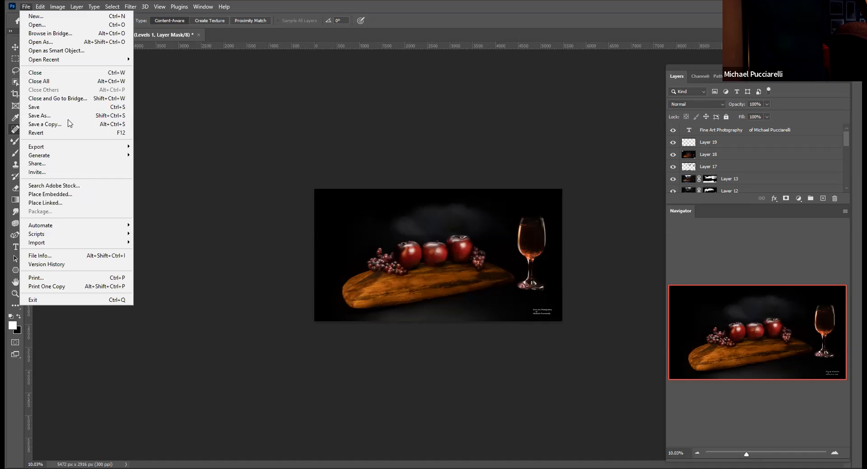
key(ctrl+o)
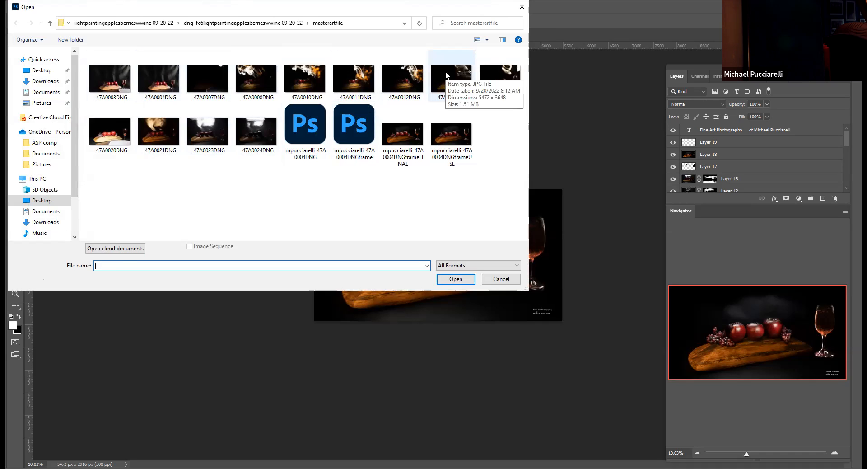
click(444, 95)
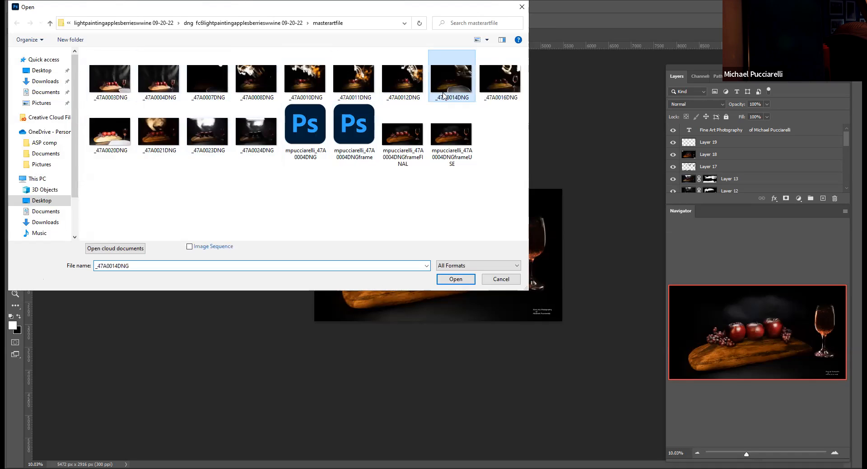
click(454, 283)
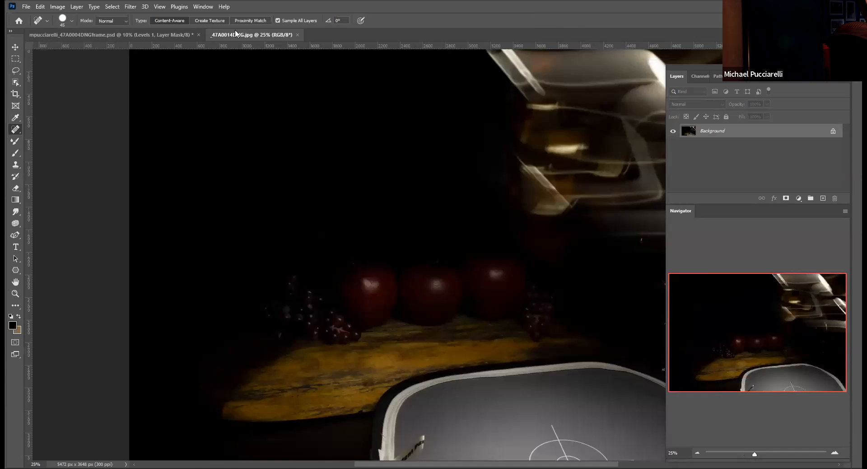
click(166, 36)
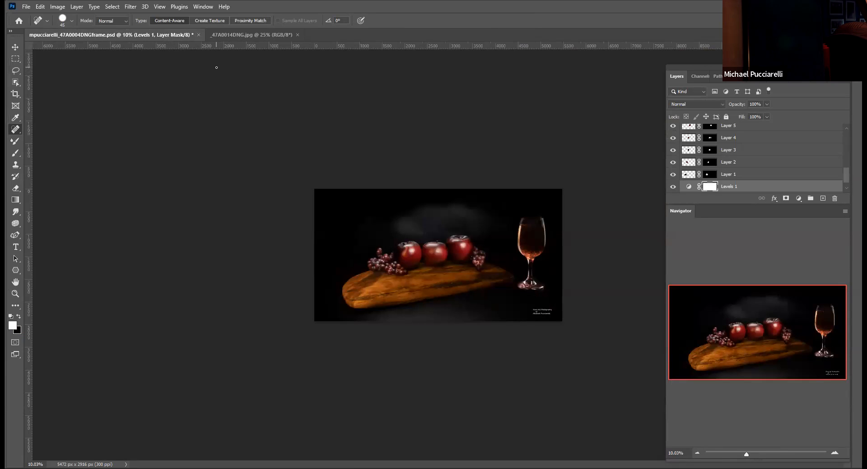
click(230, 32)
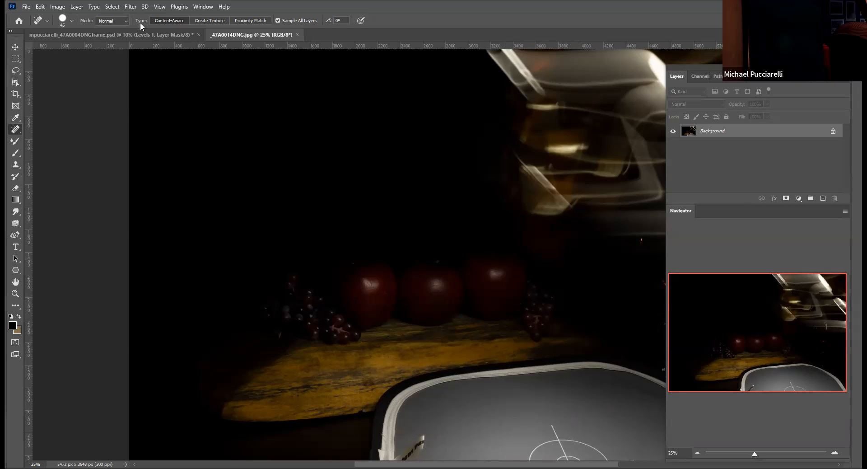
click(145, 33)
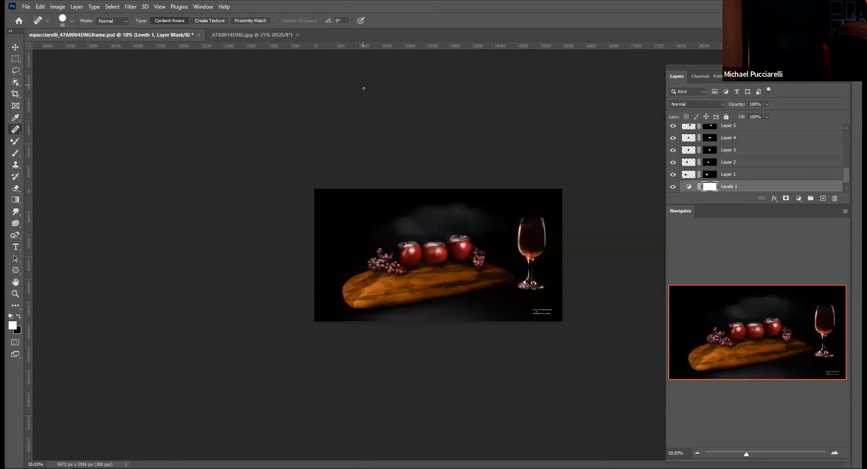
Hide the signature text layer and every layer beneath it down through Layer 6 in the composite.
scroll(680, 137, up, 5)
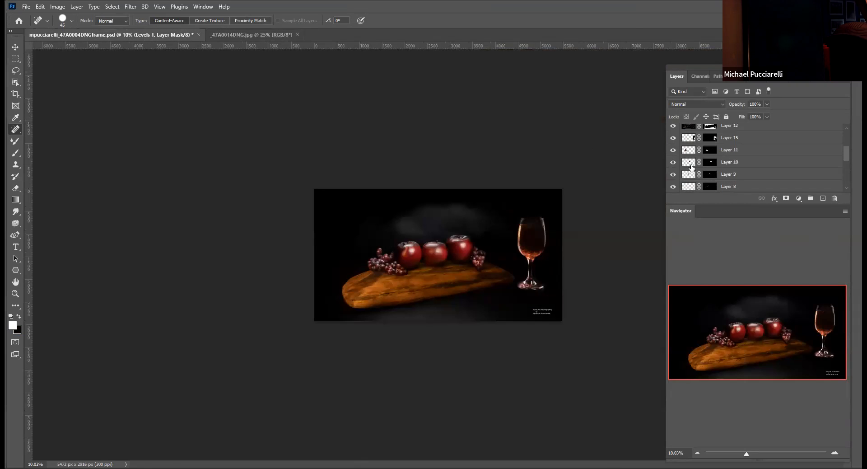
scroll(681, 136, up, 1)
click(672, 130)
drag(673, 146, 673, 179)
scroll(673, 163, down, 1)
scroll(673, 179, down, 1)
click(673, 179)
scroll(673, 179, down, 2)
click(673, 167)
click(673, 179)
scroll(673, 179, down, 1)
click(673, 179)
scroll(673, 178, down, 2)
click(673, 167)
click(672, 179)
scroll(673, 176, down, 3)
Hide Layers 5 through 1 so that only Levels 1 and the Background stay switched on.
click(673, 157)
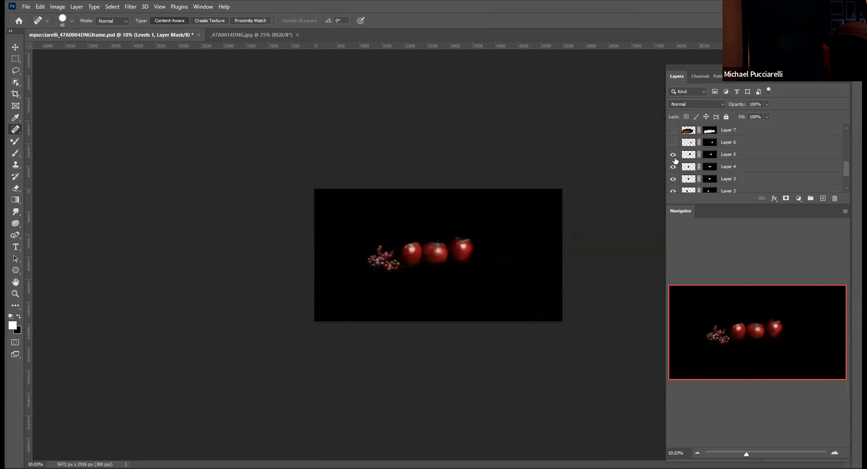
click(674, 167)
click(672, 179)
scroll(672, 179, down, 2)
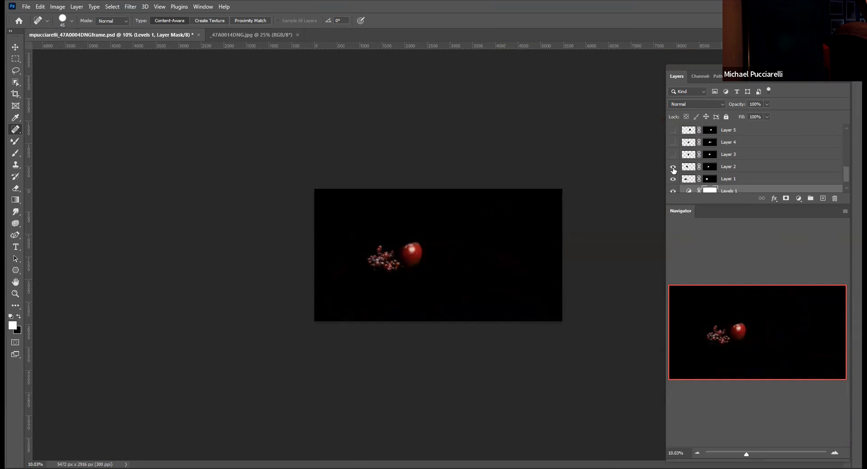
click(673, 167)
click(673, 178)
scroll(673, 178, down, 1)
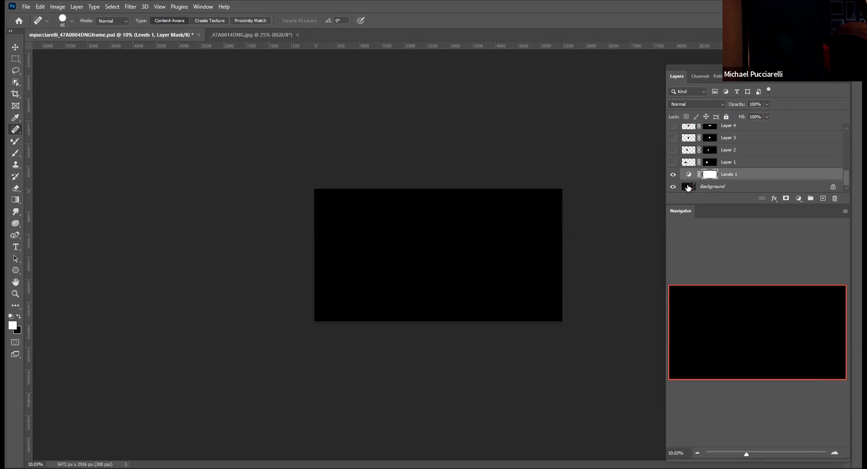
Examine the Levels 1 adjustment's histogram and output level settings.
click(688, 187)
click(688, 175)
double_click(688, 175)
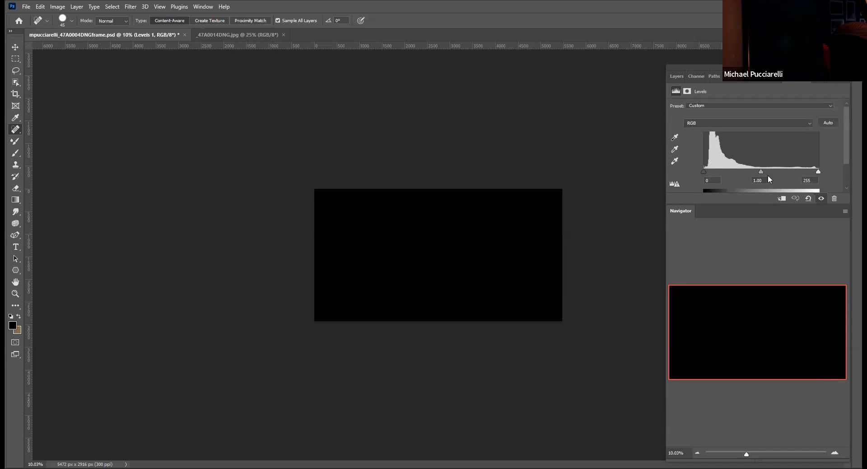
scroll(767, 176, down, 2)
mouse_move(706, 170)
mouse_down()
mouse_move(813, 170)
mouse_move(701, 172)
mouse_up()
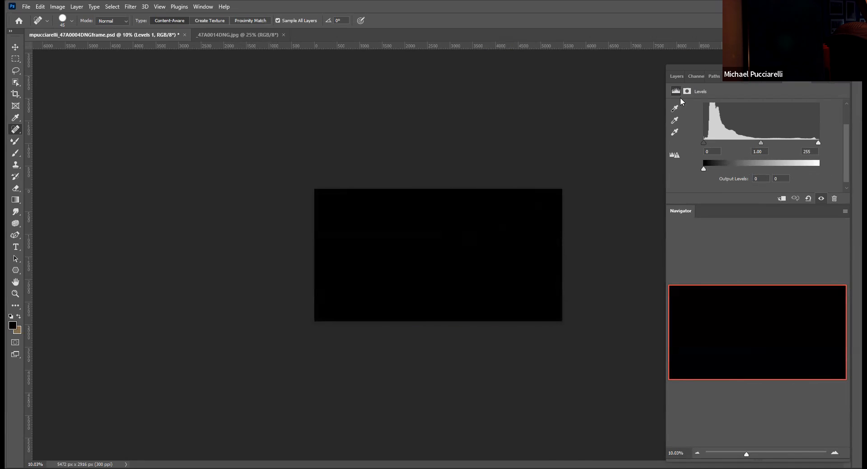
click(675, 77)
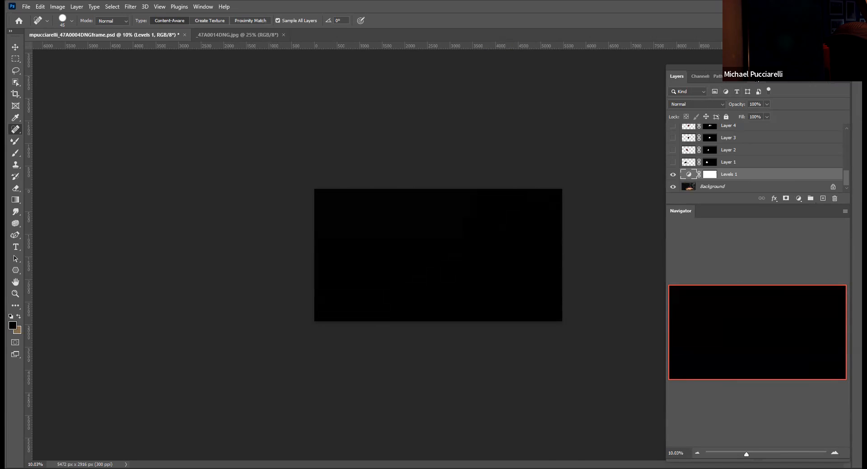
Add a Curves adjustment layer directly above Levels 1 and hide Levels 1.
click(757, 79)
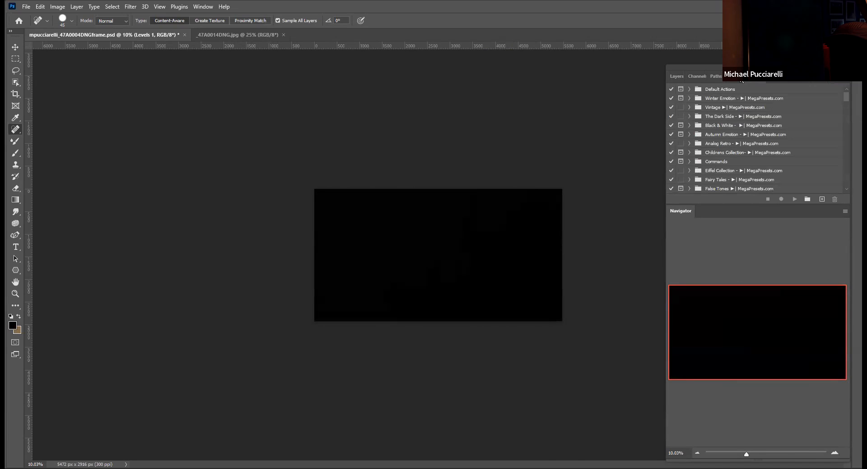
click(777, 81)
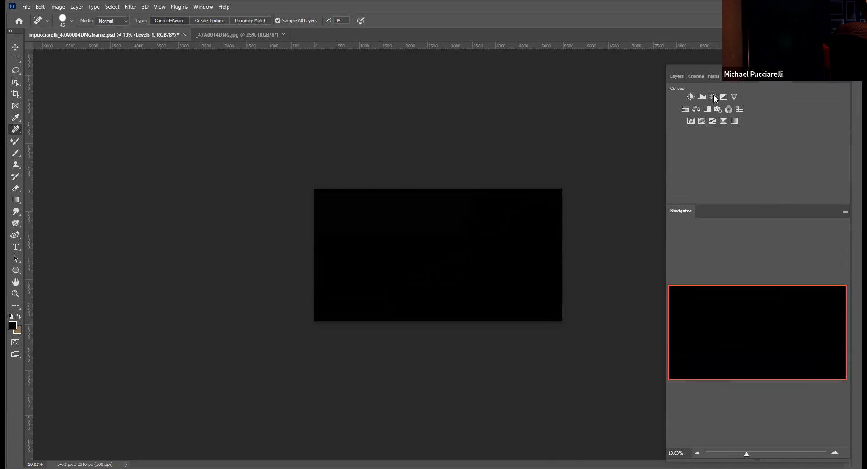
click(712, 96)
click(675, 77)
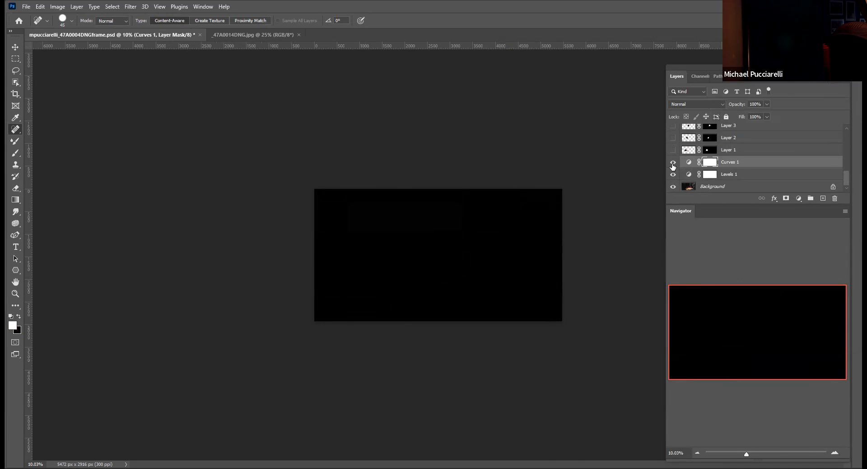
click(673, 162)
click(672, 174)
click(672, 162)
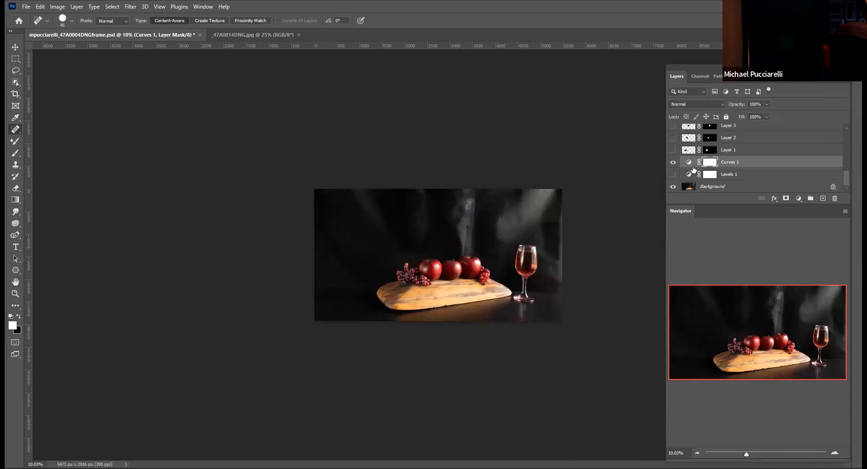
Darken the photo with the Curves adjustment by moving its black point to input 251, output 0.
click(689, 163)
scroll(738, 140, down, 2)
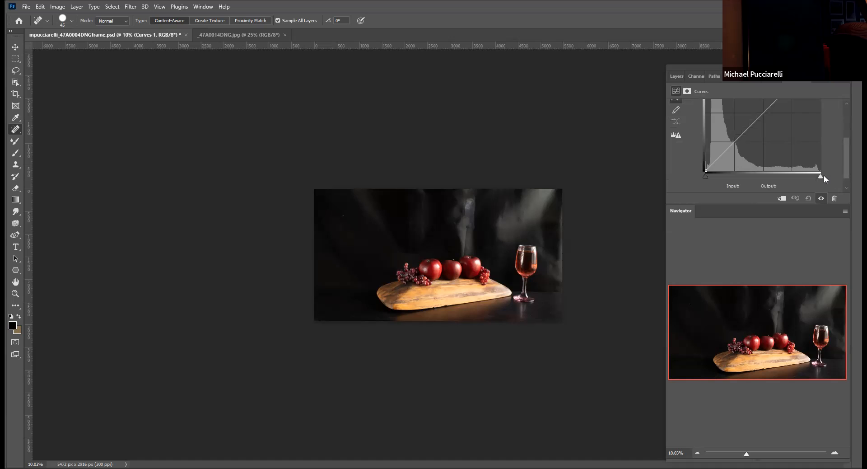
mouse_move(820, 176)
mouse_down()
mouse_move(706, 180)
mouse_move(821, 176)
mouse_up()
drag(706, 176, 819, 174)
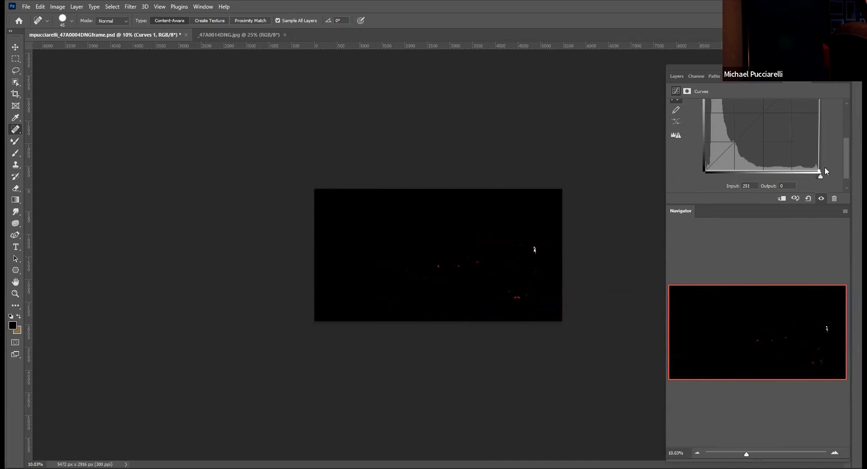
Delete the Curves 1 adjustment layer and show Levels 1 again.
click(679, 77)
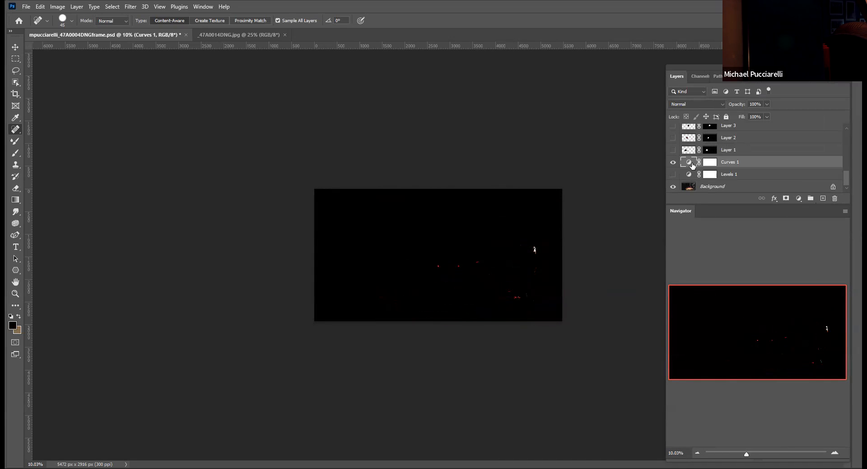
drag(687, 163, 834, 198)
click(673, 174)
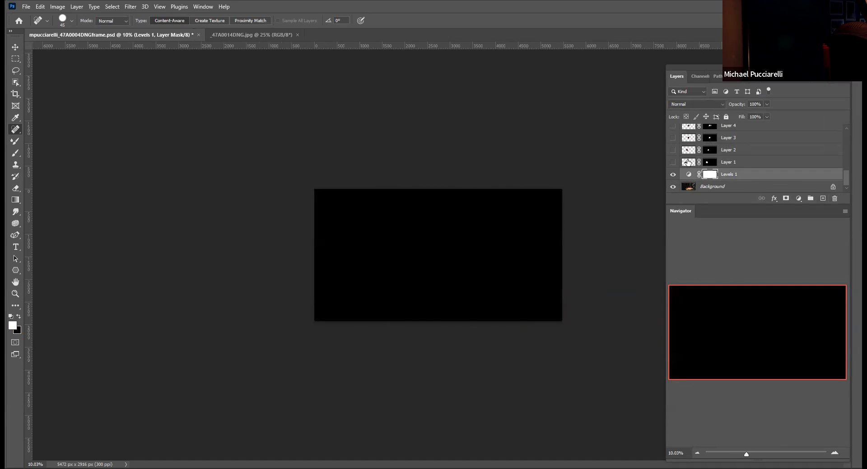
Show Layer 1 with the grape cluster and select its layer mask.
click(672, 162)
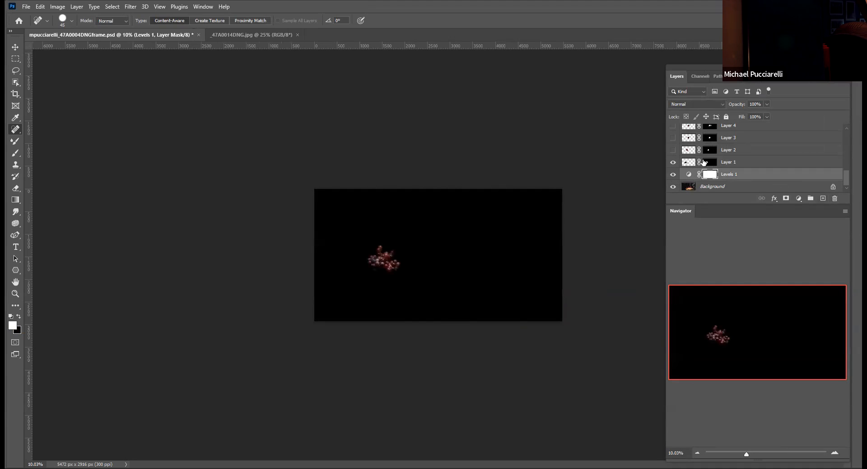
click(709, 162)
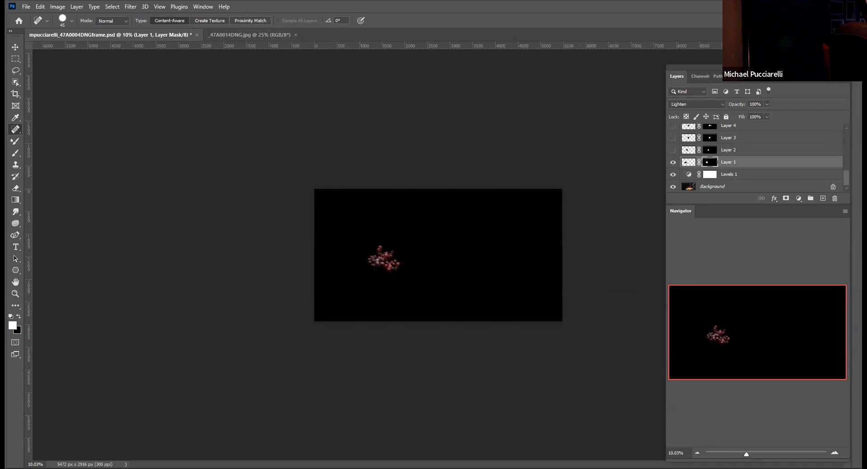
Find the MFPlightpaintpaste action in the actions list and select it.
click(767, 84)
scroll(782, 135, down, 6)
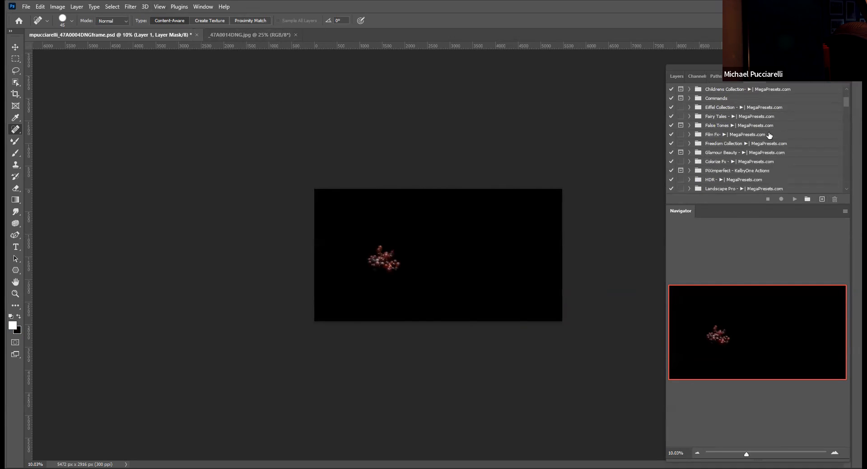
scroll(782, 135, down, 8)
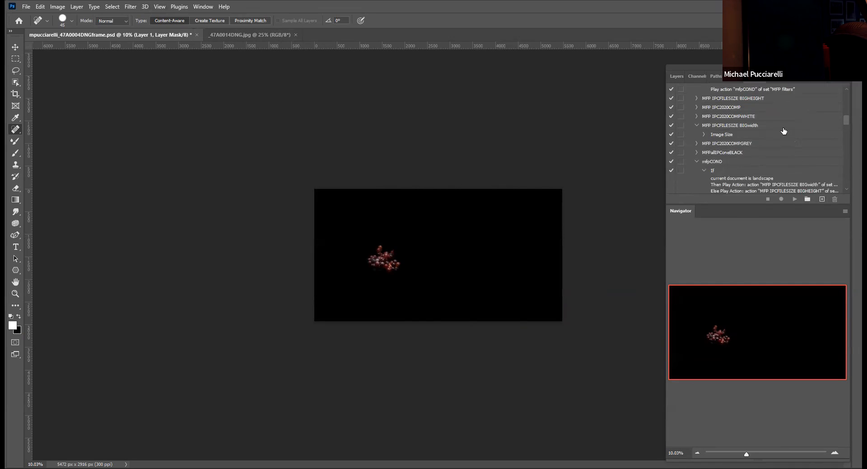
scroll(778, 126, down, 10)
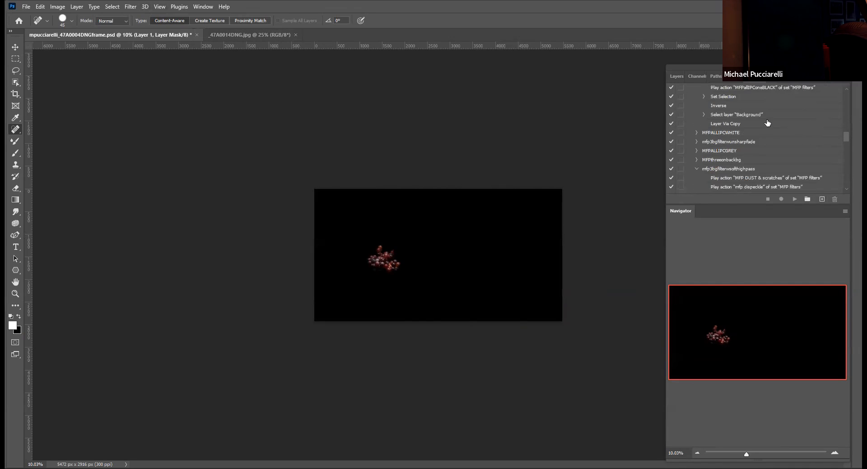
scroll(766, 127, down, 10)
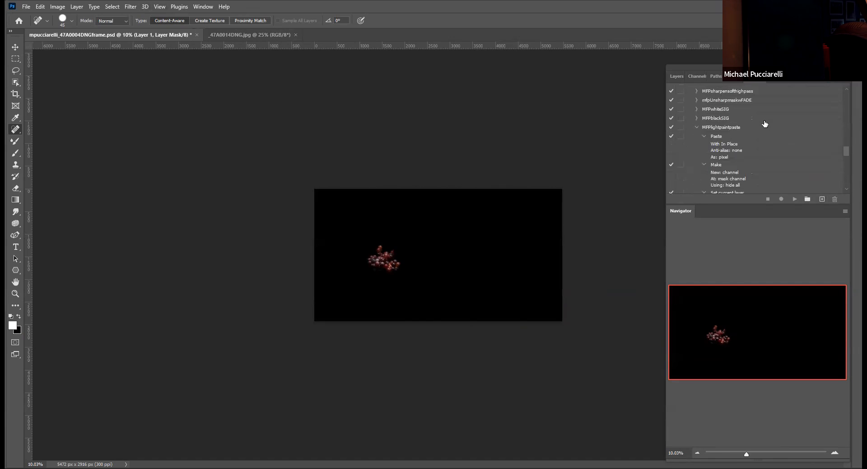
scroll(763, 124, down, 7)
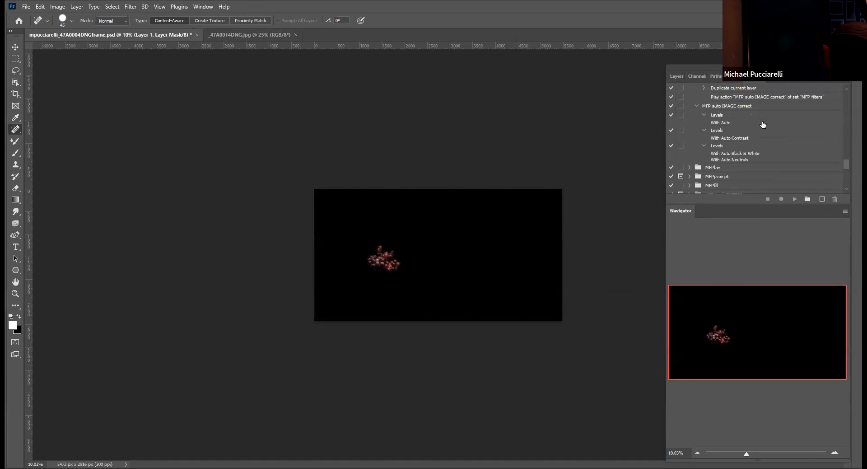
scroll(762, 125, up, 4)
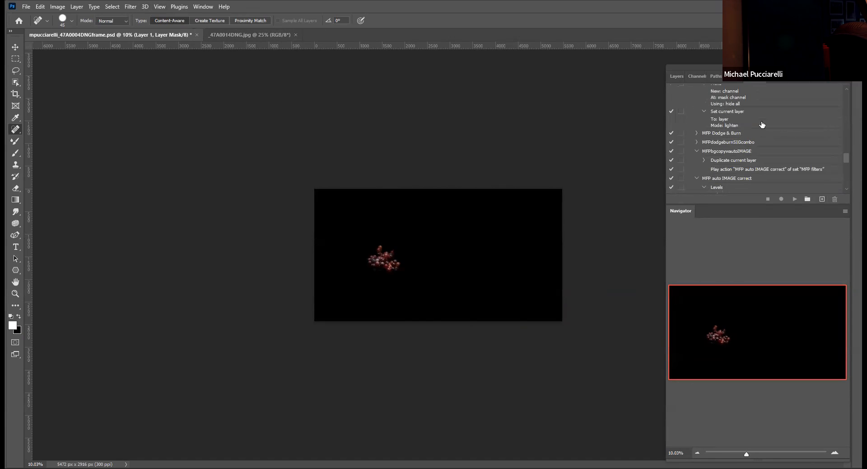
click(735, 110)
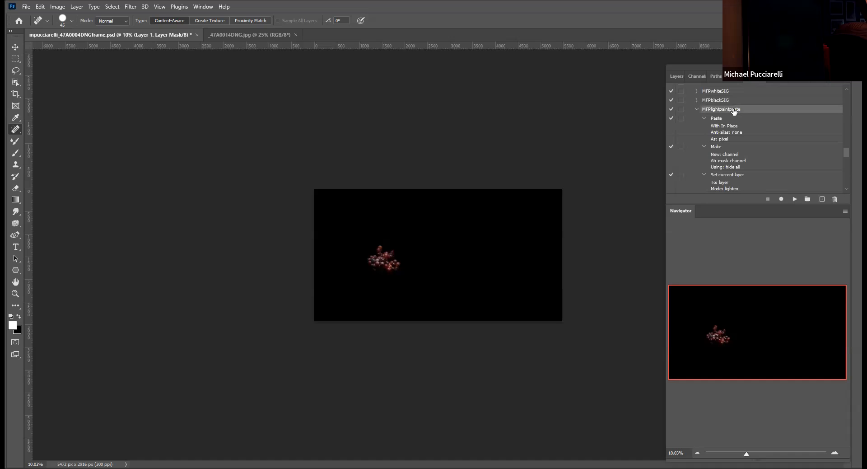
Outline the leftmost apple in _47A0014DNG.jpg with a freehand Lasso selection and return to the composite document.
click(243, 38)
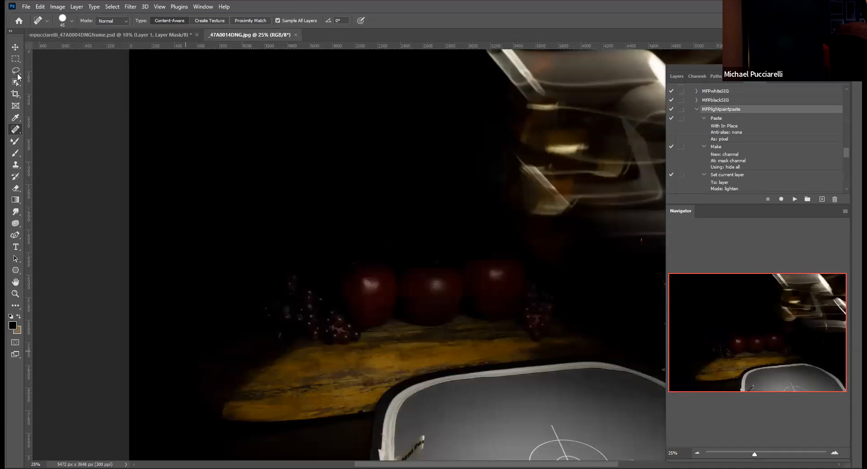
click(16, 71)
mouse_move(378, 269)
mouse_down()
mouse_move(336, 281)
mouse_move(345, 333)
mouse_up()
drag(403, 283, 378, 269)
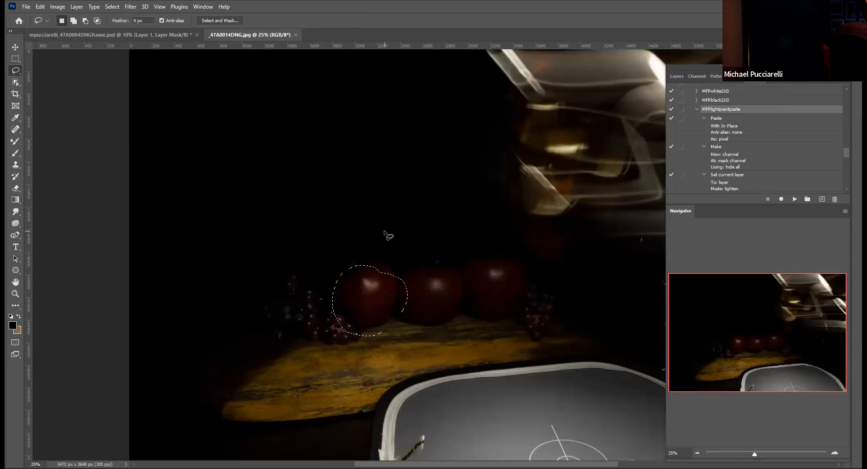
click(83, 34)
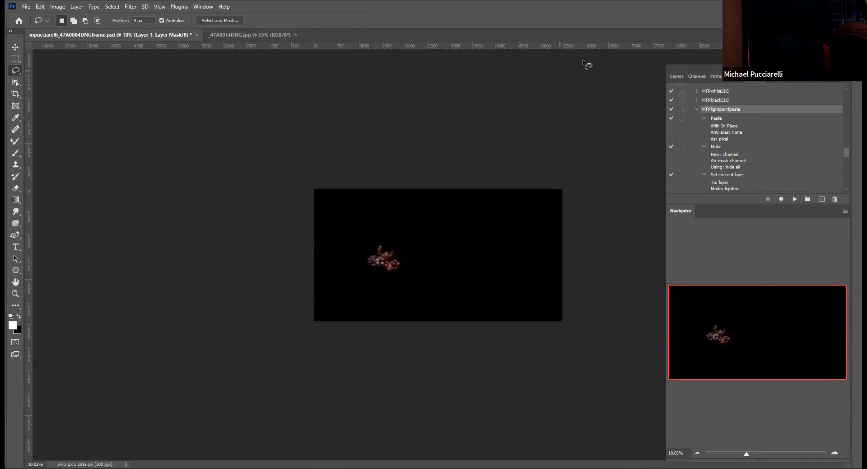
Display the layer stack, toggle Layer 1's visibility off and back on, and pick the Brush tool for its mask.
click(674, 75)
scroll(684, 187, down, 6)
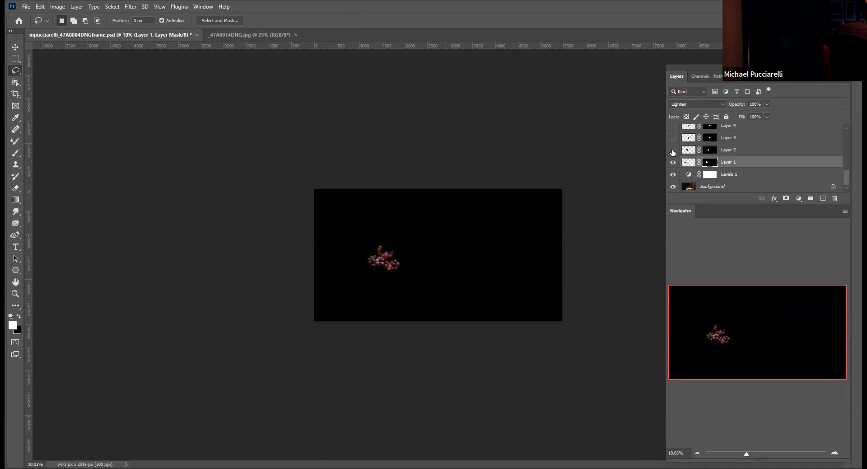
click(672, 163)
click(673, 162)
click(16, 154)
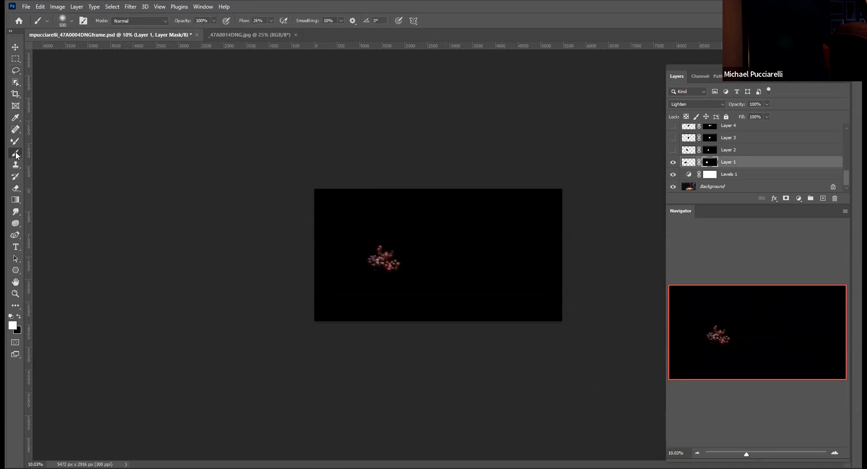
Review the General Brushes presets with the 500 px Soft Round brush, then swap the foreground colour to black and back to white.
click(195, 6)
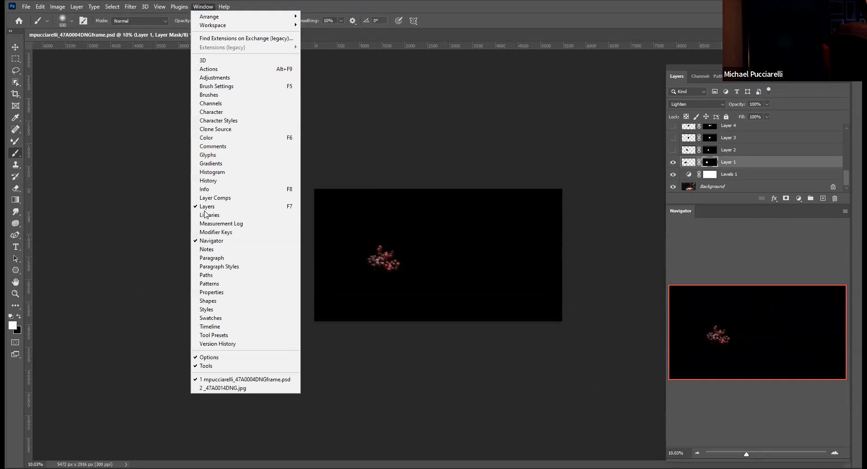
click(212, 94)
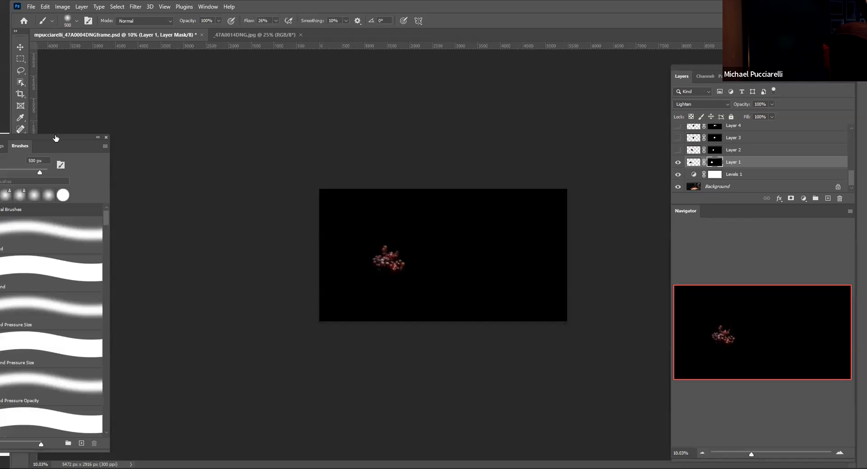
drag(56, 137, 147, 135)
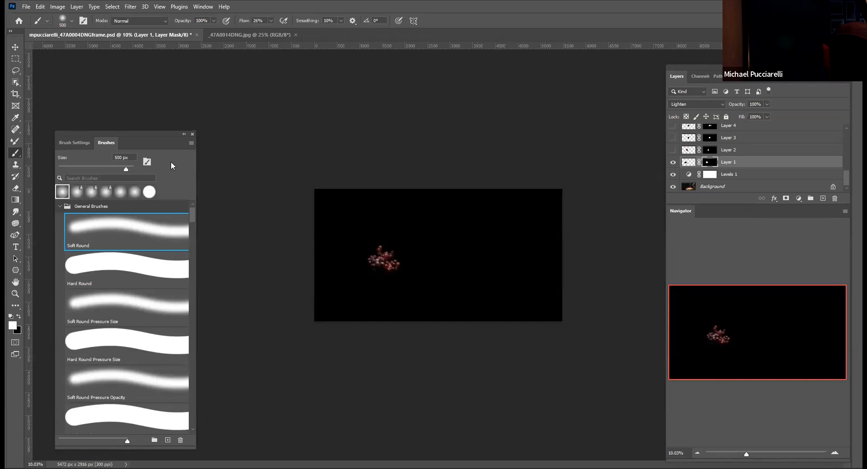
click(193, 134)
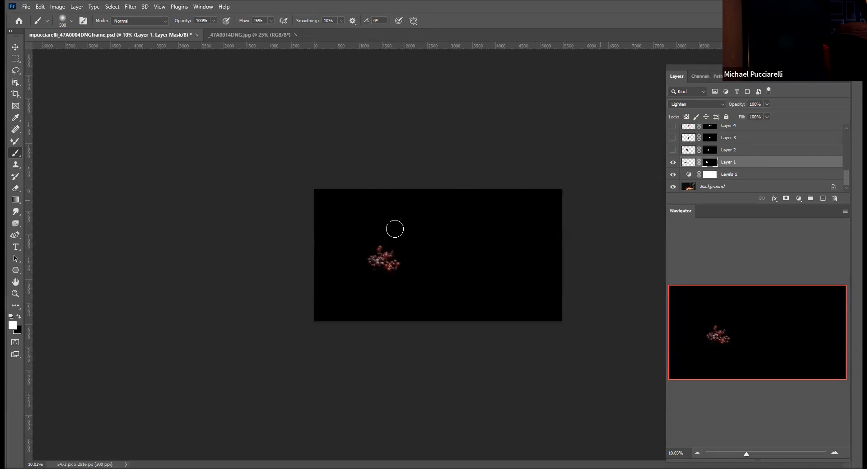
key(x)
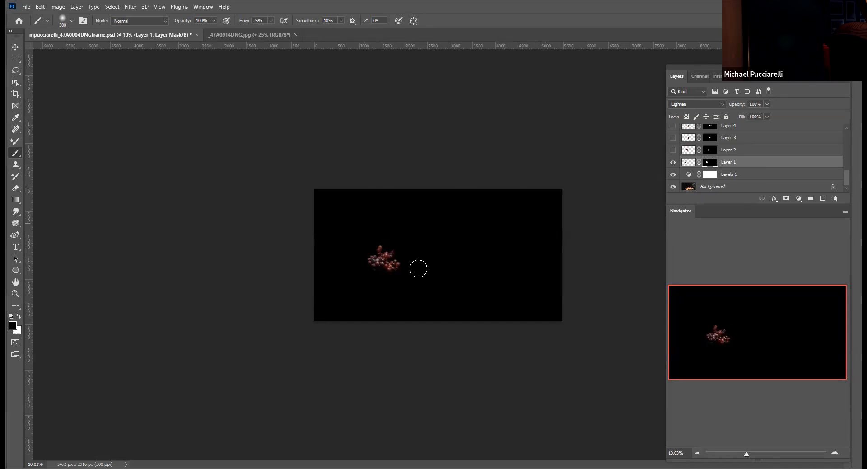
key(x)
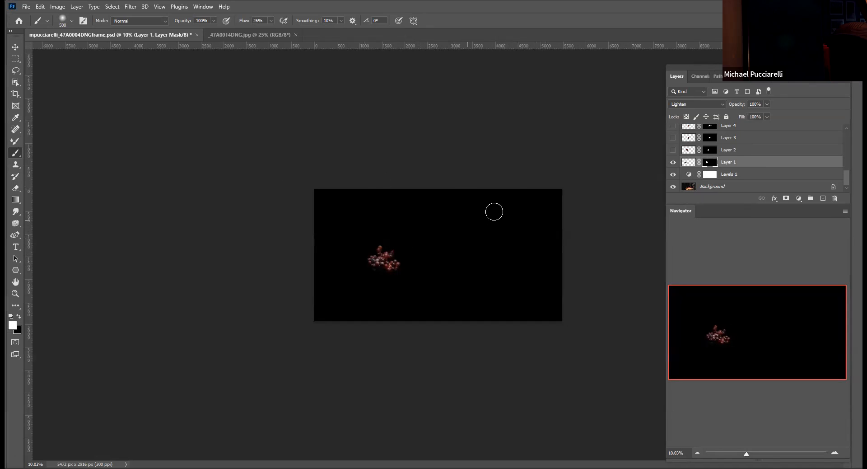
Replace the selection in _47A0014DNG.jpg with a freehand Lasso outline around the middle apple and return to the composite document.
click(249, 34)
key(ctrl+d)
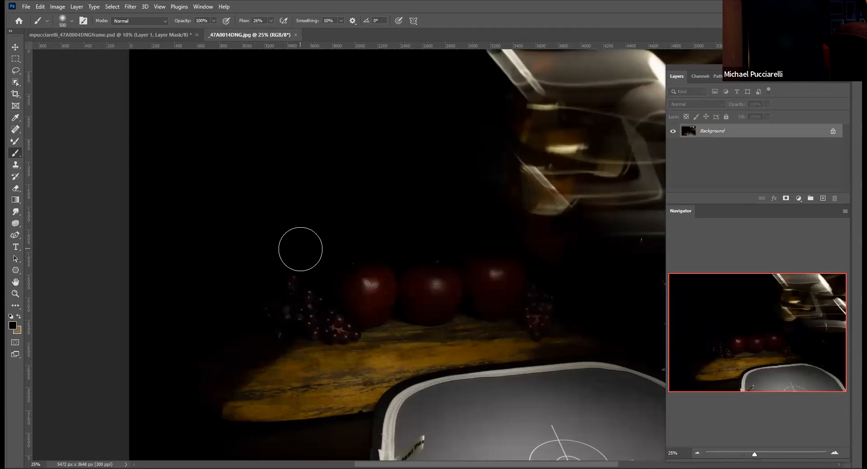
click(16, 72)
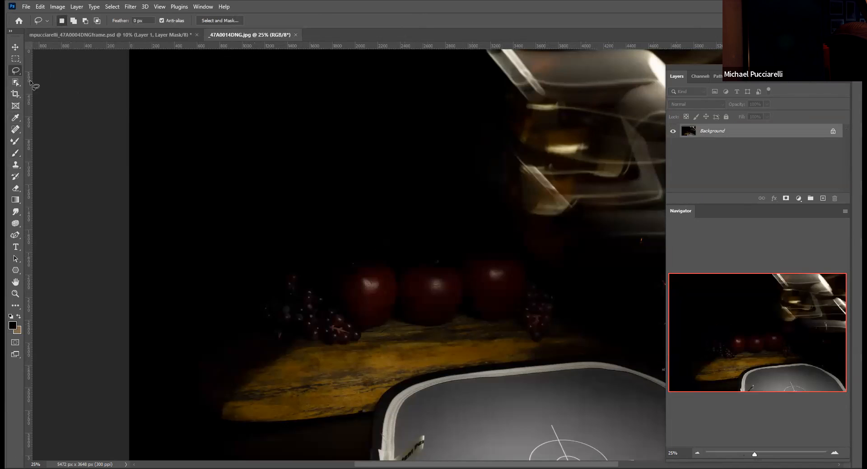
mouse_move(448, 262)
mouse_down()
mouse_move(424, 257)
mouse_move(408, 287)
mouse_move(439, 315)
mouse_move(453, 257)
mouse_up()
click(135, 35)
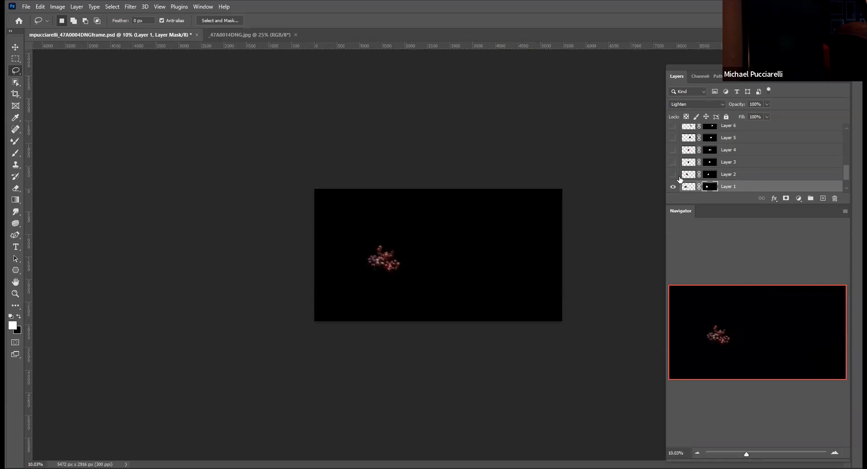
Show Layer 2 with the left apple, select its mask and pick the Brush tool, swapping the foreground to black and back to white.
click(758, 80)
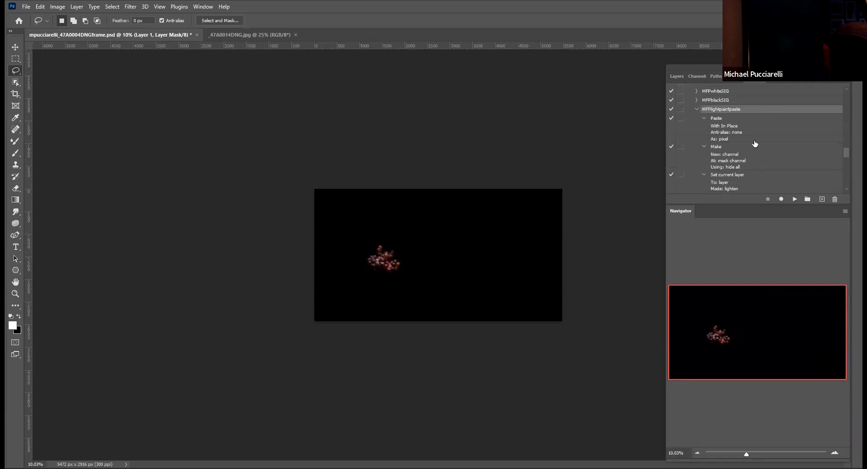
click(675, 76)
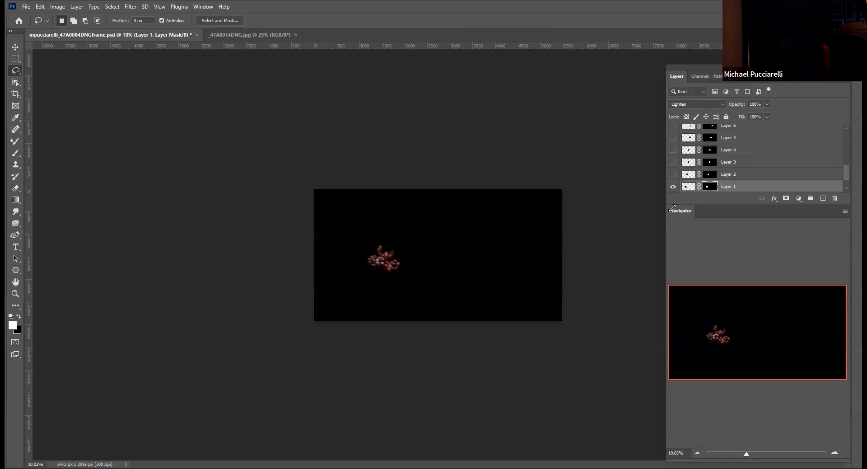
click(672, 174)
click(707, 175)
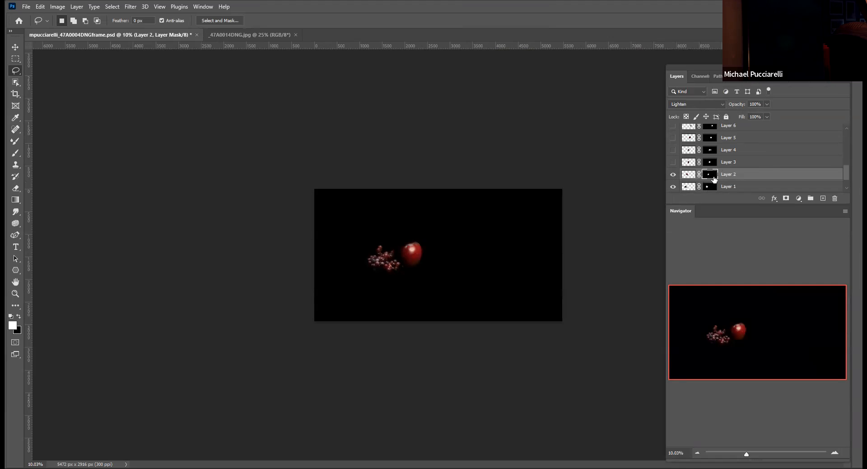
click(16, 153)
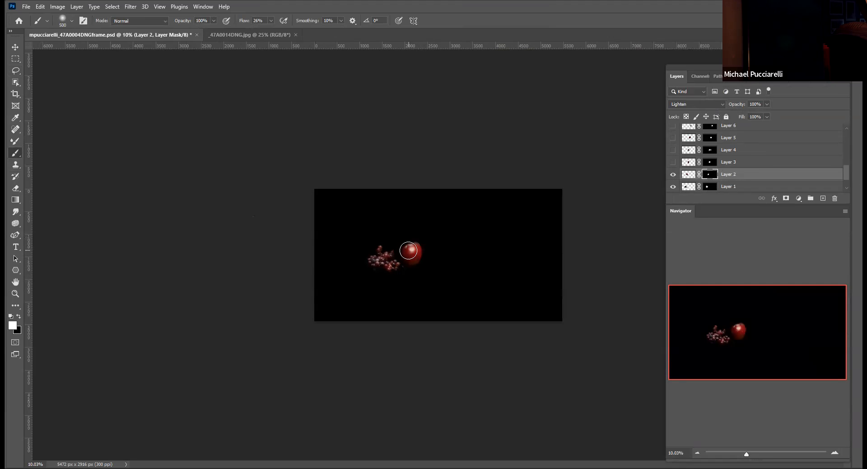
key(x)
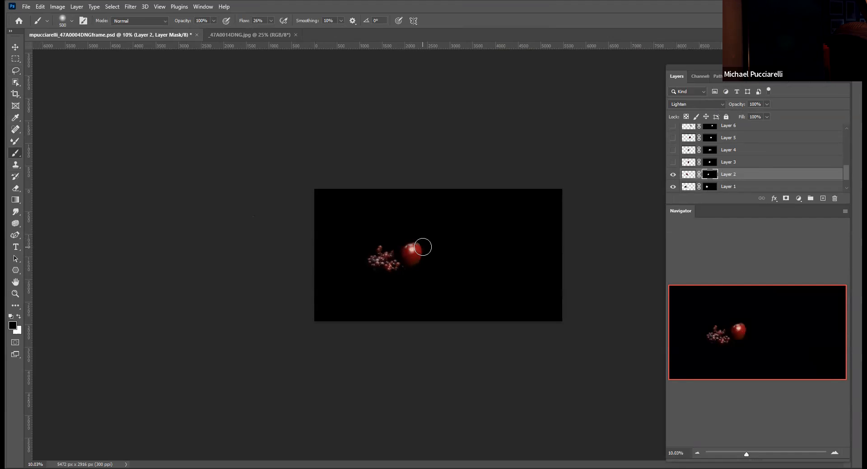
key(x)
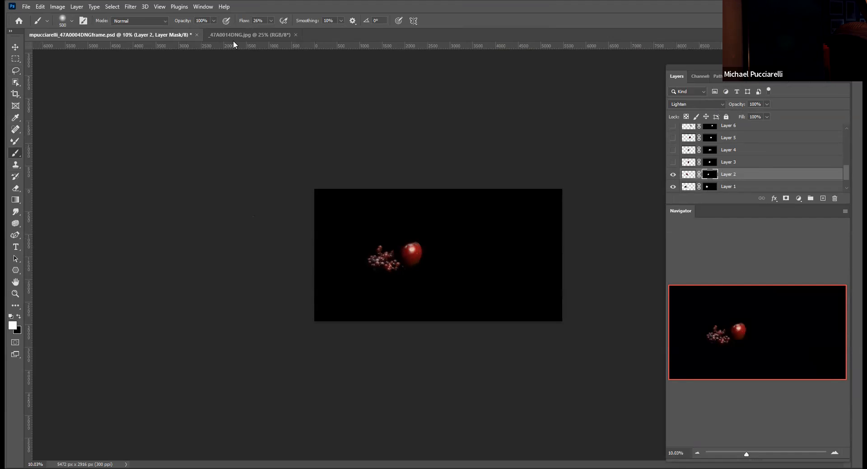
Clear the selection around the middle apple in _47A0014DNG.jpg.
click(220, 35)
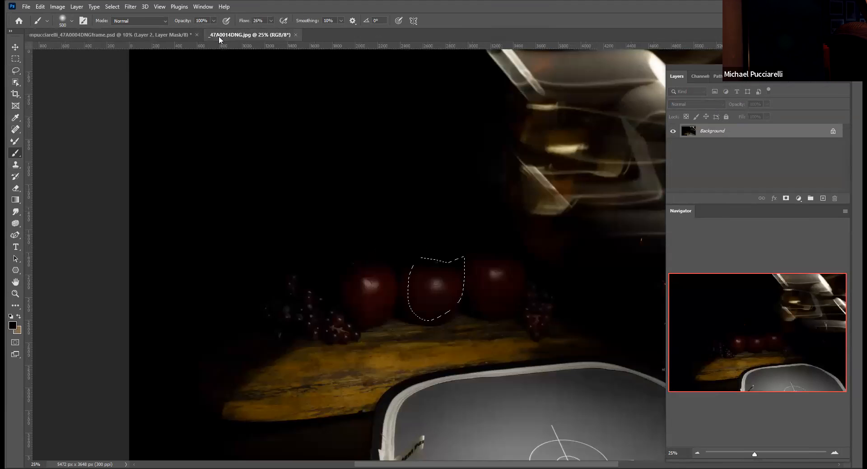
key(ctrl+d)
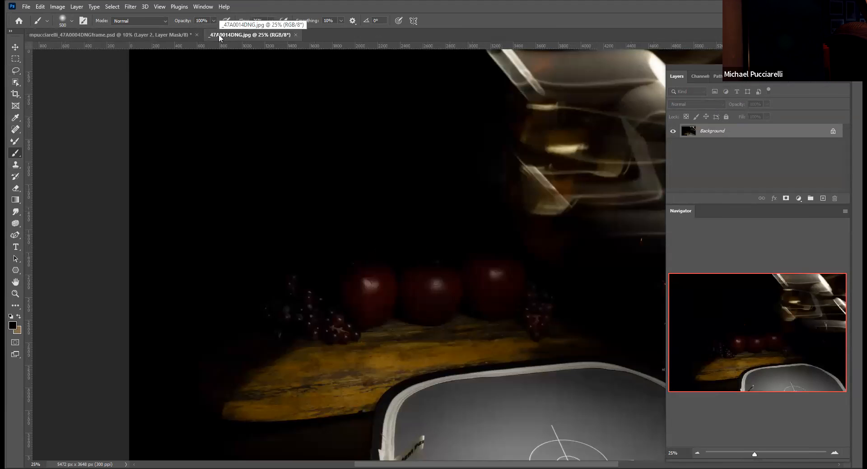
click(15, 48)
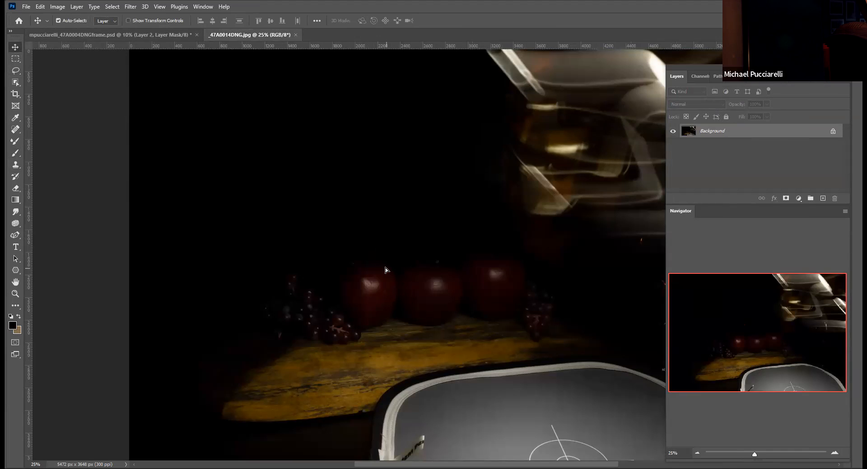
click(385, 324)
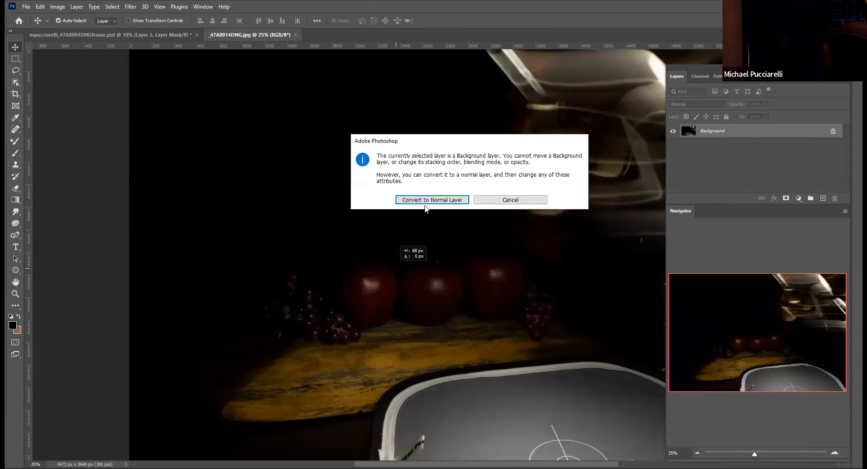
click(508, 199)
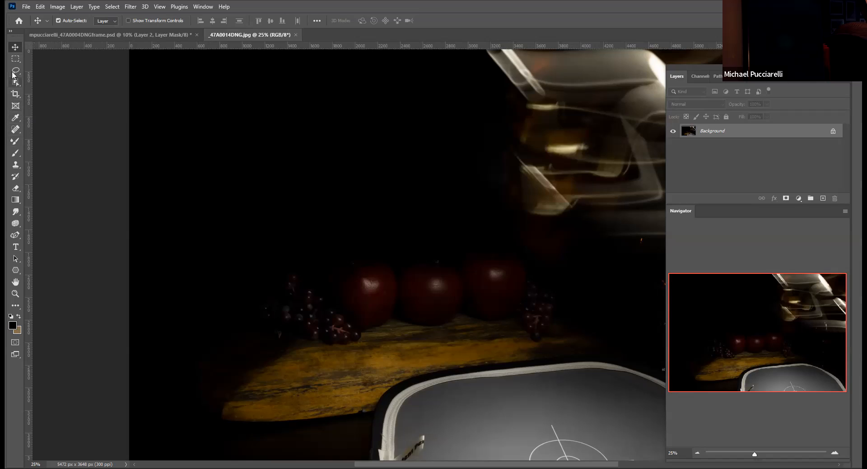
Outline the left grape cluster in _47A0014DNG.jpg with a freehand Lasso selection and return to the composite document.
mouse_move(258, 273)
mouse_down()
mouse_move(351, 292)
mouse_move(339, 276)
mouse_up()
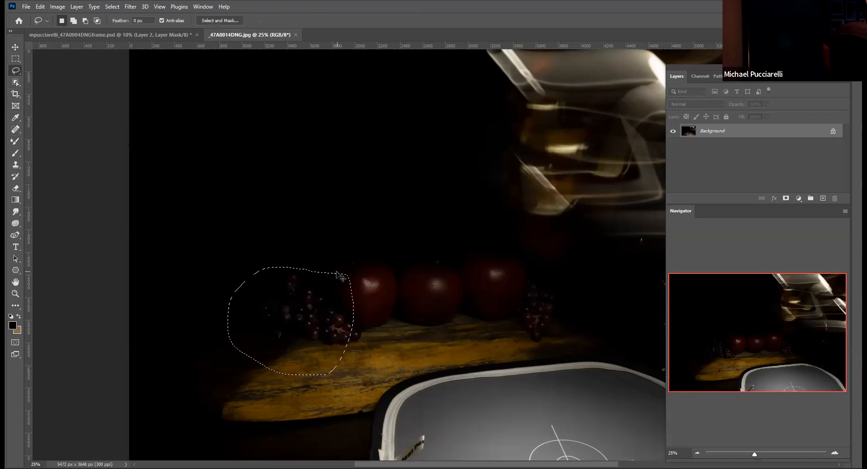
click(125, 36)
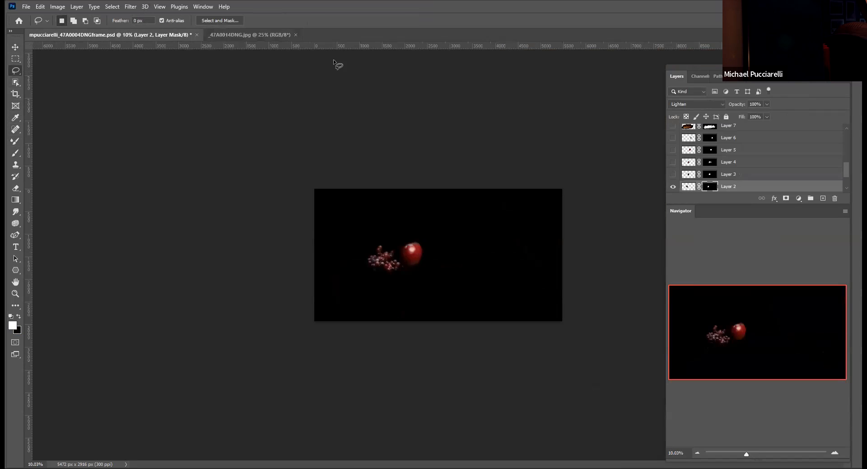
Show Layer 3 with the middle apple and select its layer mask.
click(673, 175)
click(710, 174)
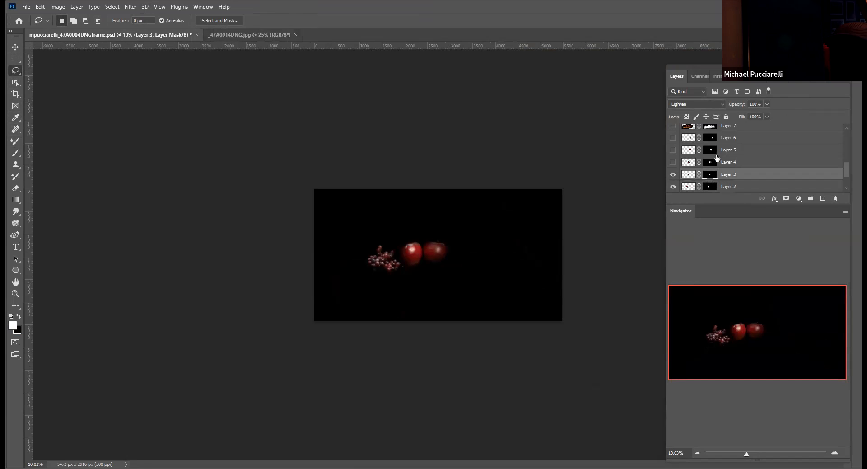
Examine the recorded steps of the MFPlightpaintpaste action and compare them with the Paste in Place command and Layer 3's blend mode.
click(740, 76)
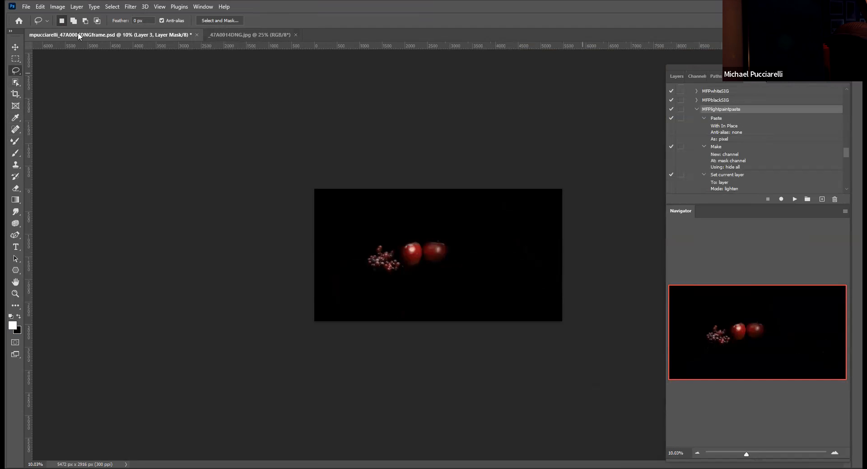
click(40, 8)
mouse_move(62, 96)
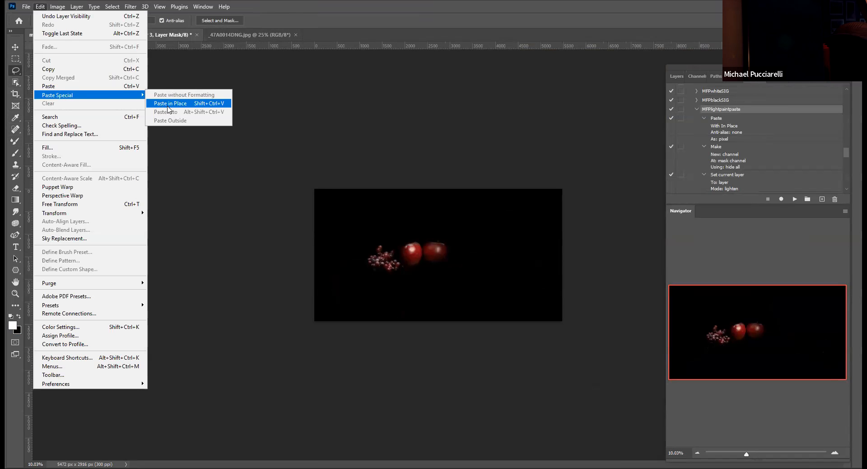
click(742, 109)
click(678, 77)
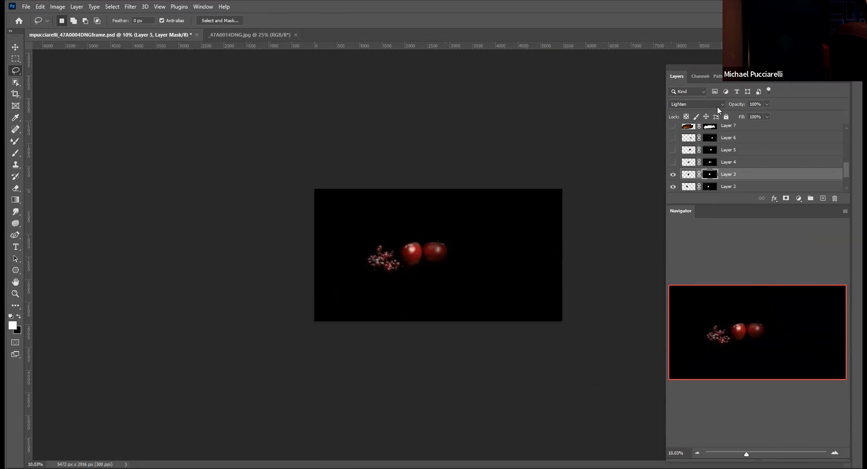
click(758, 81)
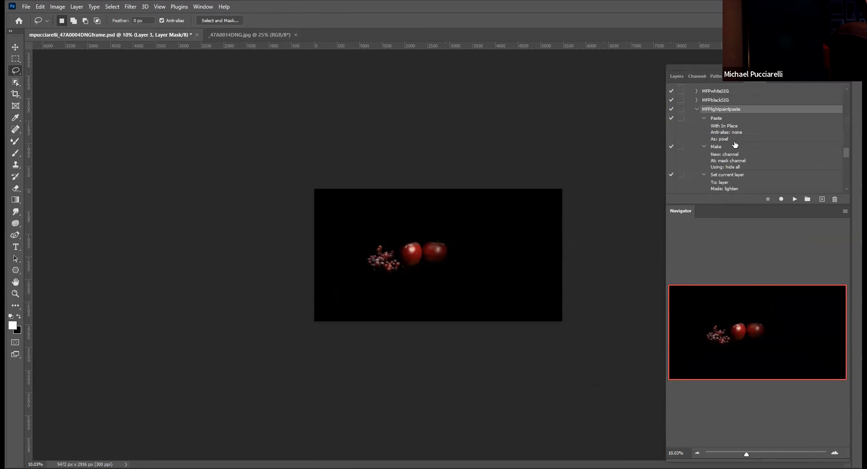
scroll(735, 147, down, 2)
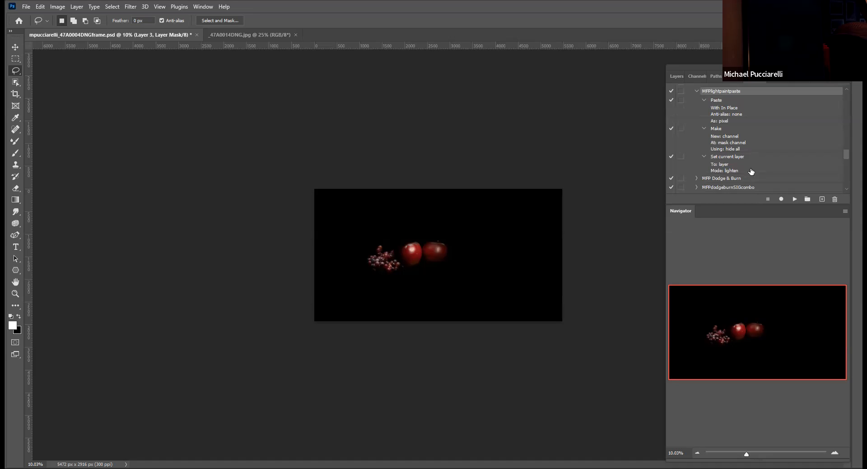
click(673, 74)
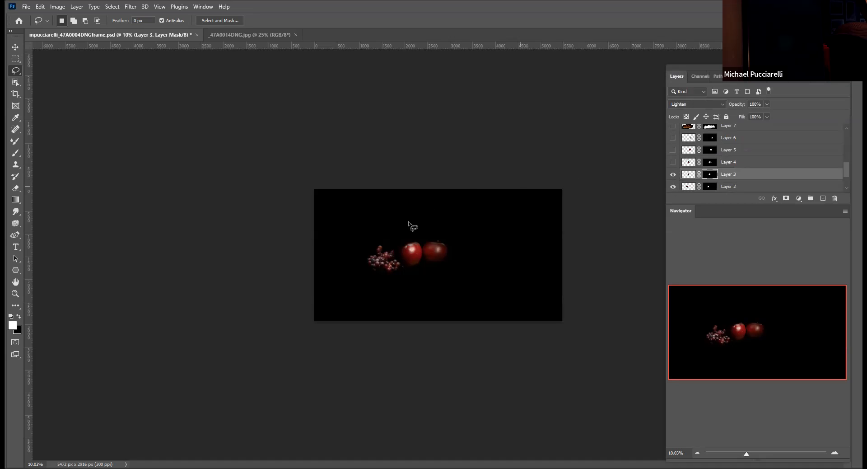
Pick the Brush tool for Layer 3's mask and swap the foreground colour to black and back to white.
click(16, 154)
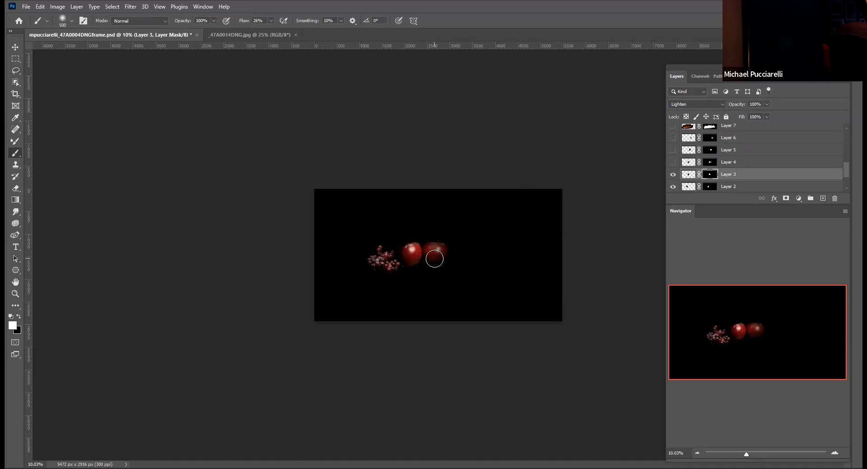
key(x)
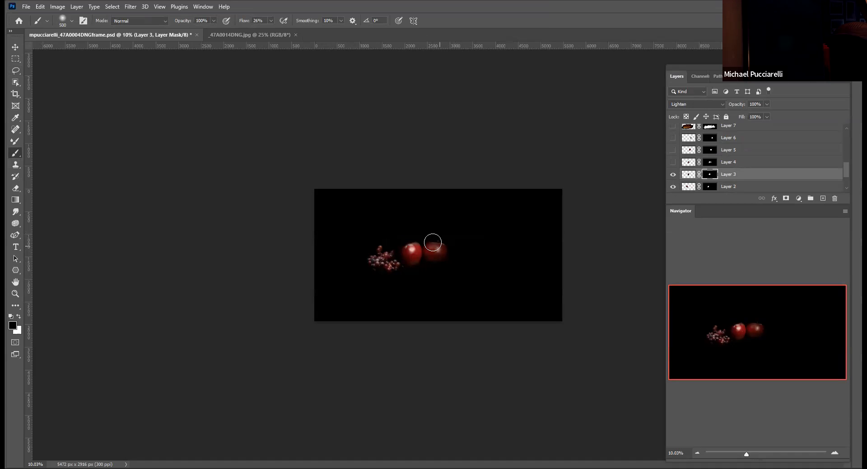
key(x)
Clear the selection around the grapes in _47A0014DNG.jpg and switch from the Brush tool to the Lasso tool.
click(248, 34)
key(ctrl+d)
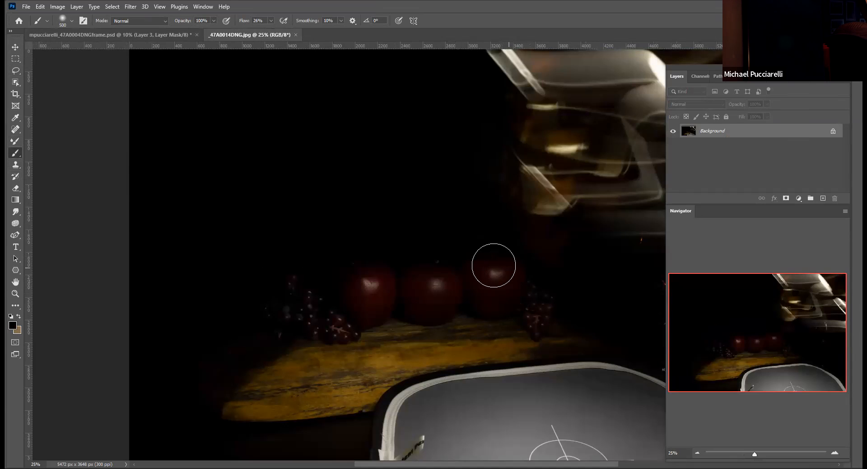
right_click(16, 154)
click(51, 154)
click(15, 71)
click(39, 73)
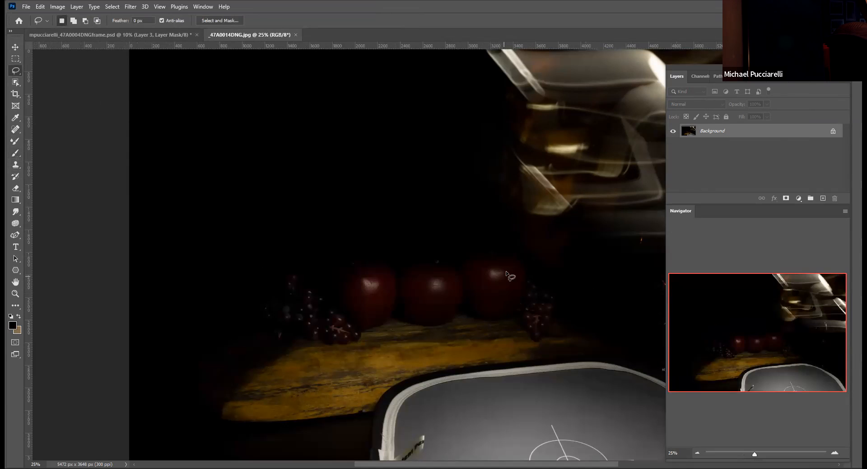
Lasso the rightmost apple in _47A0014DNG.jpg, then show Layer 4 in the composite and ready the Brush tool on its mask.
mouse_move(475, 258)
mouse_down()
mouse_move(507, 321)
mouse_move(507, 249)
mouse_up()
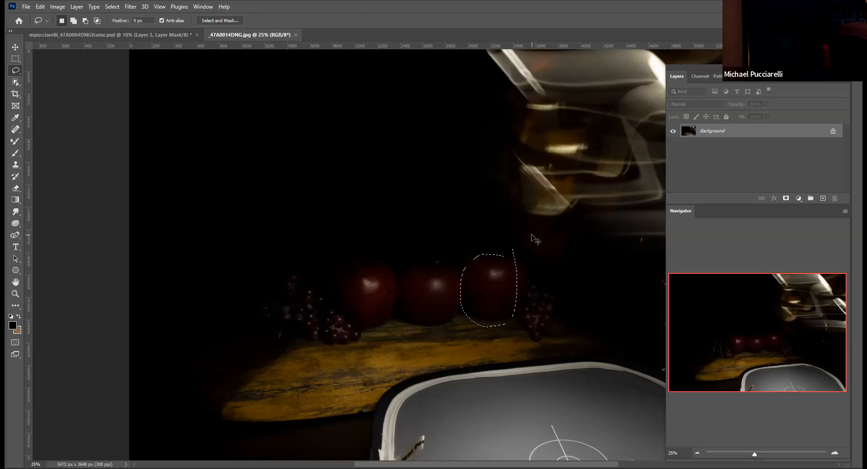
click(122, 36)
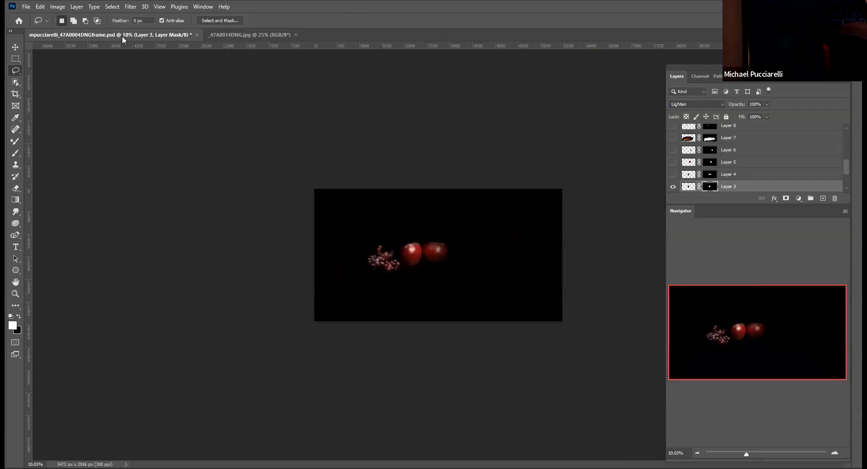
click(673, 173)
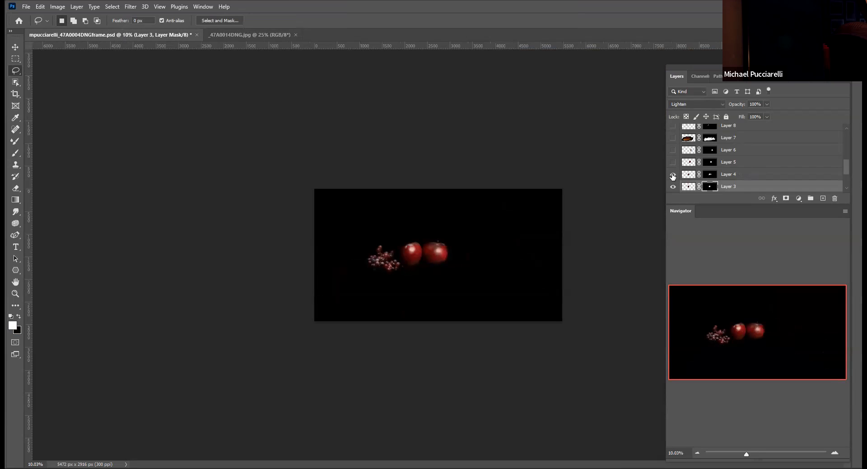
click(710, 175)
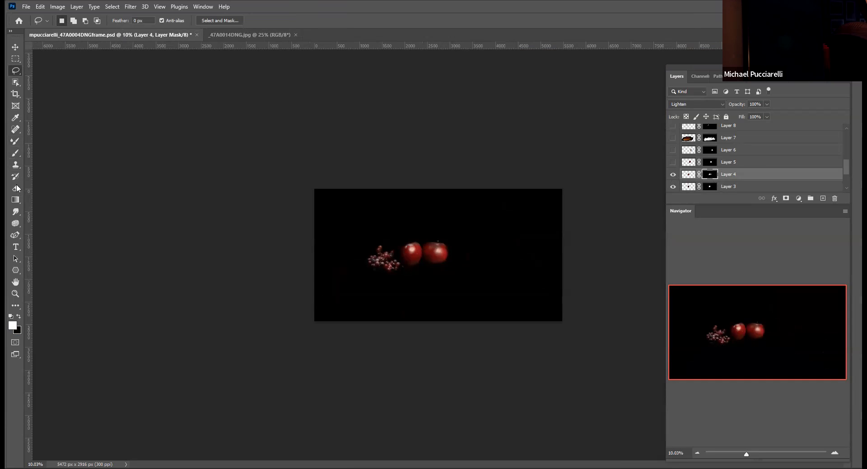
click(15, 153)
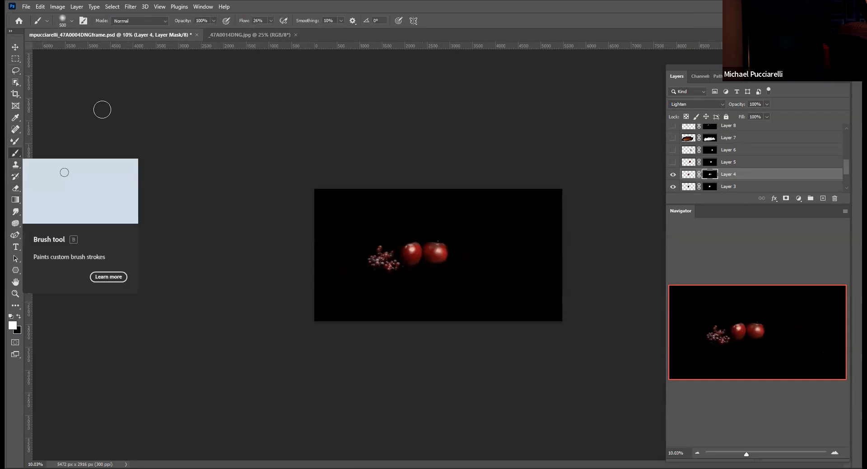
Examine the Soft Round preset and the brush size among the available brushes.
click(203, 6)
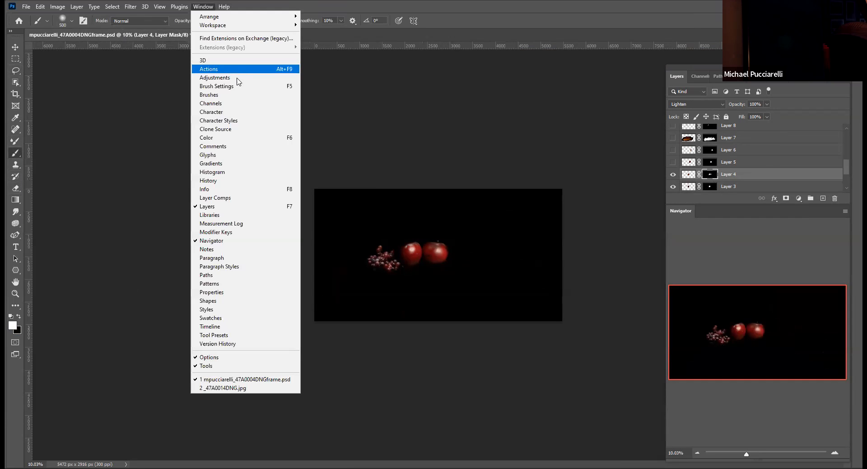
click(235, 90)
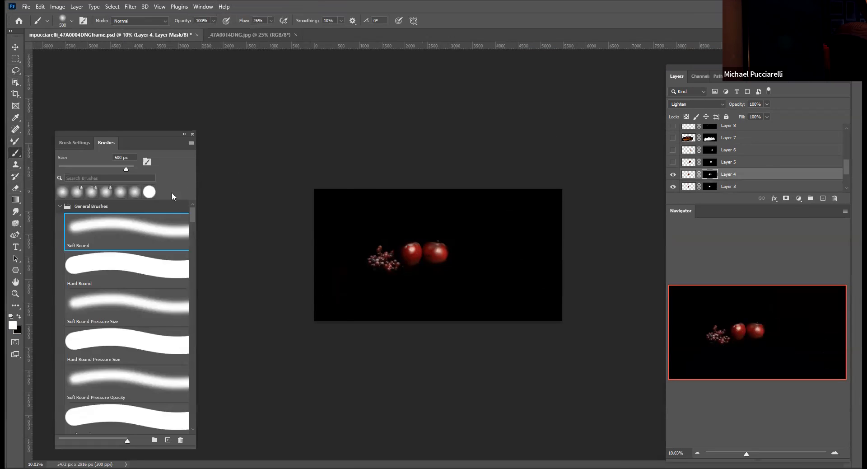
click(191, 133)
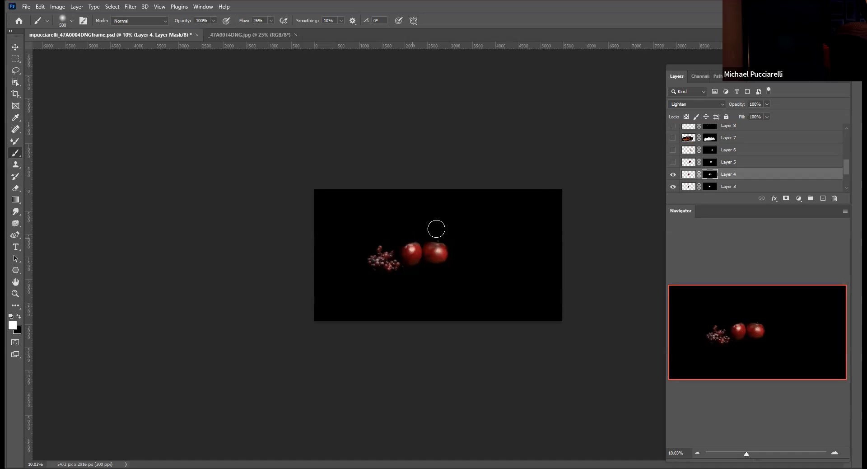
Clear the apple selection in _47A0014DNG.jpg and lasso a rounded area of the wooden board below the apples.
click(257, 35)
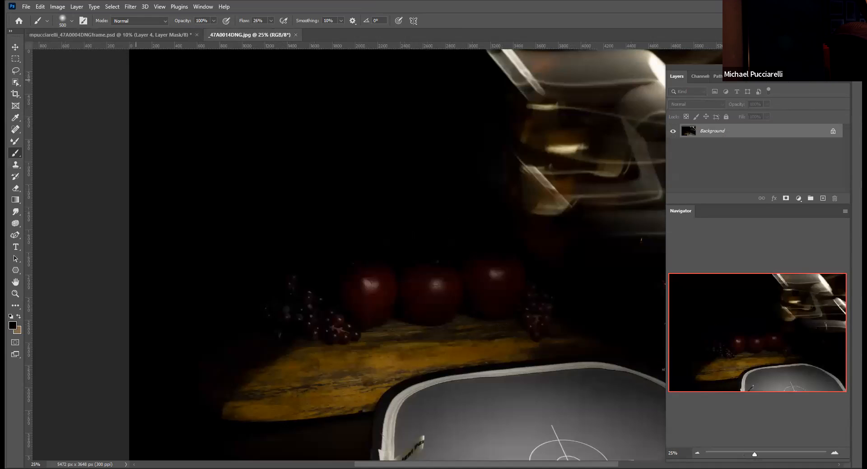
click(15, 70)
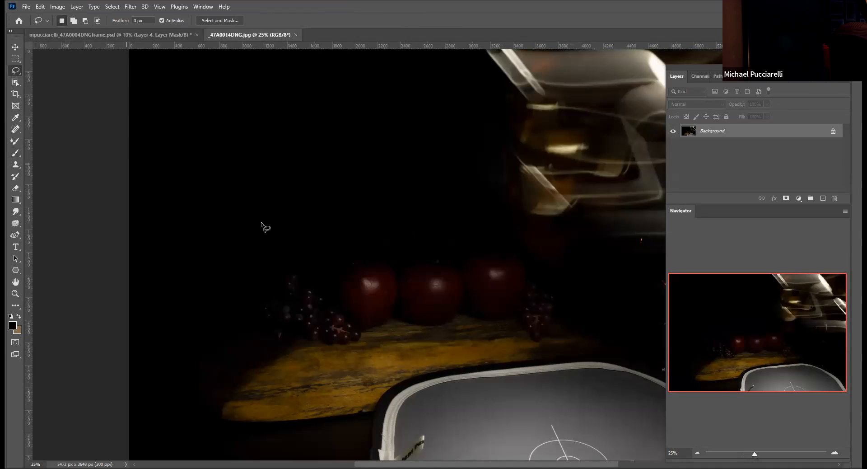
mouse_move(407, 343)
mouse_down()
mouse_move(347, 378)
mouse_move(398, 398)
mouse_move(426, 366)
mouse_up()
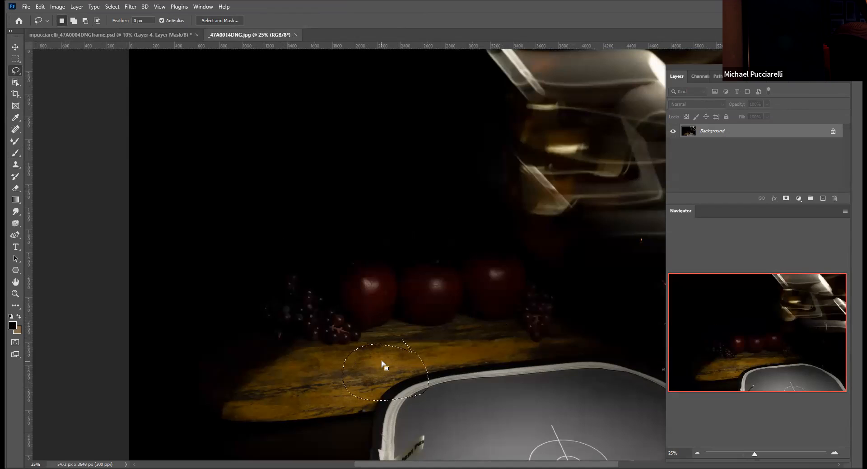
Return to the composite and review the recorded steps of the MFPlightpaintpaste action.
click(136, 33)
click(758, 78)
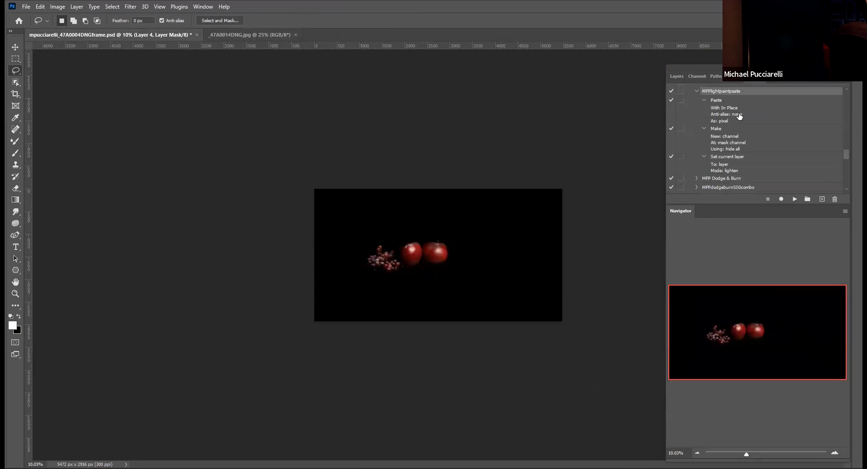
click(677, 77)
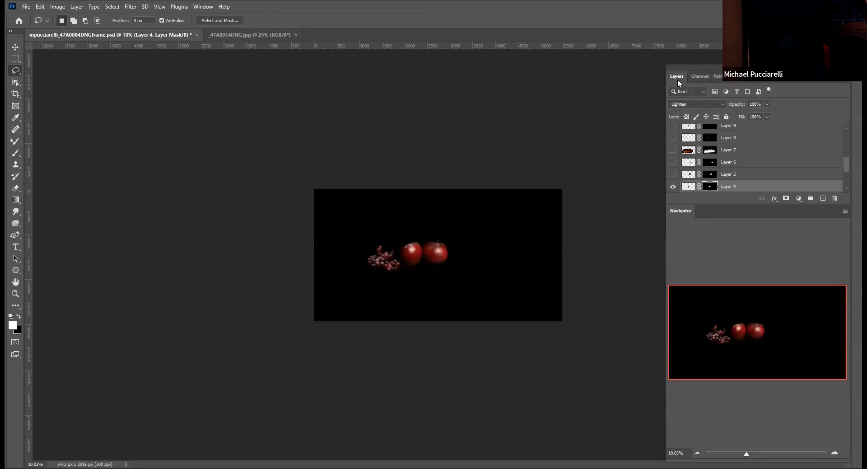
Show Layers 5 and 6 with the right apple and right grapes, and ready the Brush tool on Layer 5's mask.
click(673, 174)
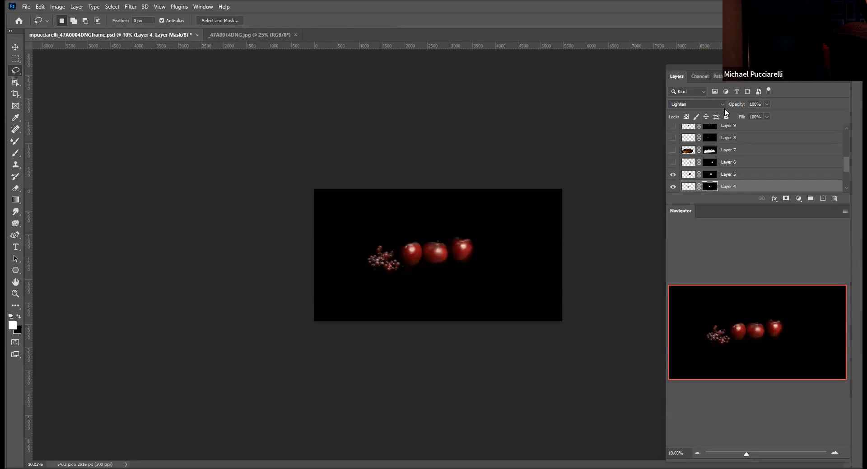
click(708, 176)
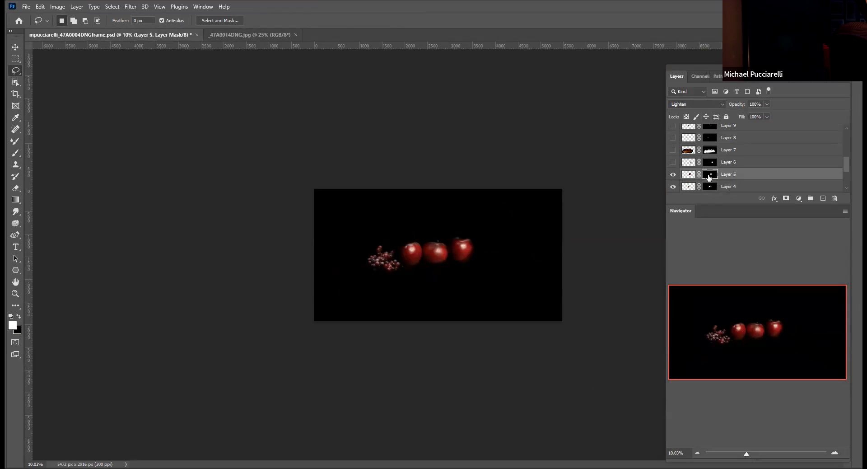
click(20, 156)
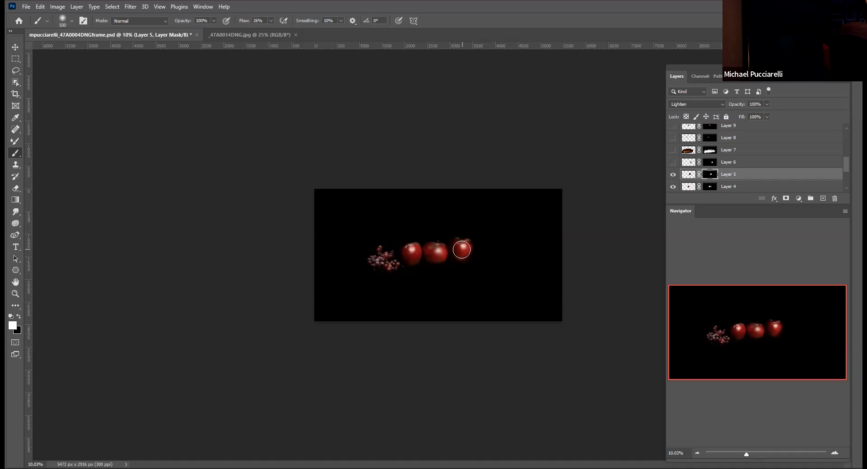
click(673, 162)
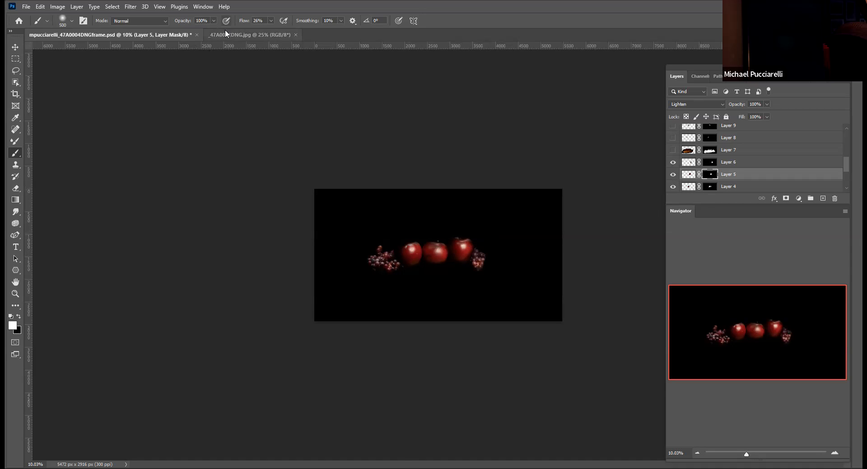
Clear the board selection in _47A0014DNG.jpg and lasso the lower grapes beside the leftmost apple.
click(244, 35)
key(ctrl+d)
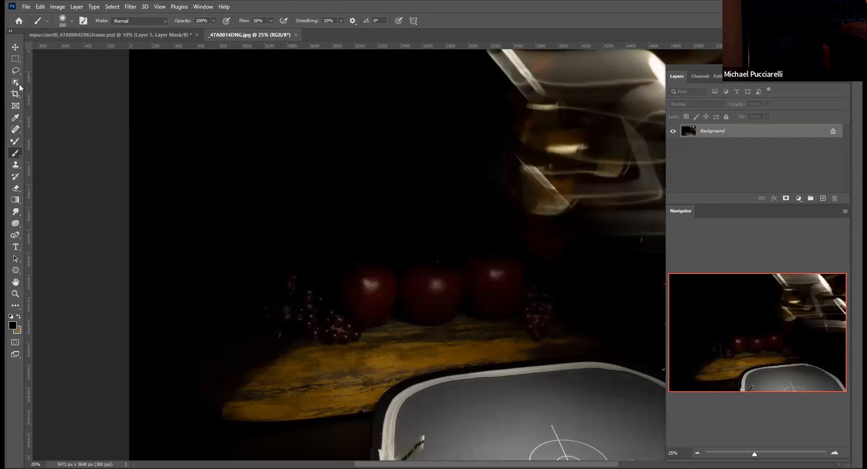
click(15, 71)
mouse_move(357, 322)
mouse_down()
mouse_move(298, 318)
mouse_move(347, 346)
mouse_move(359, 328)
mouse_up()
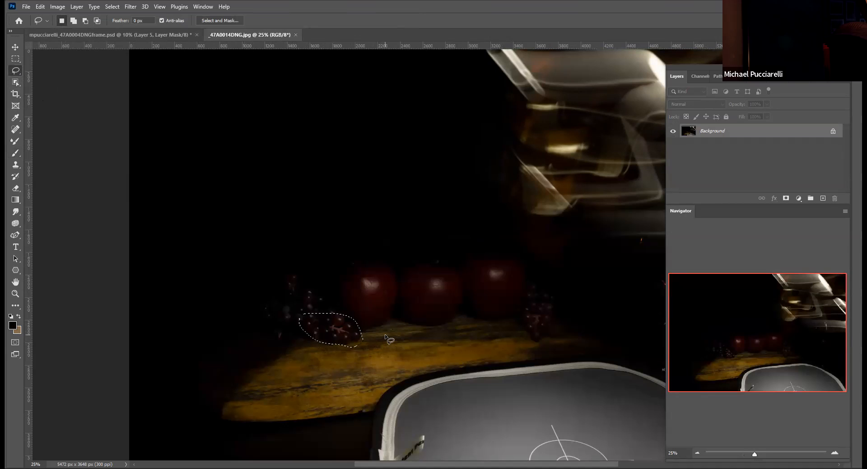
Ready the Brush tool on Layer 6's mask in the composite and swap the foreground colour to black and back to white.
click(112, 35)
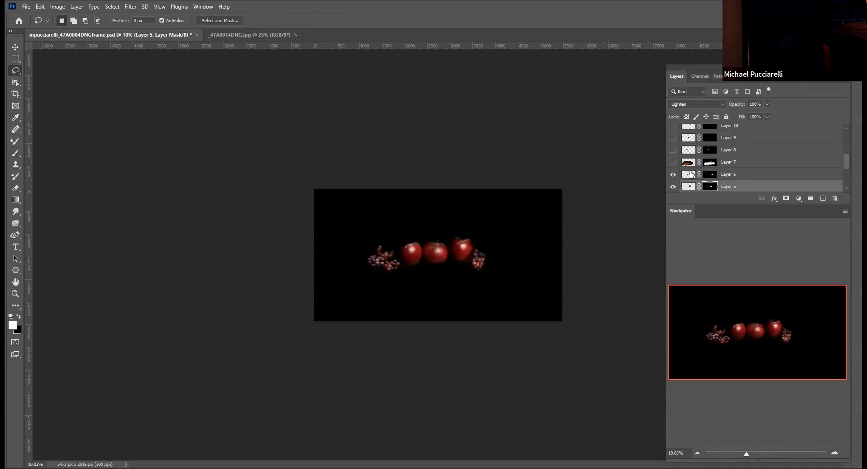
click(710, 174)
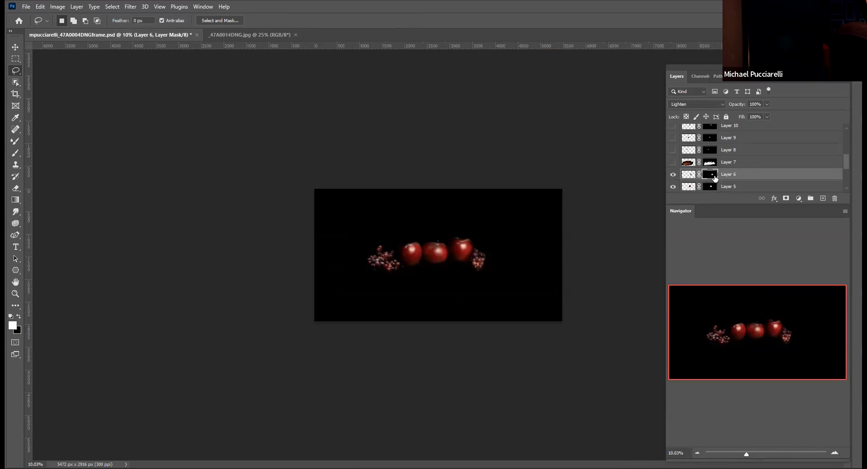
click(15, 153)
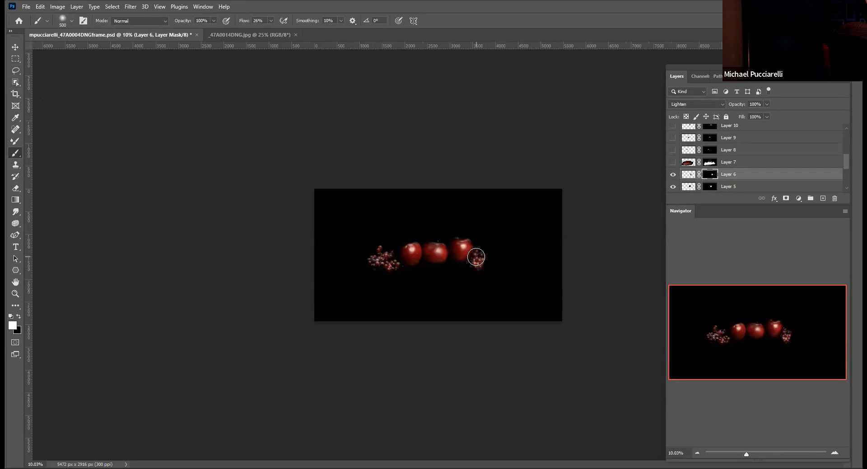
key(x)
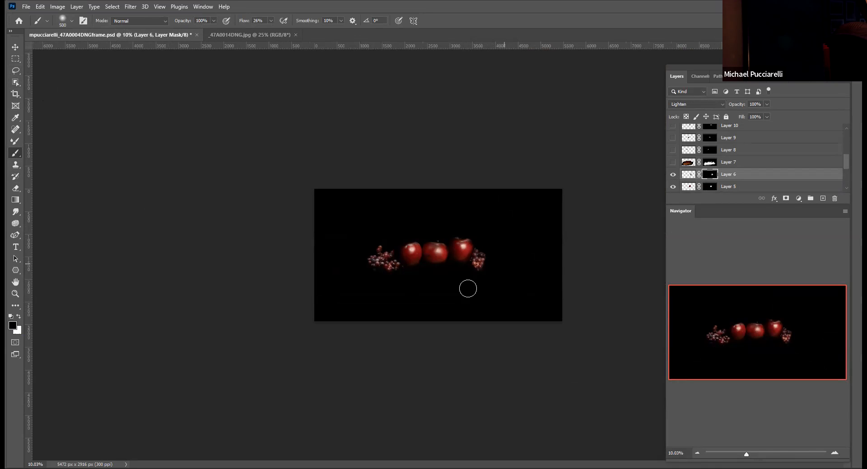
key(x)
Clear the grape selection in _47A0014DNG.jpg and lasso a rounded area across the board's front edge and the grey panel.
click(252, 34)
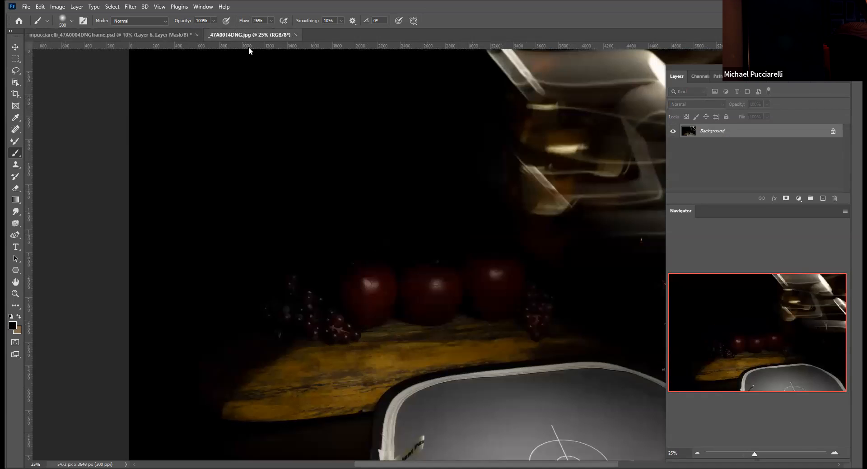
click(17, 71)
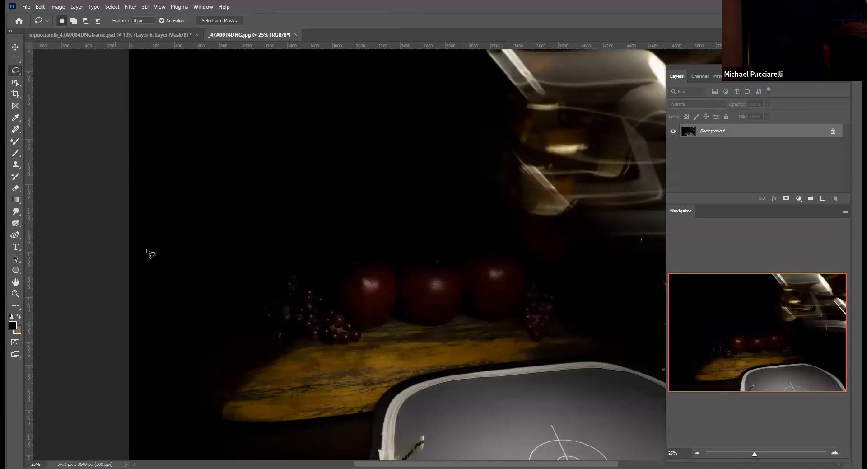
mouse_move(476, 351)
mouse_down()
mouse_move(406, 385)
mouse_move(493, 358)
mouse_move(480, 344)
mouse_up()
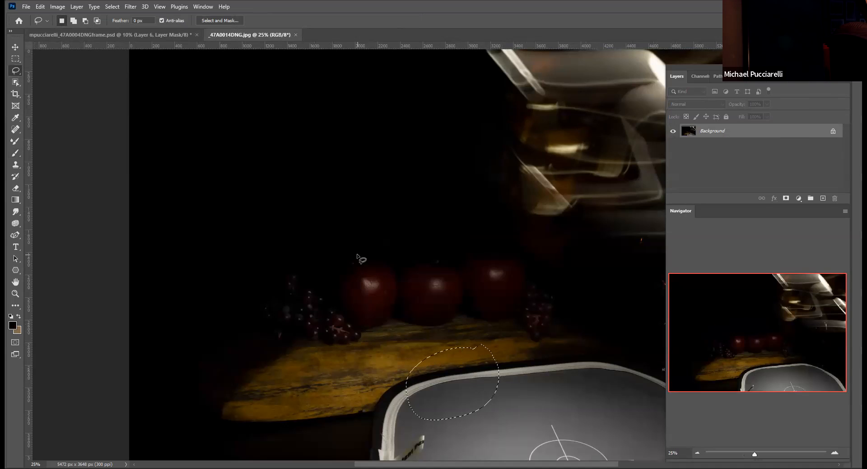
Show Layer 7 with the wooden board in the composite and ready the Brush tool on its layer mask.
click(114, 36)
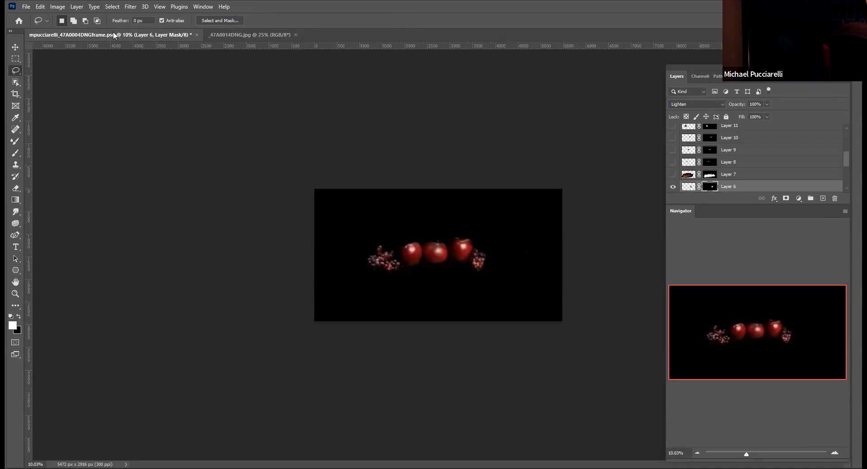
click(672, 174)
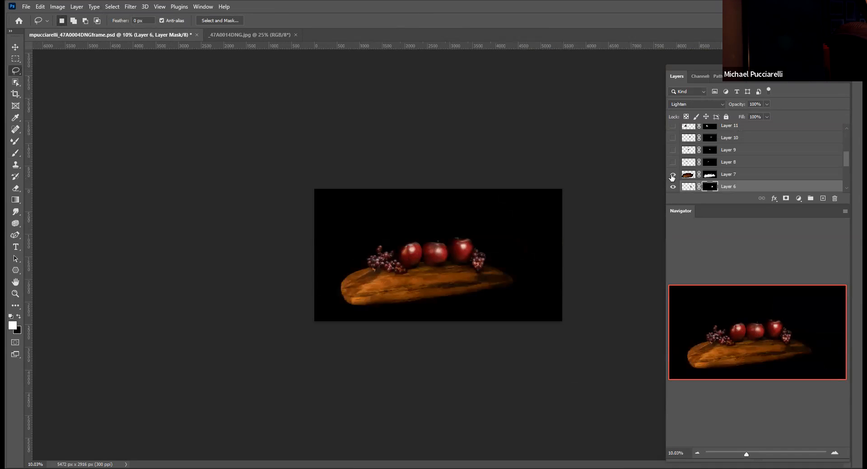
click(710, 174)
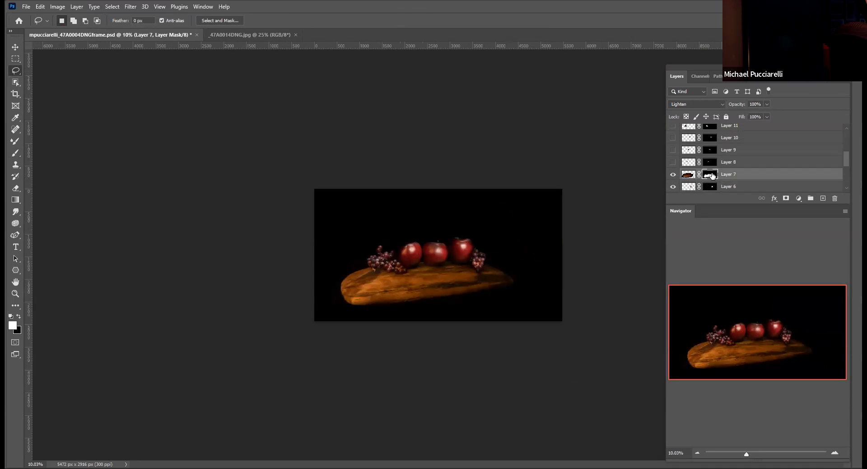
click(15, 155)
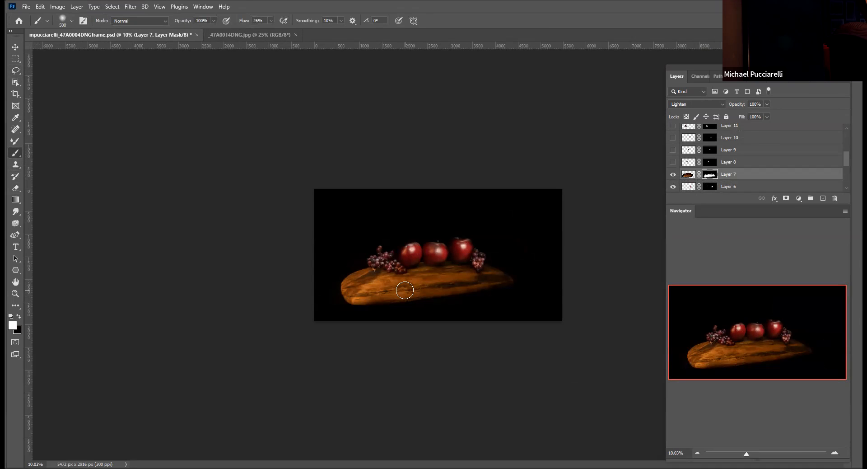
Try larger brush sizes over the board, settle on 800 px, and swap the foreground colour to black and back to white.
key(bracketright)
key(bracketright)
key(bracketright)
key(bracketright)
key(bracketleft)
key(bracketleft)
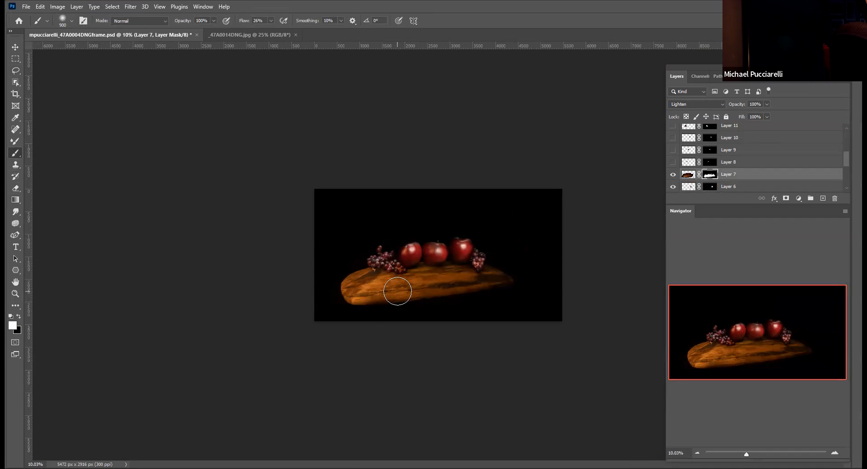
key(bracketright)
key(bracketright)
key(bracketleft)
key(x)
key(x)
Clear the board-edge selection in _47A0014DNG.jpg and lasso another area around the grey panel below the board.
click(241, 34)
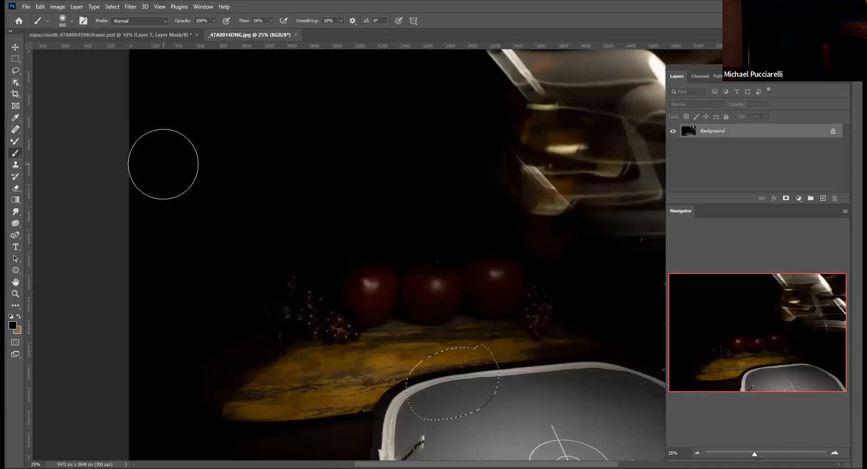
key(ctrl+d)
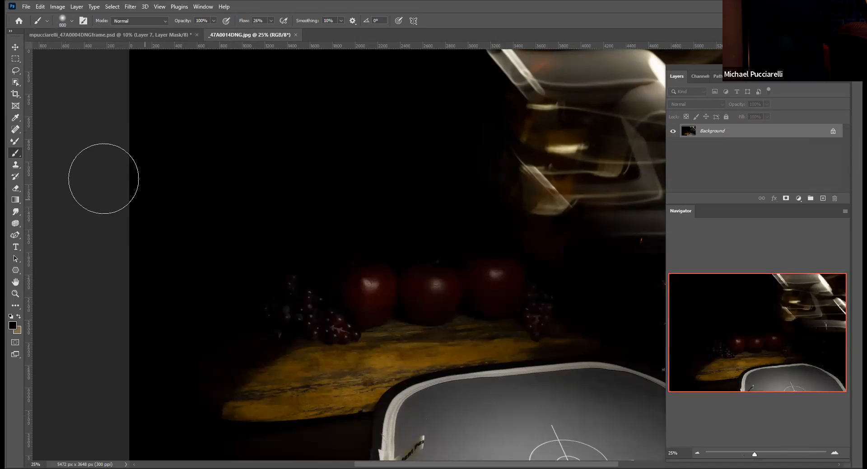
click(15, 71)
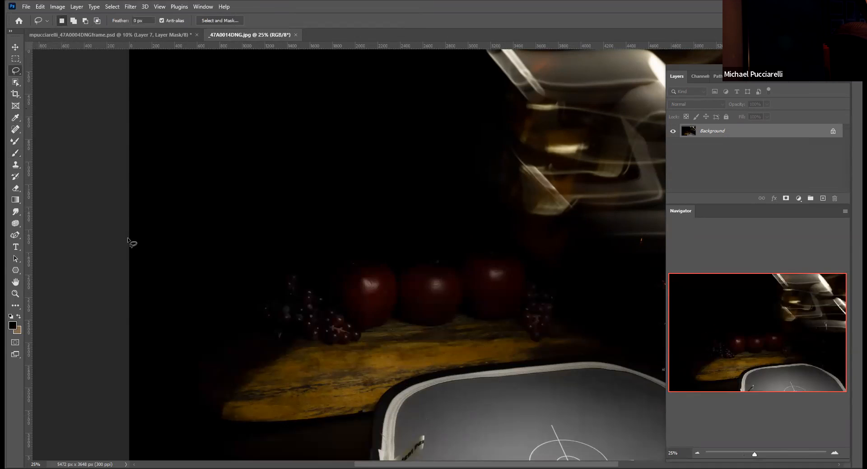
mouse_move(428, 435)
mouse_down()
mouse_move(393, 439)
mouse_move(389, 449)
mouse_move(433, 437)
mouse_up()
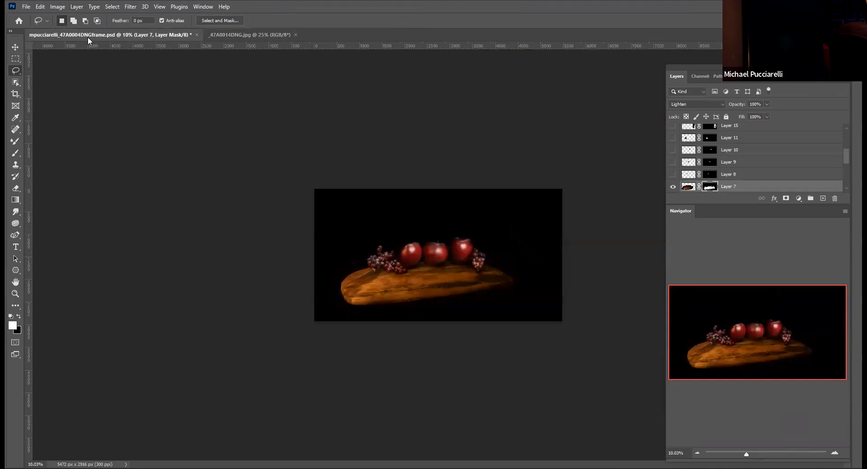
Show Layer 8 in the composite, select its layer mask and ready the Brush tool.
click(88, 36)
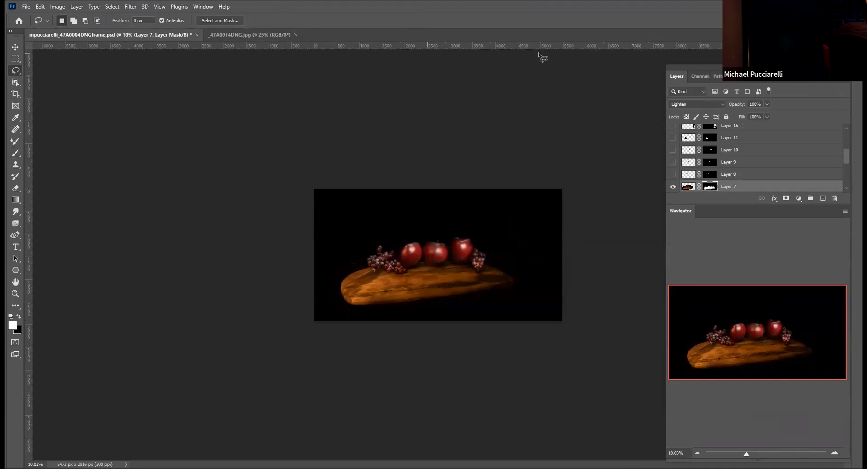
click(673, 174)
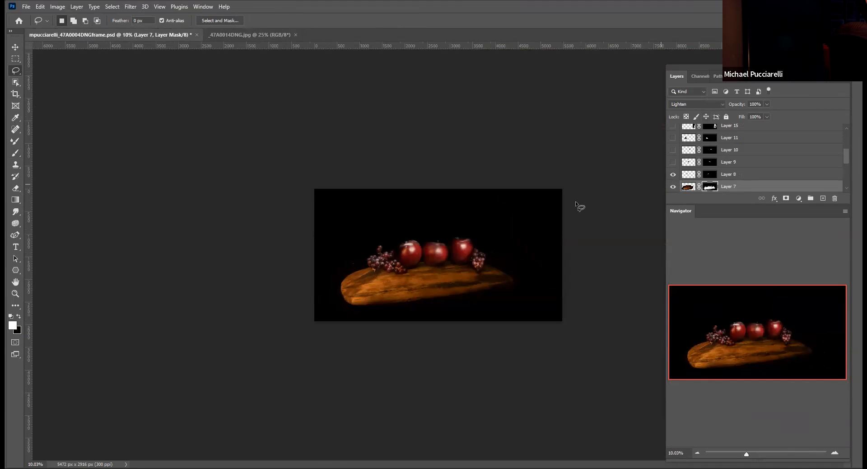
click(712, 176)
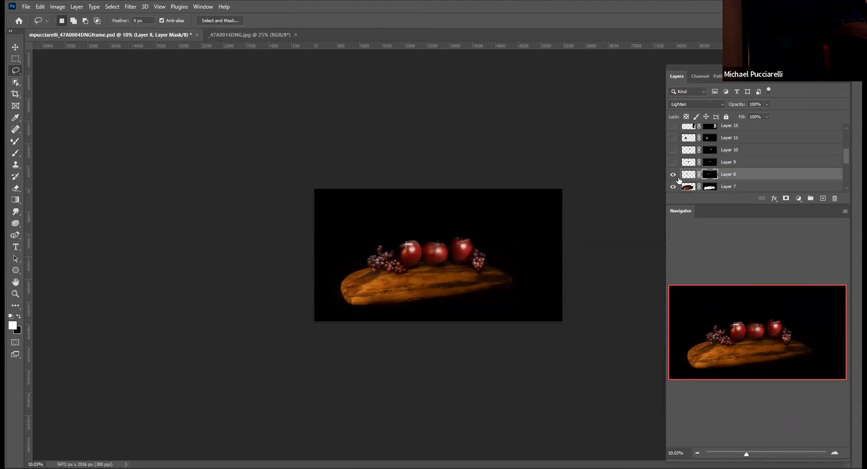
click(671, 174)
click(17, 153)
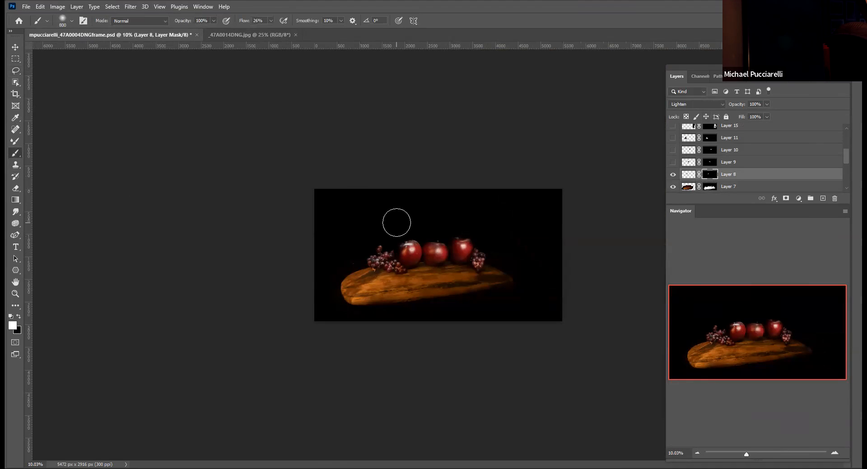
Reduce the brush size to 175 px for the left apple's highlight and swap the foreground colour to black and back to white.
key(bracketleft)
key(bracketleft)
key(bracketleft)
key(bracketleft)
key(bracketleft)
key(bracketleft)
key(bracketleft)
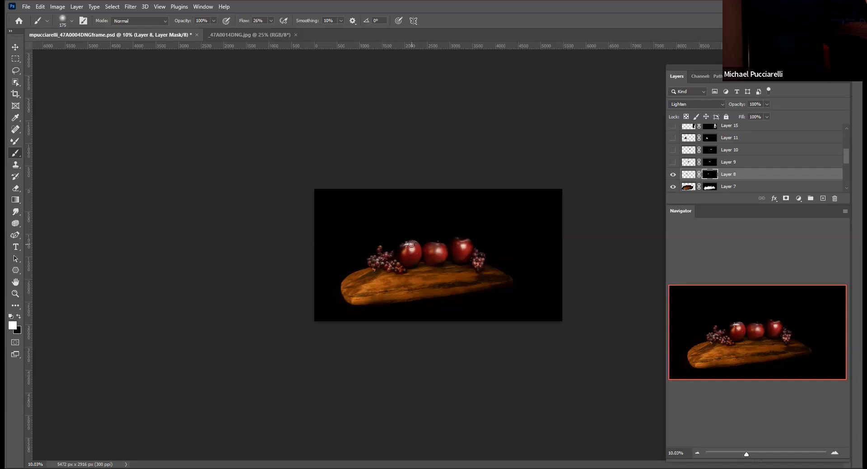
key(x)
key(x)
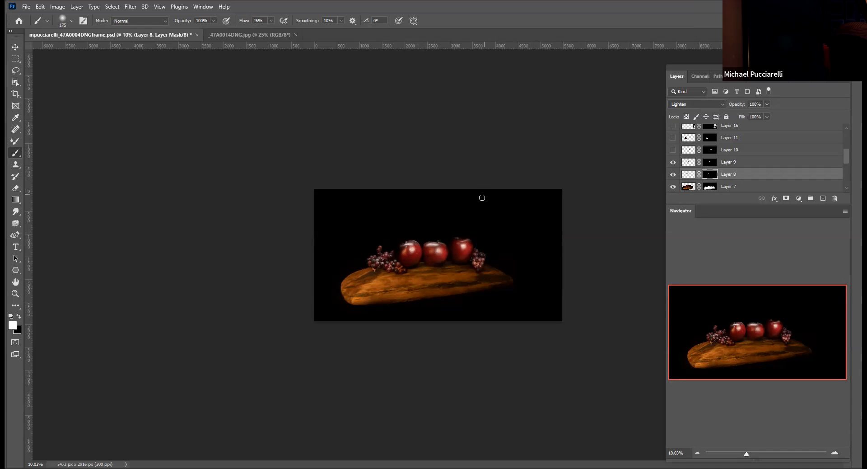
Clear the selection in _47A0014DNG.jpg and lasso a small area around the top of the middle apple.
click(249, 36)
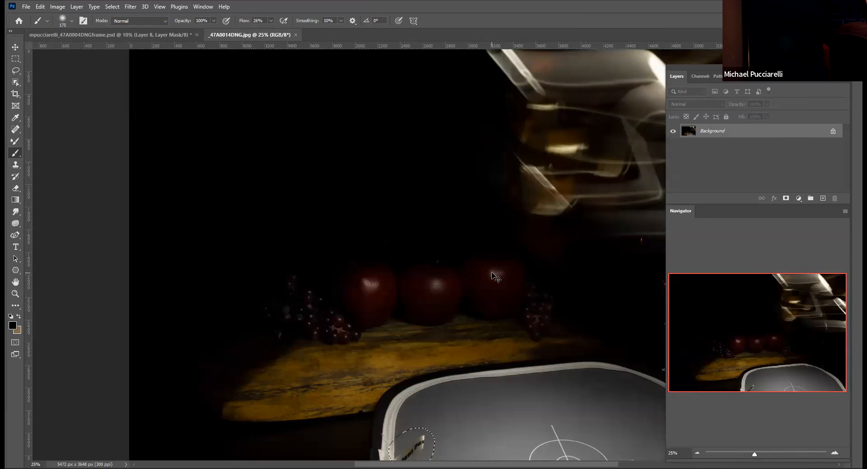
click(15, 70)
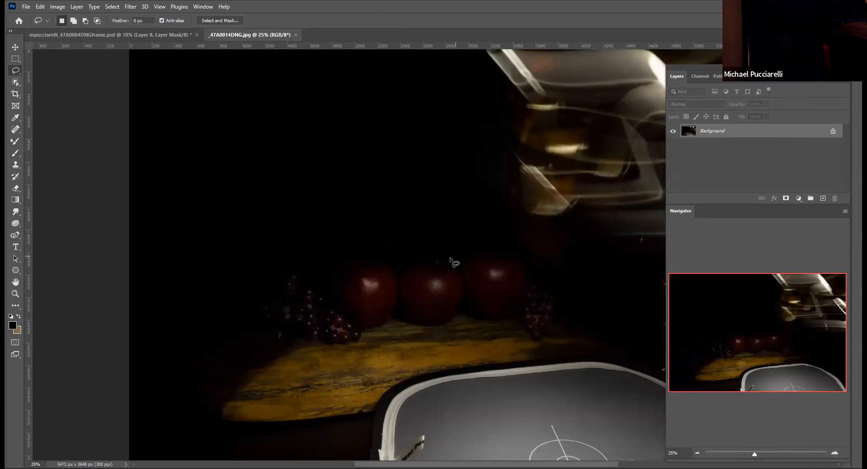
mouse_move(449, 259)
mouse_down()
mouse_move(419, 262)
mouse_move(450, 260)
mouse_up()
Target Layer 9's mask in the composite with the Brush tool and make black the foreground colour.
click(136, 35)
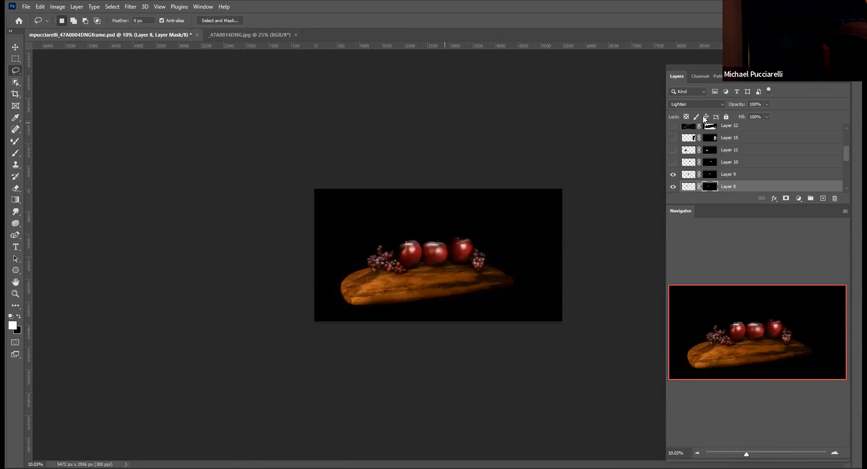
click(709, 175)
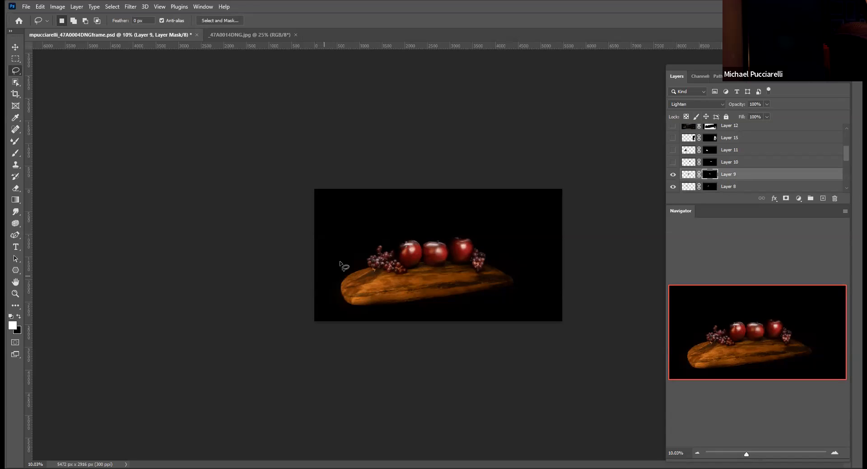
click(16, 151)
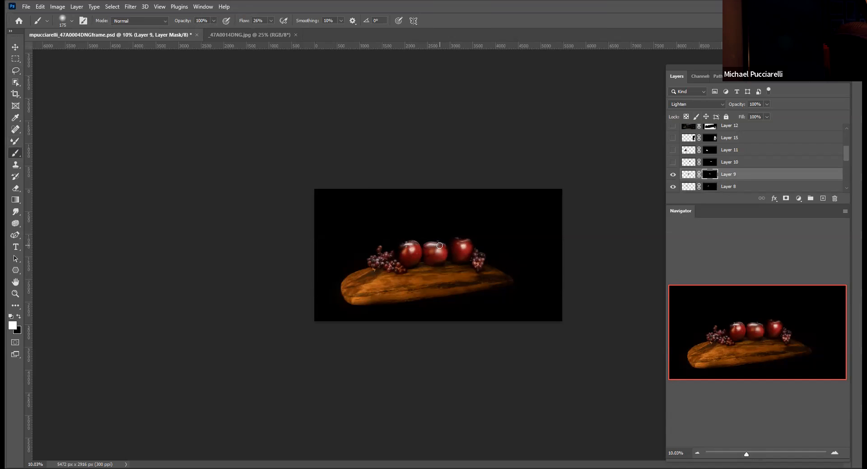
key(x)
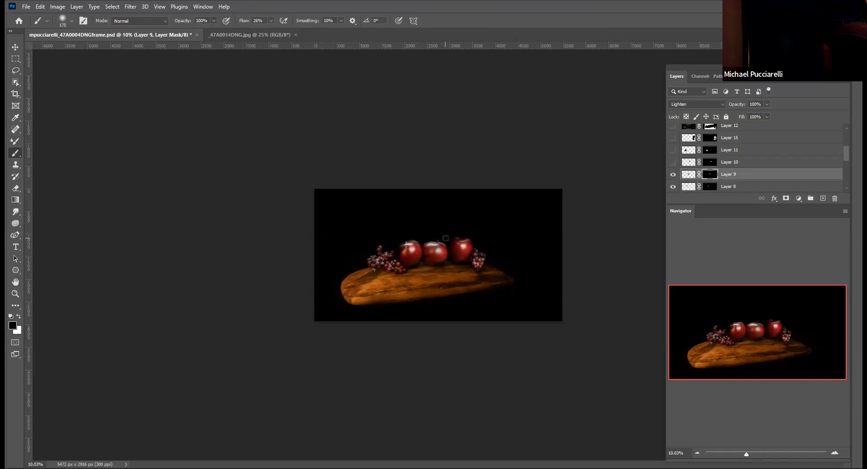
Show Layer 10, select its layer mask and toggle its visibility off and on to compare the right apple.
click(672, 163)
click(710, 162)
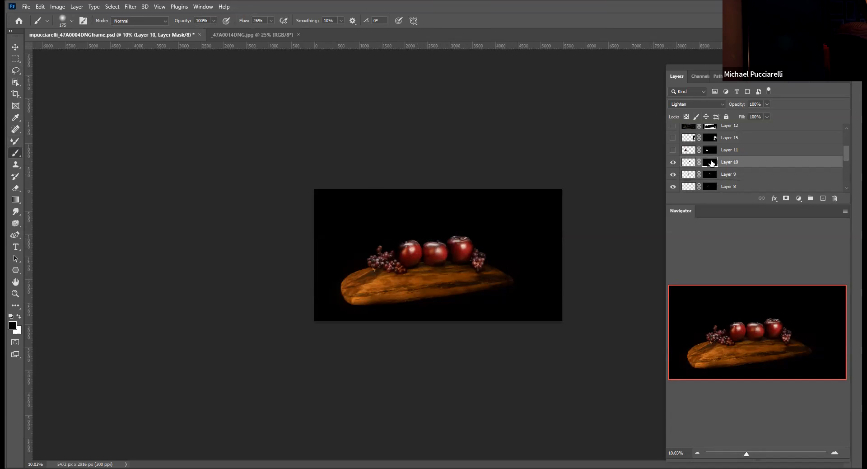
click(675, 163)
click(676, 163)
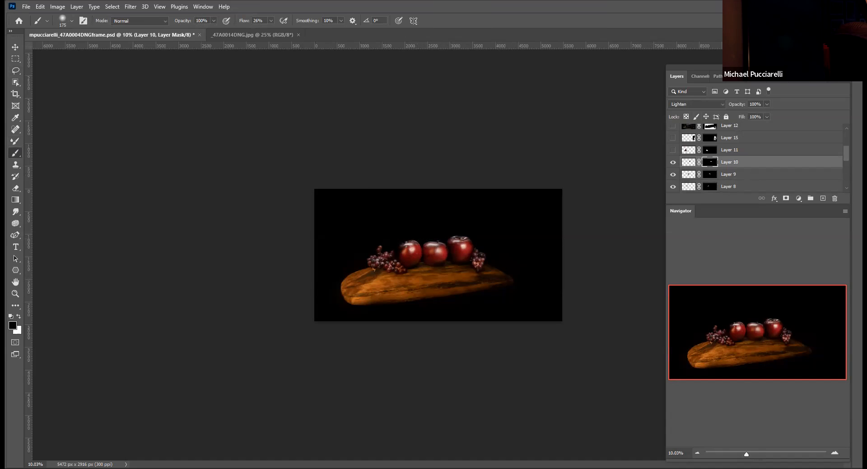
Clear the apple-top selection in _47A0014DNG.jpg and lasso the grape bunch beside the right apple.
click(224, 36)
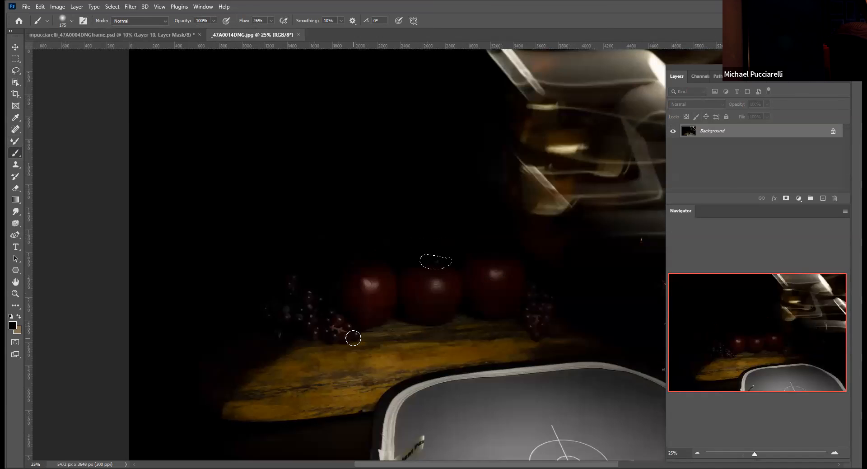
click(16, 71)
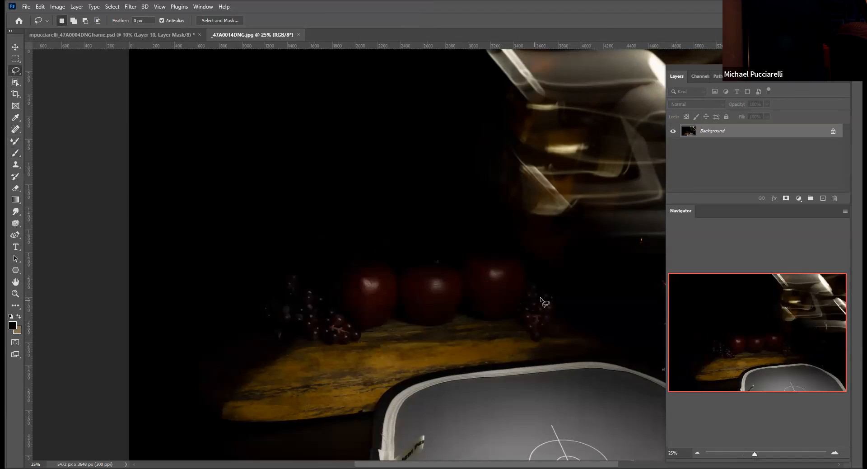
mouse_move(548, 298)
mouse_down()
mouse_move(522, 309)
mouse_move(510, 329)
mouse_move(540, 337)
mouse_move(547, 298)
mouse_up()
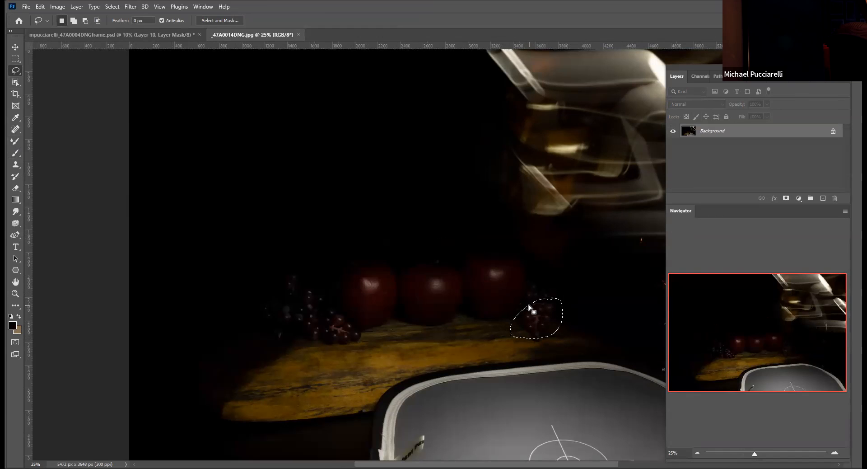
Compare the composite with and without Layer 10, and examine the recorded steps of the MFPlightpaintpaste action.
click(136, 35)
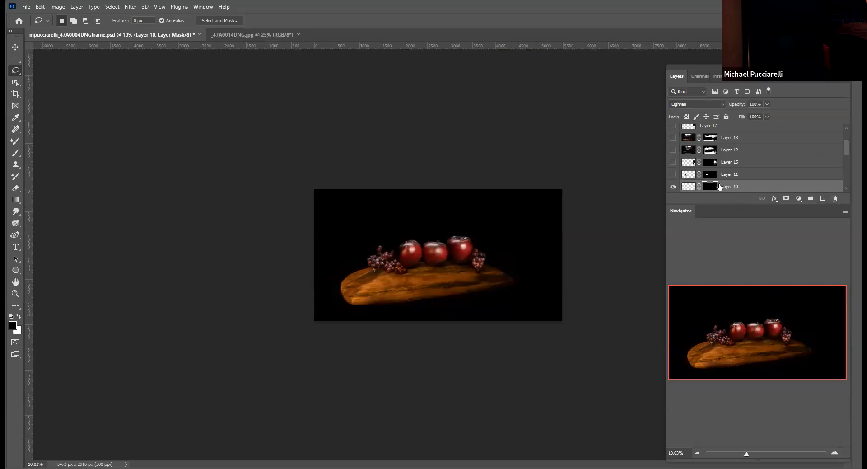
scroll(716, 185, down, 1)
click(672, 174)
click(672, 174)
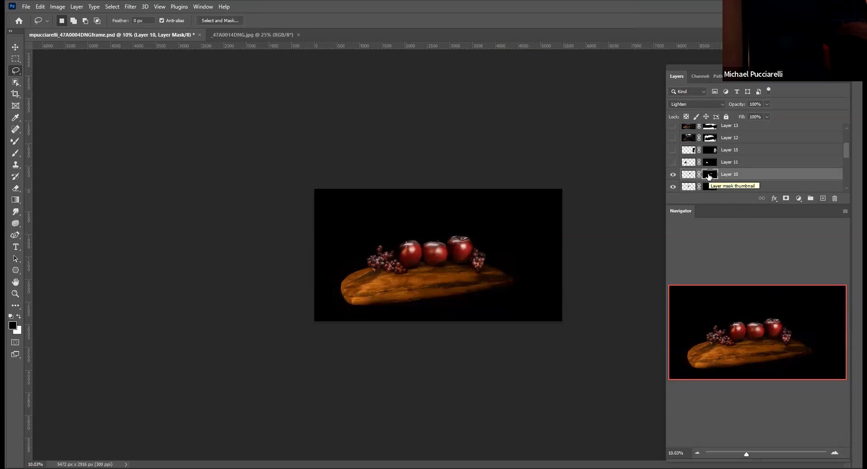
key(x)
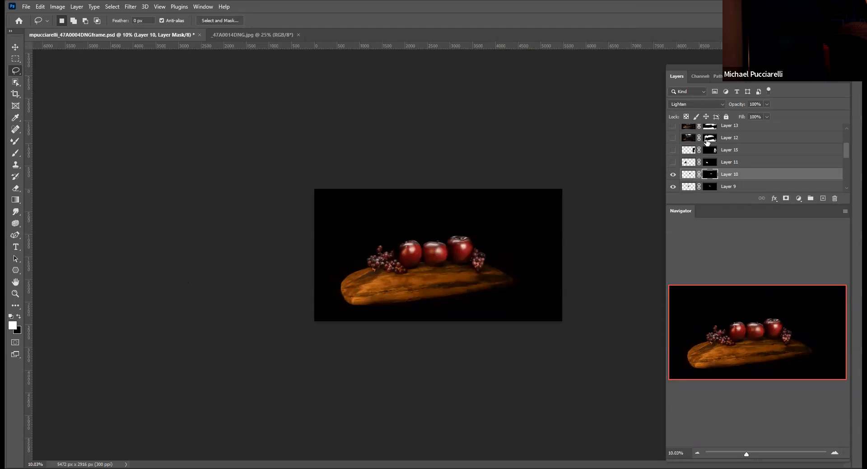
click(760, 78)
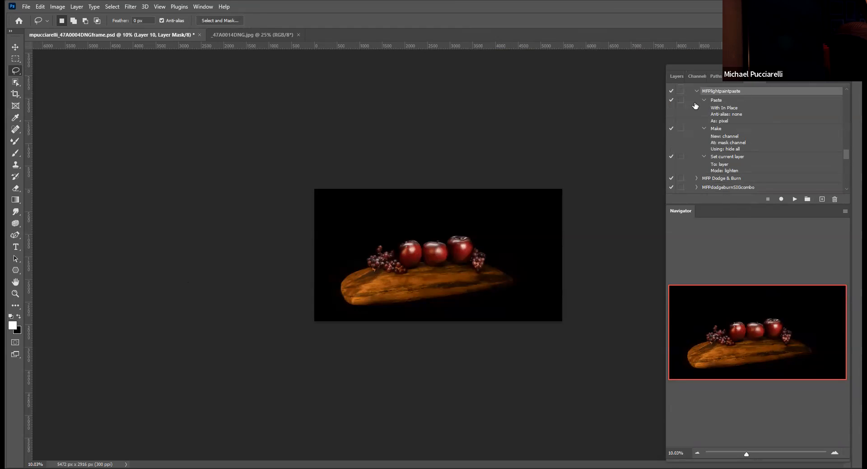
click(671, 77)
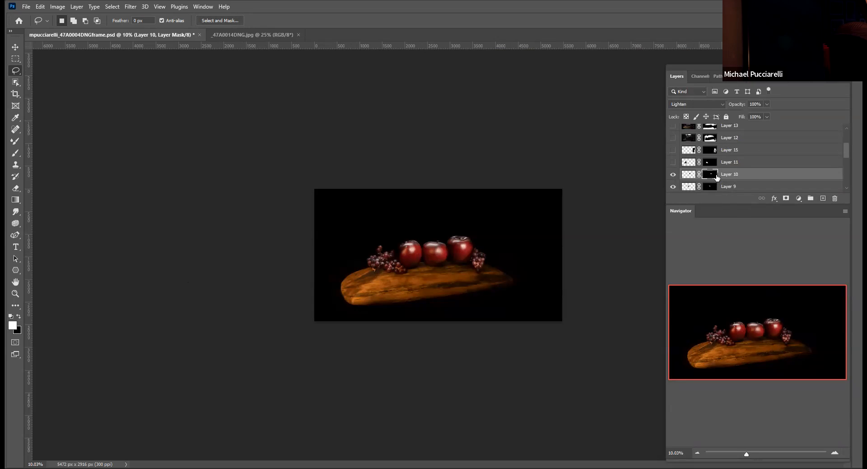
Swap the brush colour between black and white on Layer 10's mask, ending on white, and show Layer 11 with its mask selected.
click(13, 155)
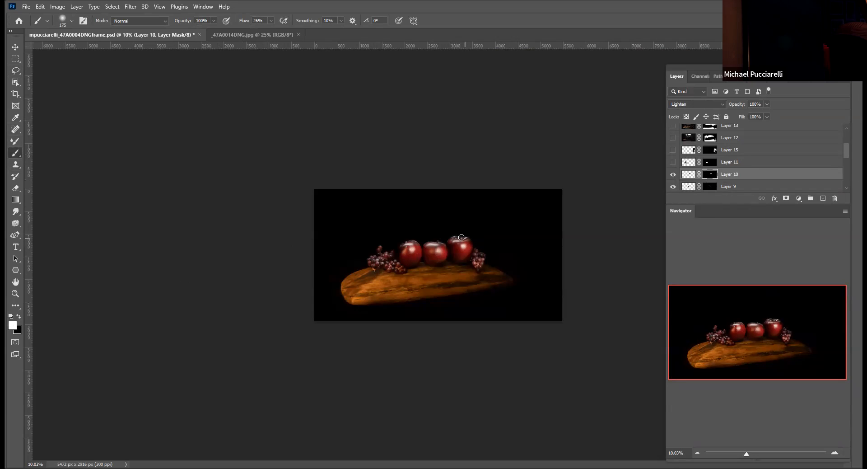
key(x)
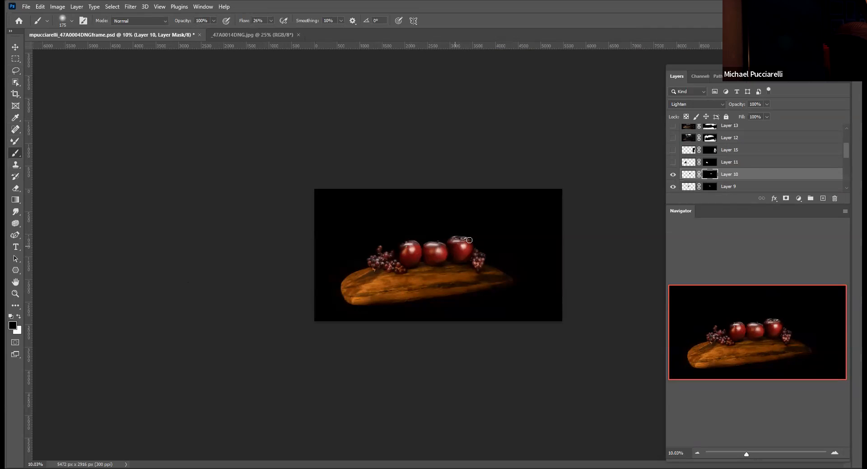
key(x)
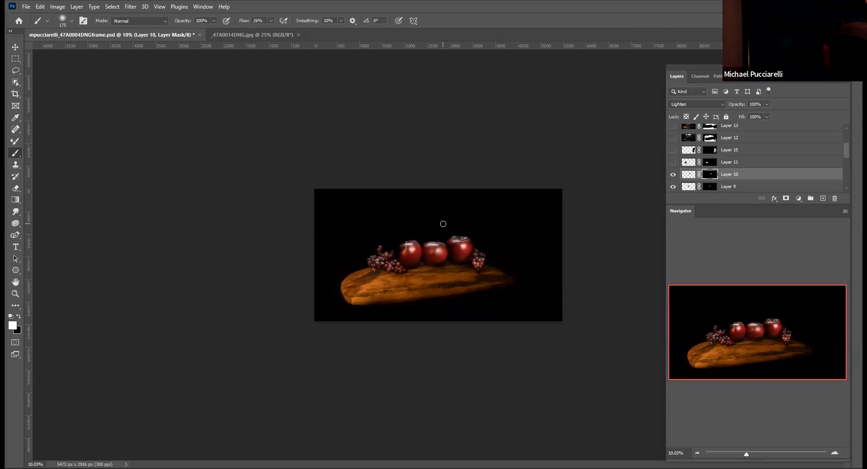
key(x)
key(x)
key(x)
key(x)
click(710, 162)
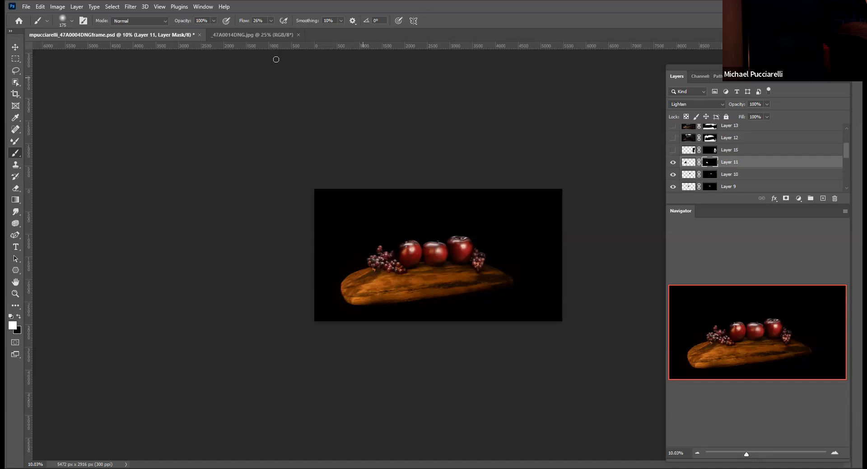
Clear the right-hand grape selection in _47A0014DNG.jpg and lasso the grape bunch beside the left apple.
click(263, 36)
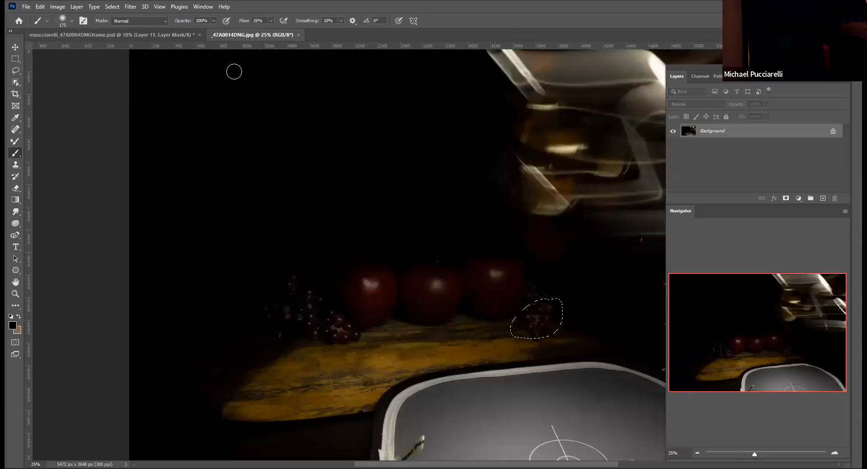
key(ctrl+d)
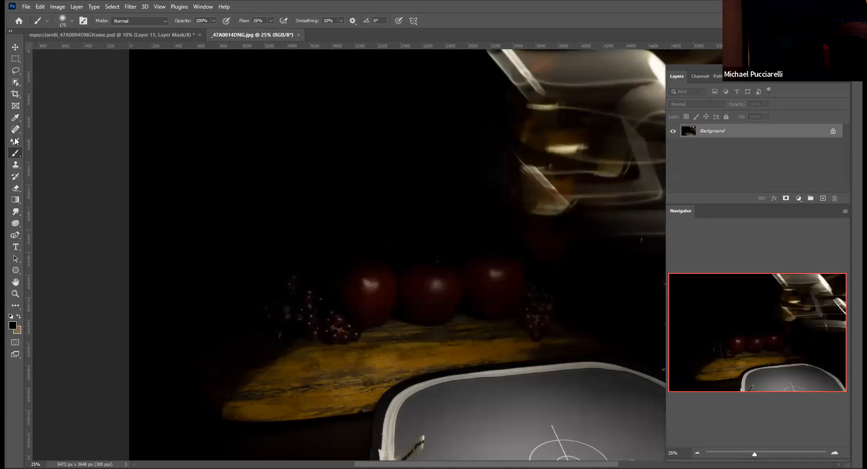
click(16, 70)
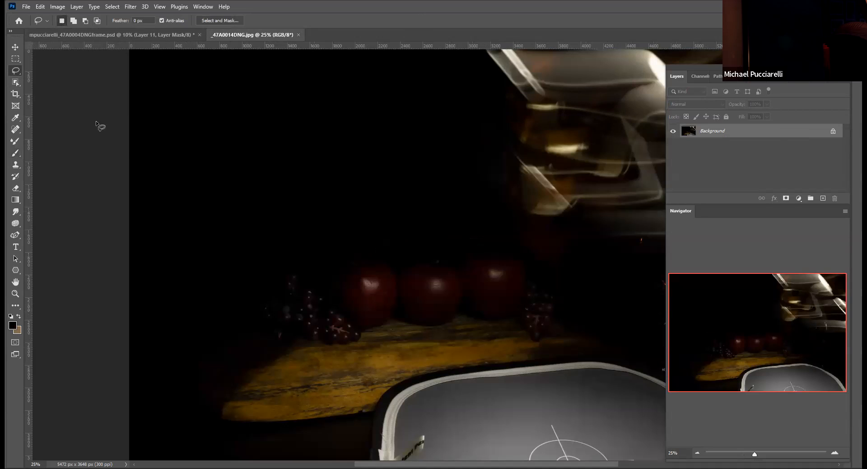
mouse_move(325, 300)
mouse_down()
mouse_move(295, 303)
mouse_move(288, 316)
mouse_move(305, 333)
mouse_move(335, 341)
mouse_move(334, 299)
mouse_move(313, 299)
mouse_up()
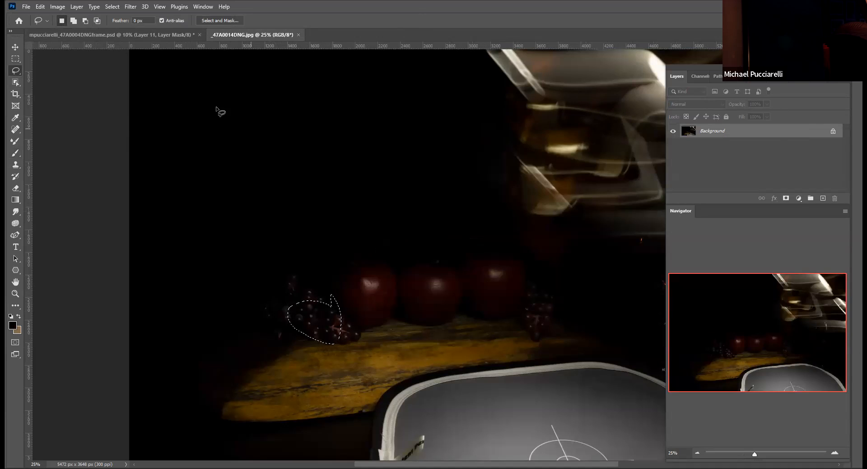
Return to the composite and review the paste, hide-all mask and Lighten steps of the MFPlightpaintpaste action.
click(144, 37)
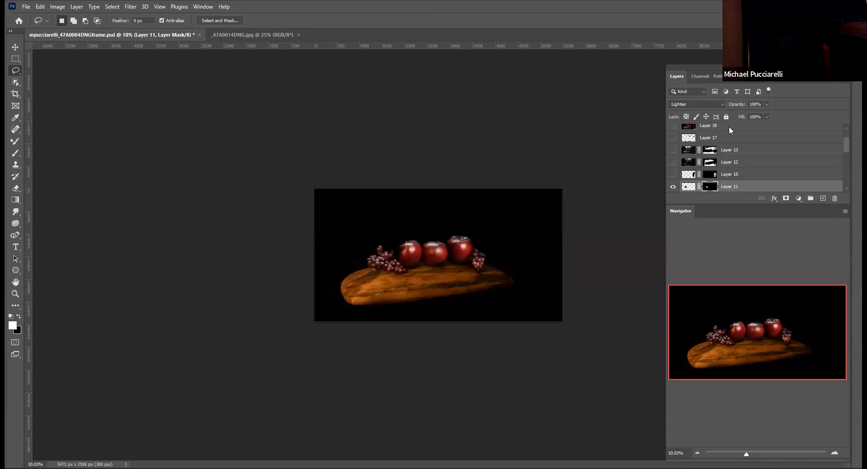
click(757, 81)
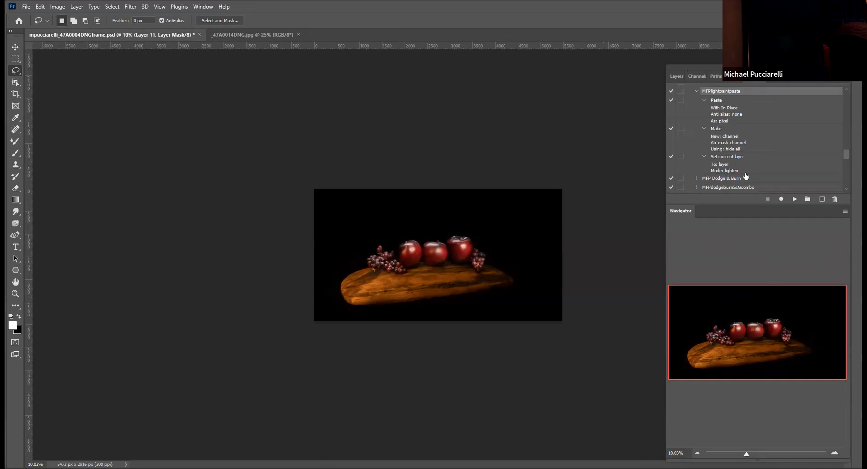
click(675, 76)
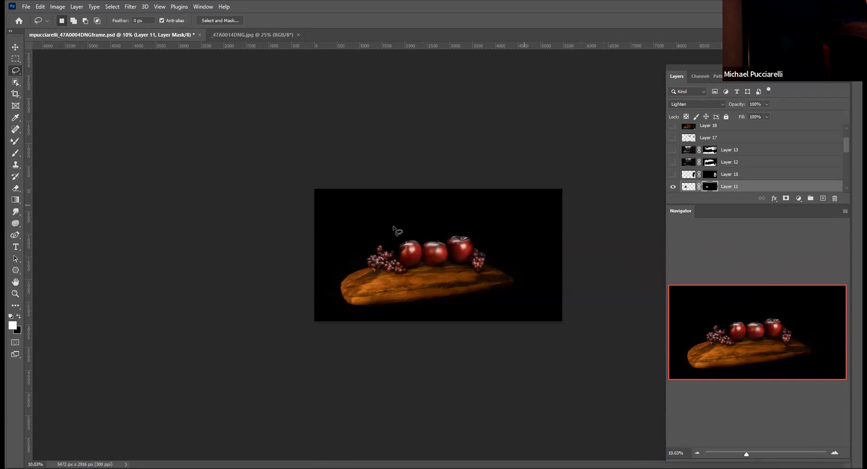
Ready the Brush tool on Layer 11's mask and swap the foreground colour to black and back to white.
click(15, 153)
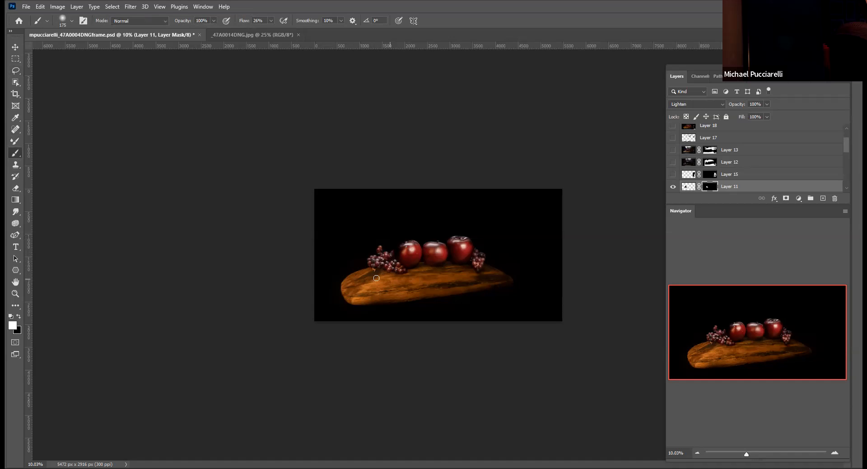
key(x)
key(x)
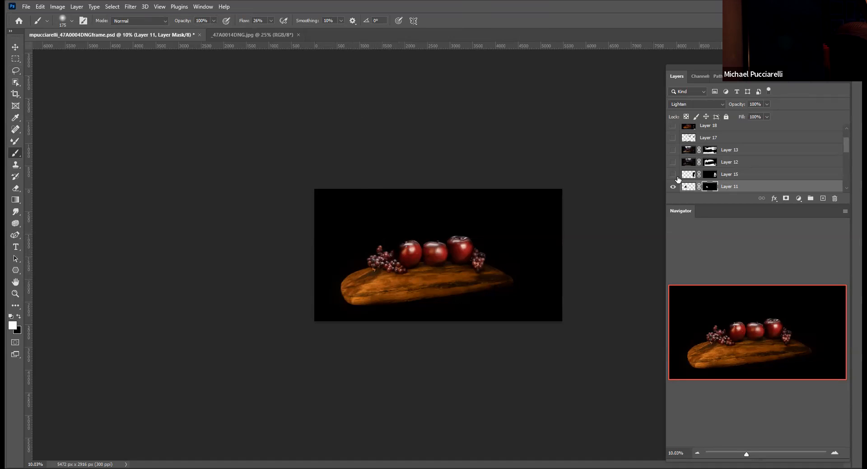
Show Layer 15 with the wine glass and select its layer mask.
click(673, 175)
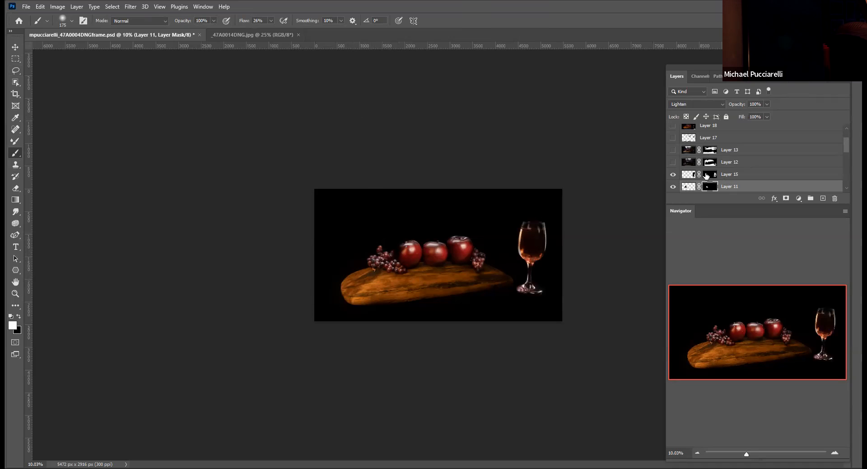
click(707, 175)
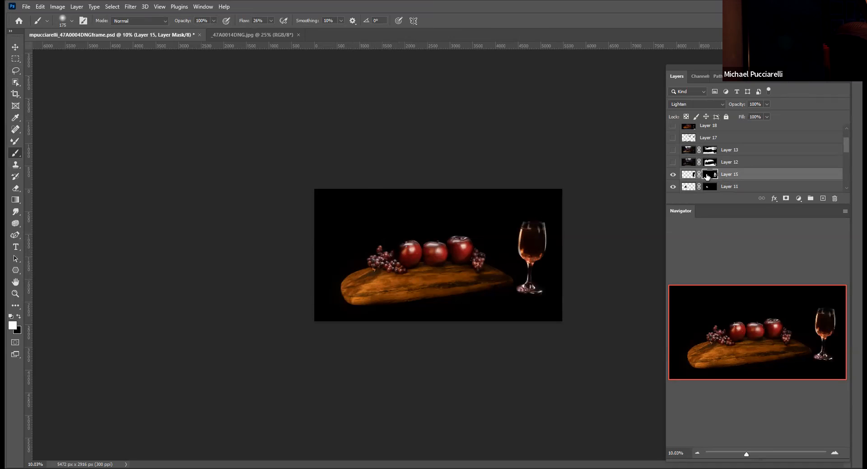
Clear the grape selection in _47A0014DNG.jpg and lasso a freehand area around the middle of the wooden board.
click(236, 33)
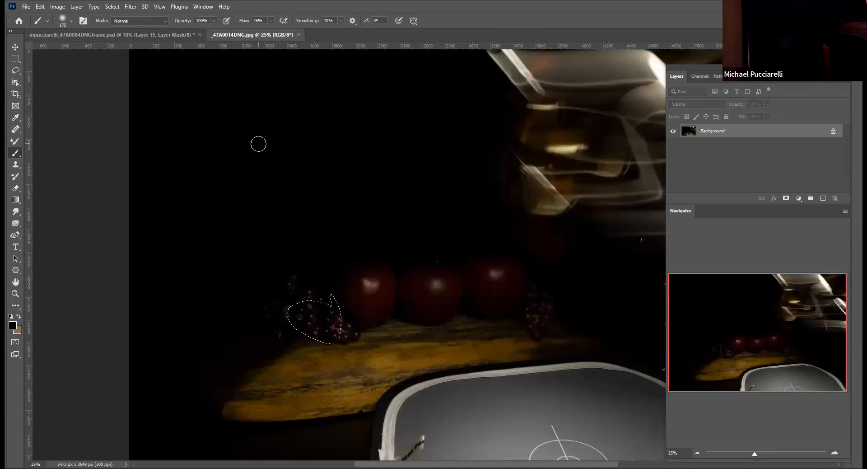
key(ctrl+d)
click(16, 72)
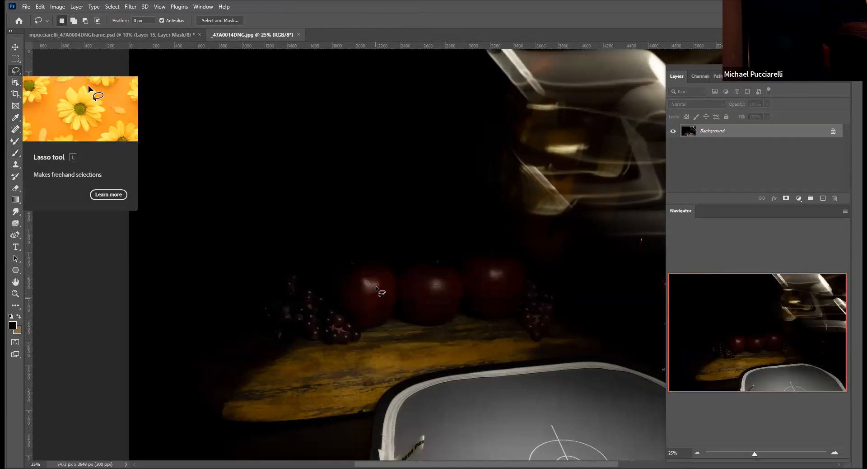
mouse_move(438, 339)
mouse_down()
mouse_move(401, 333)
mouse_move(282, 342)
mouse_move(293, 407)
mouse_move(446, 332)
mouse_move(407, 318)
mouse_up()
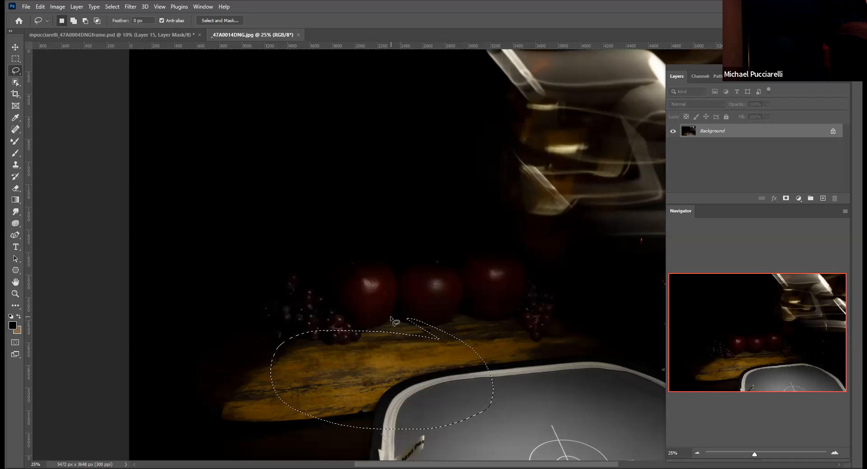
Return to the composite and review the MFPlightpaintpaste action's steps and the Paste in Place command, ending on the layer list.
click(140, 36)
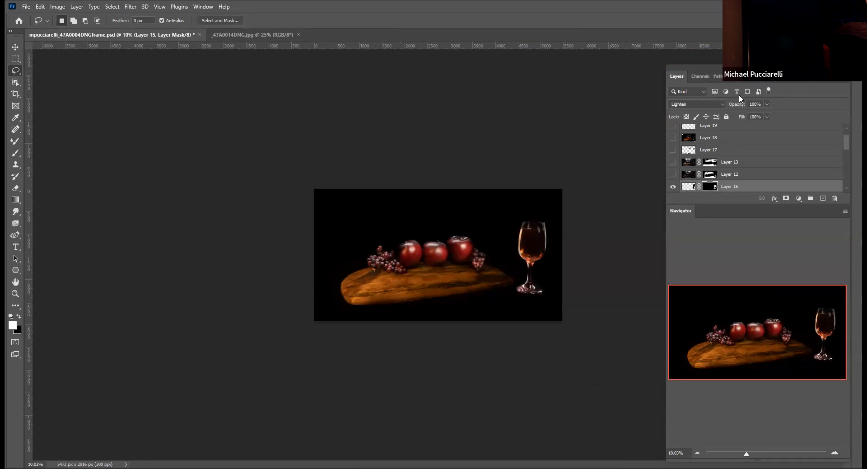
click(758, 80)
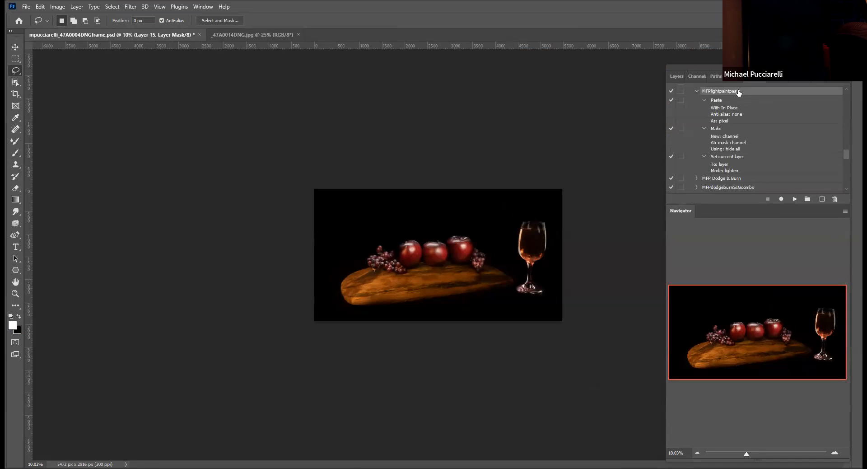
click(43, 9)
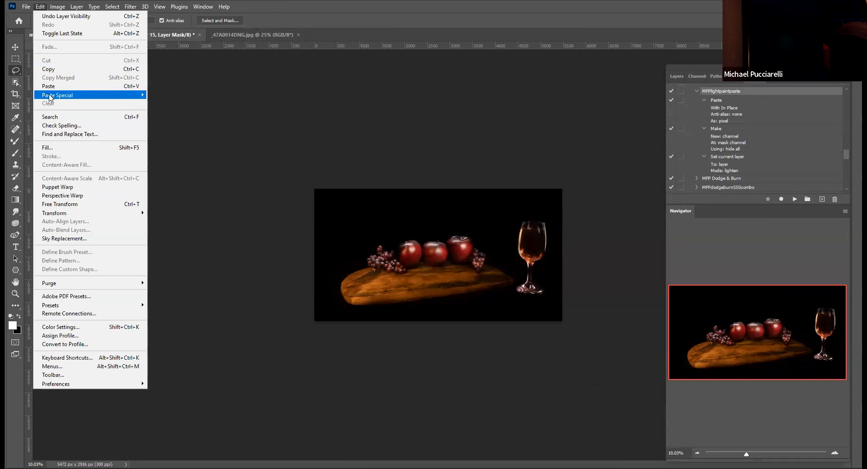
mouse_move(49, 97)
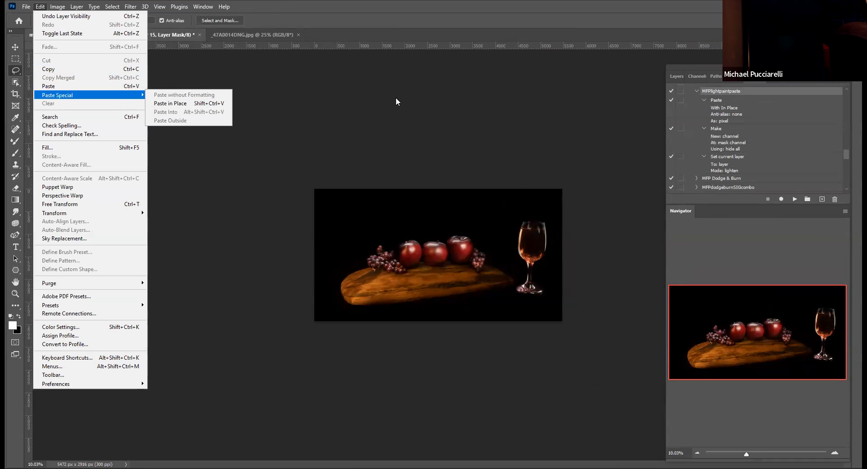
key(Escape)
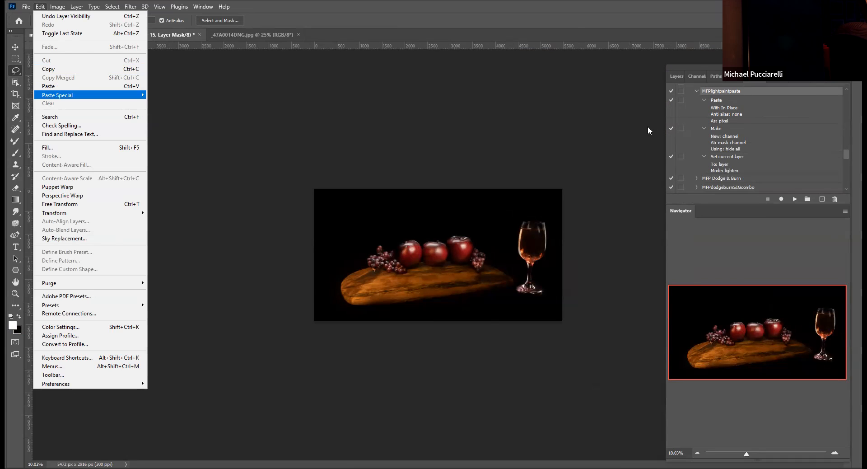
key(Escape)
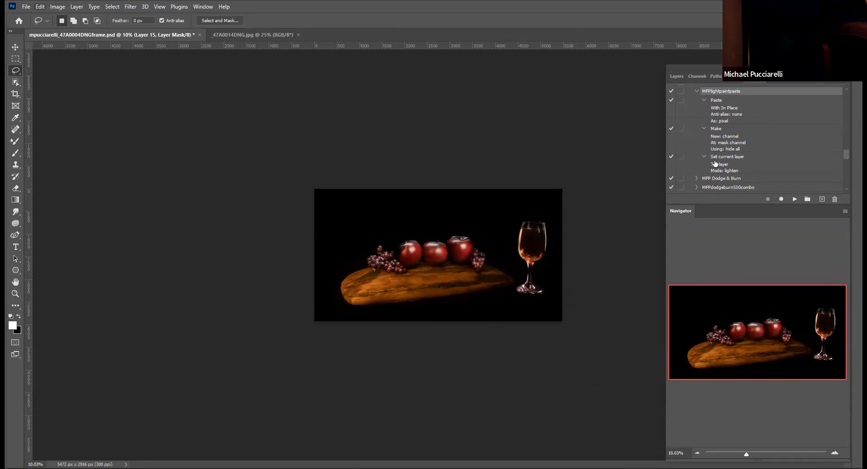
click(674, 77)
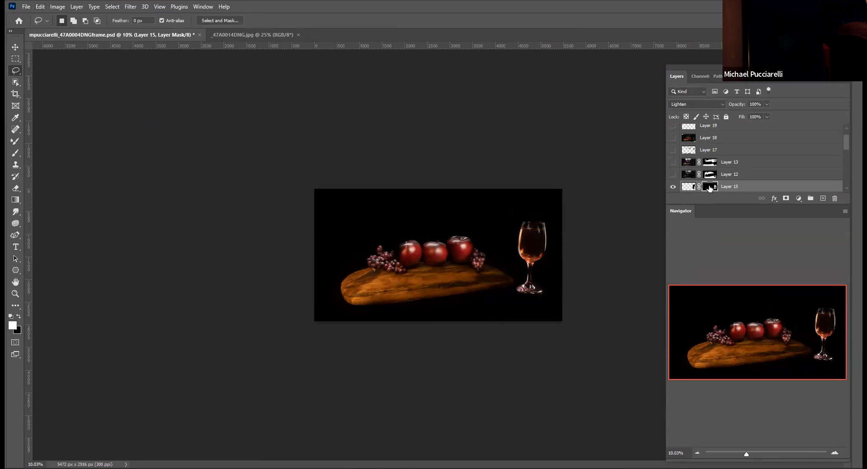
Ready the Brush tool at 300 px on Layer 15's mask and swap the foreground colour between white and black, ending on black.
click(15, 153)
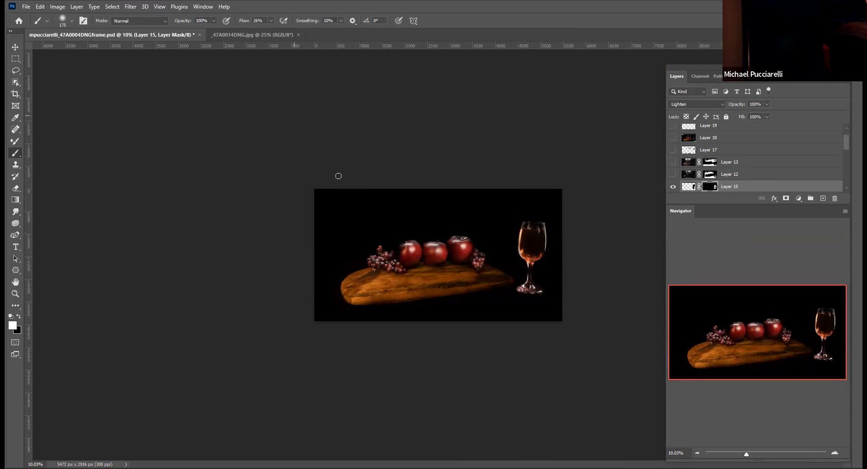
key(bracketright)
key(bracketright)
key(bracketright)
key(bracketright)
key(bracketright)
key(bracketright)
key(bracketright)
key(bracketright)
key(bracketleft)
key(bracketleft)
key(bracketleft)
key(bracketleft)
key(bracketleft)
key(x)
key(x)
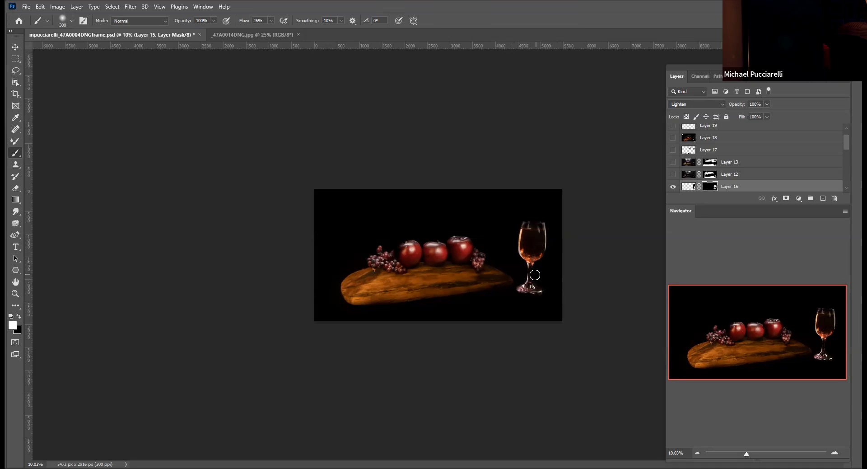
key(x)
Show Layer 12 with the smoky background light and select its layer mask.
click(673, 174)
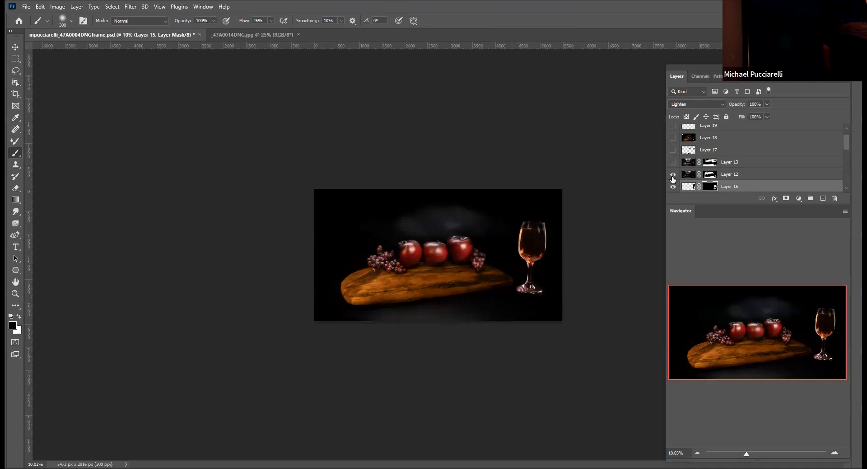
click(710, 175)
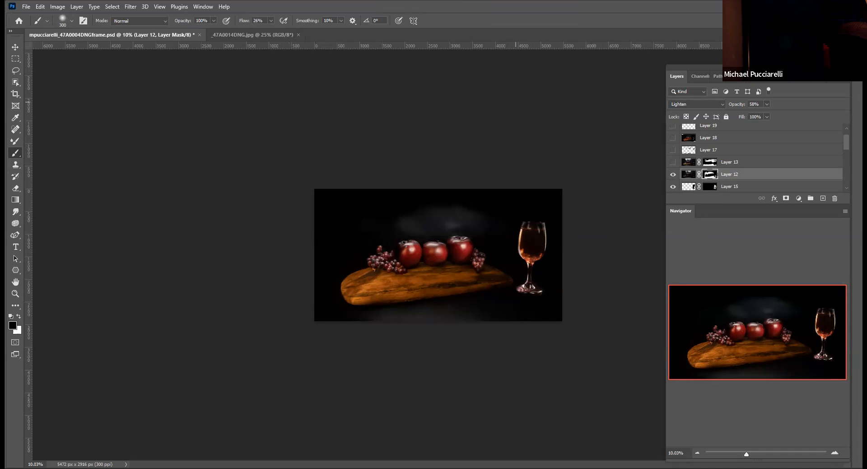
Clear the board selection in _47A0014DNG.jpg and select the entire image.
click(226, 34)
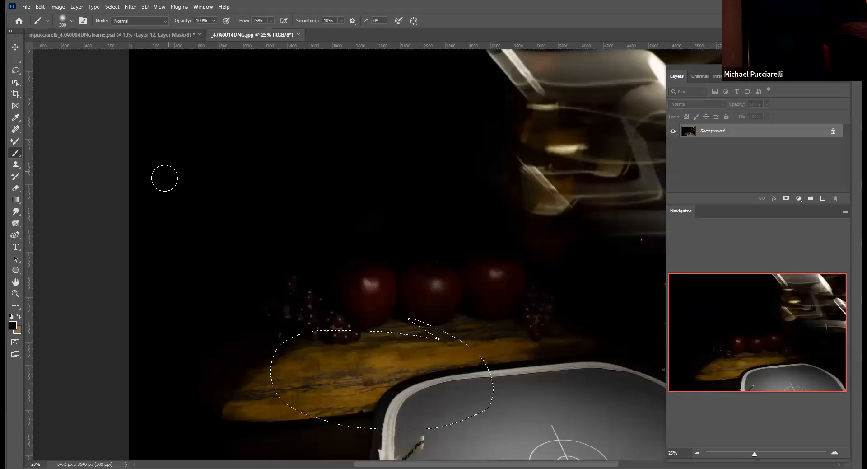
key(ctrl+d)
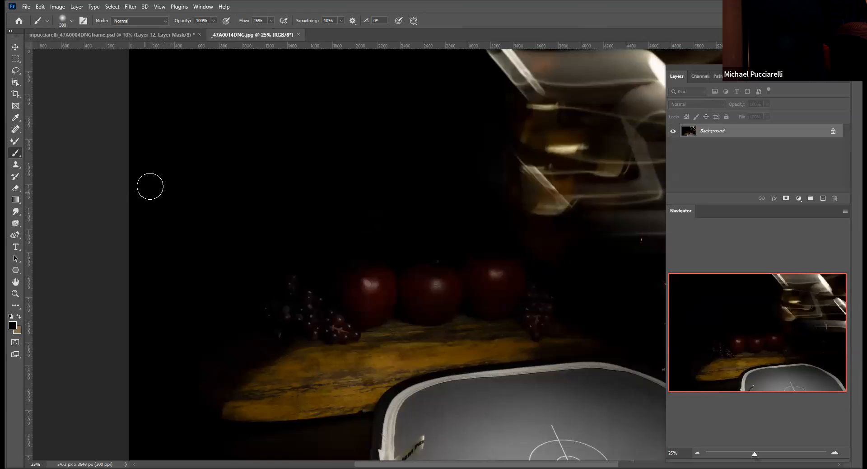
key(ctrl+a)
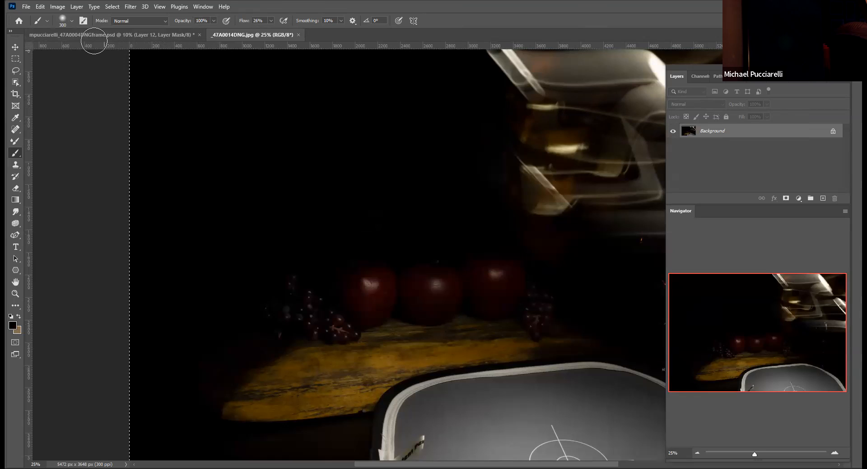
Return to the composite and compare it with Layer 12 hidden and shown.
click(93, 35)
click(674, 186)
click(673, 186)
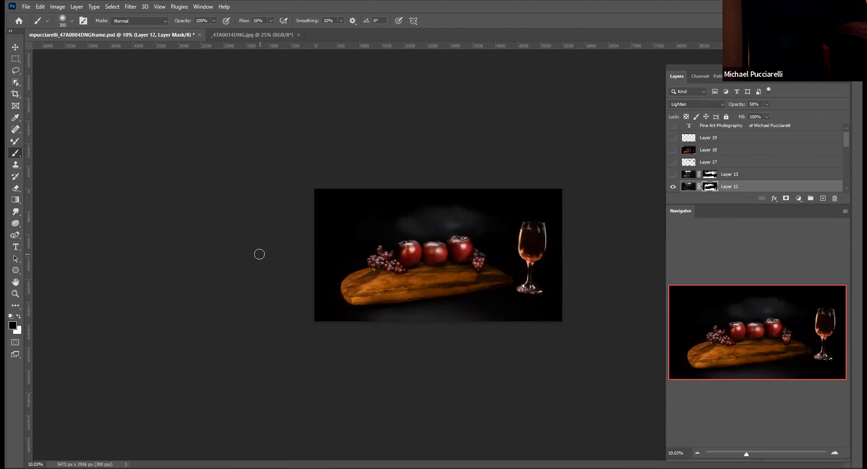
Swap the foreground colour to white for Layer 12's mask and review the General Brushes presets, closing them unchanged.
key(x)
click(202, 6)
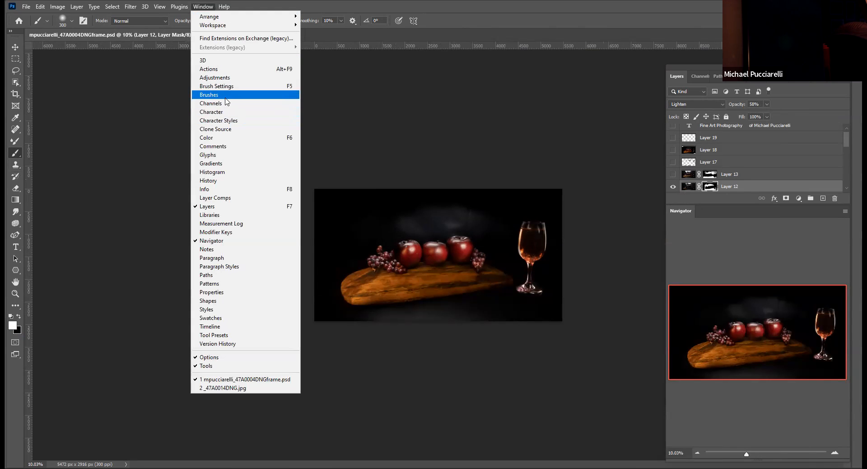
click(225, 95)
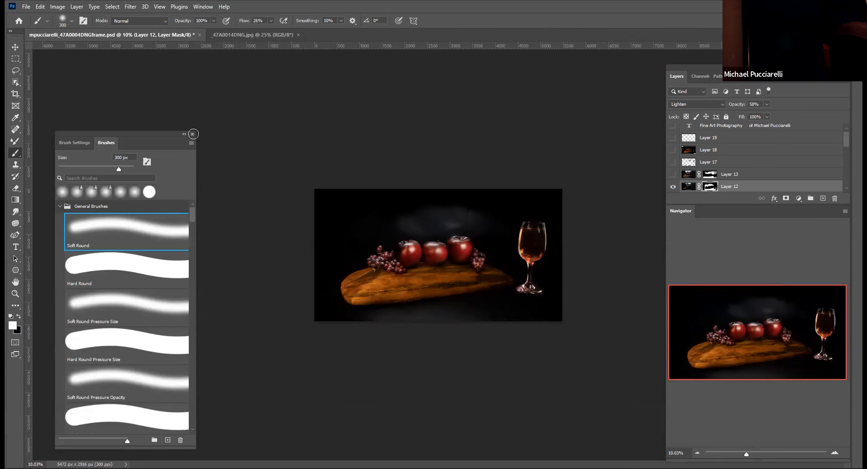
click(192, 134)
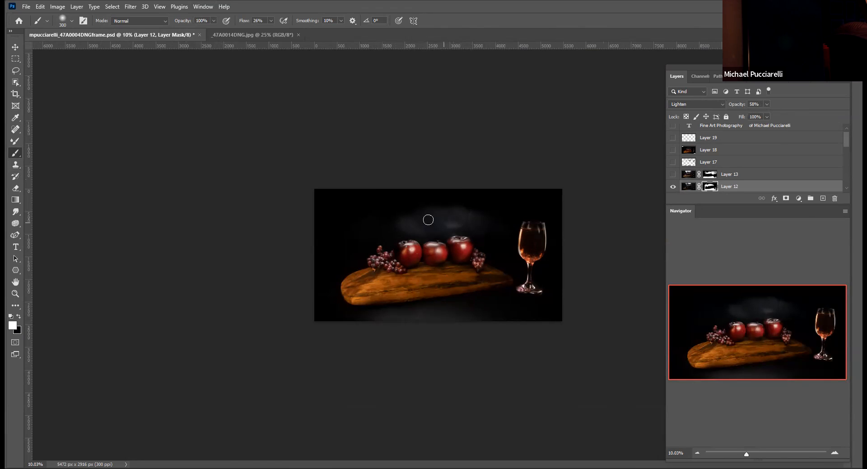
Show Layer 13 and select its layer mask.
click(673, 175)
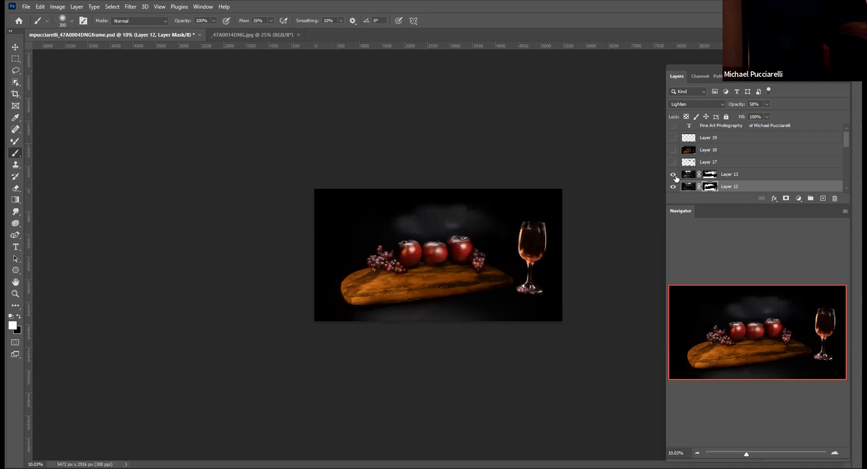
click(709, 174)
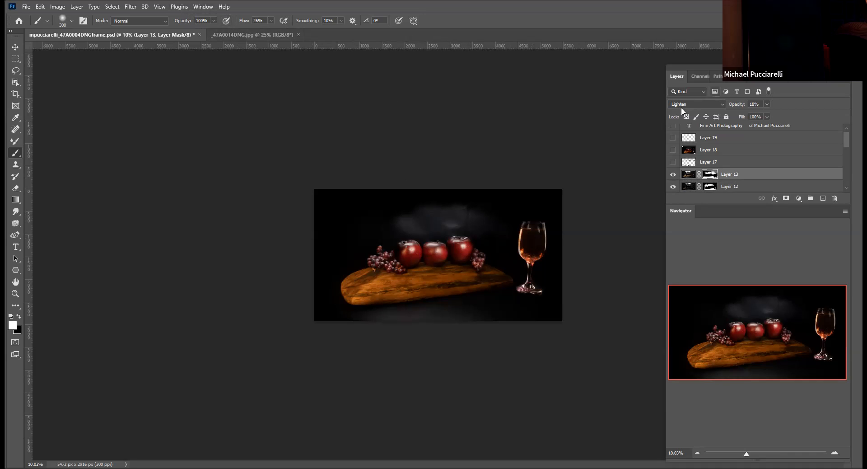
Look at the fully selected _47A0014DNG.jpg, then review the paste action and Paste in Place command again in the composite.
click(259, 39)
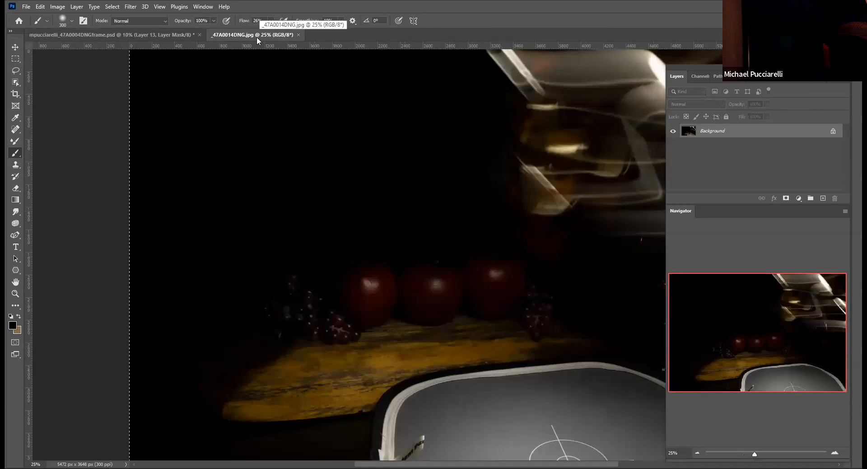
click(171, 37)
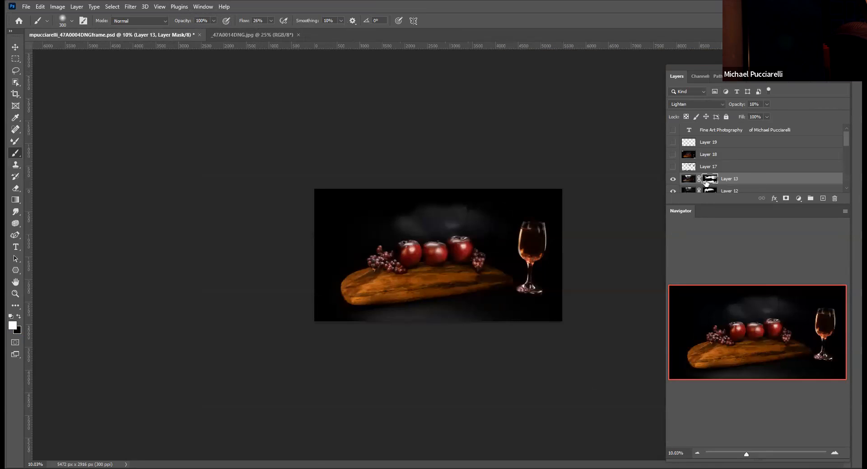
click(754, 79)
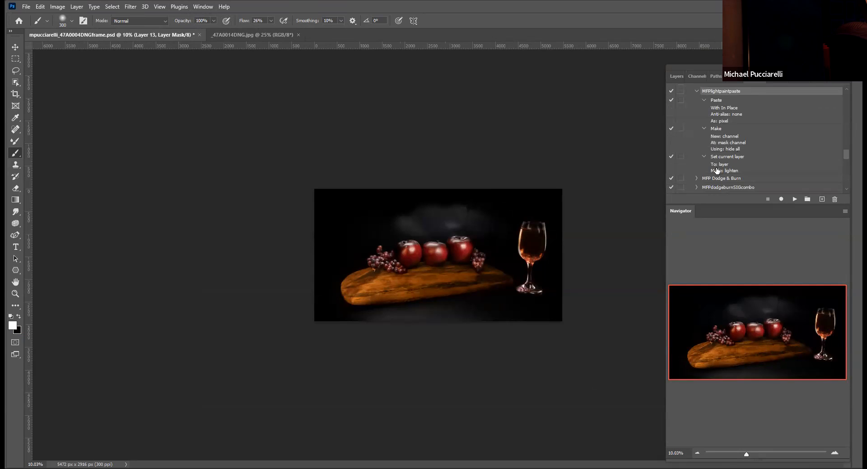
click(41, 7)
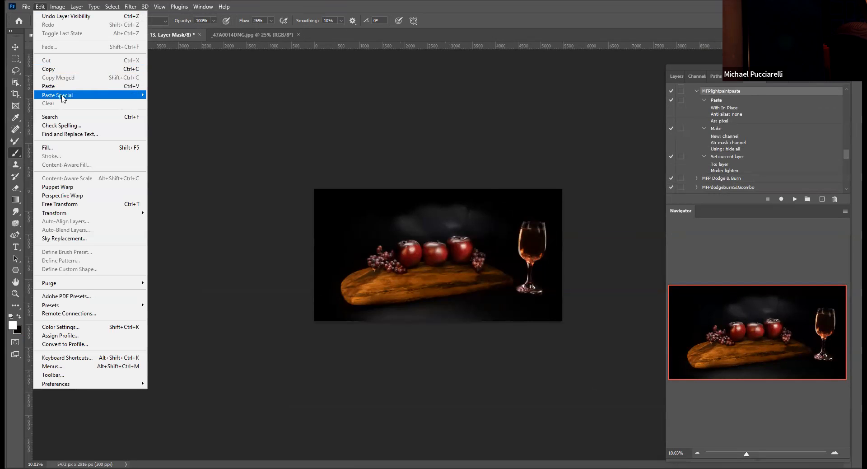
mouse_move(62, 99)
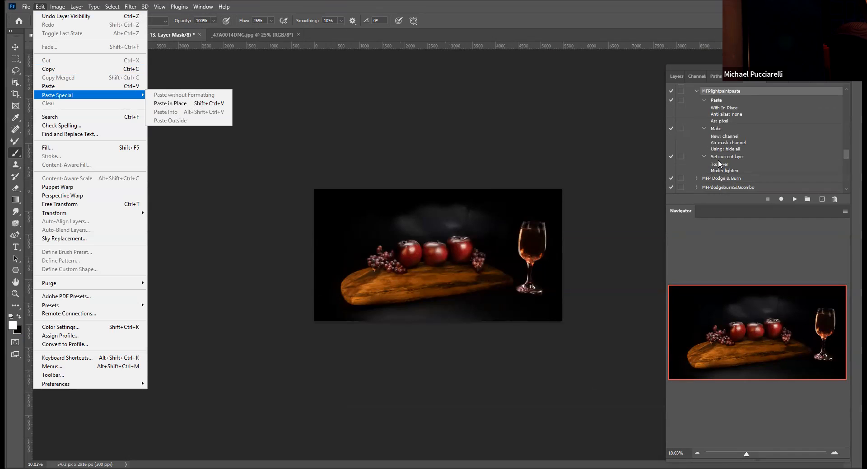
click(677, 76)
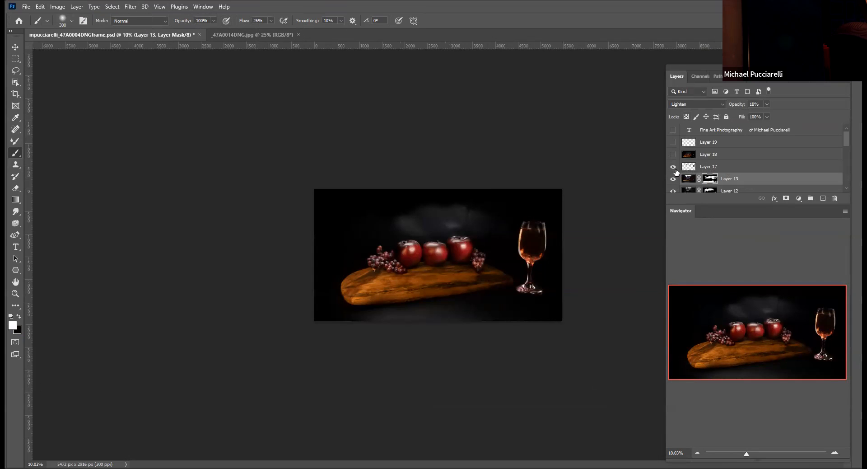
Toggle Layer 17's visibility, leaving it shown, and select it with the Content-Aware Spot Healing Brush ready.
click(673, 168)
click(672, 168)
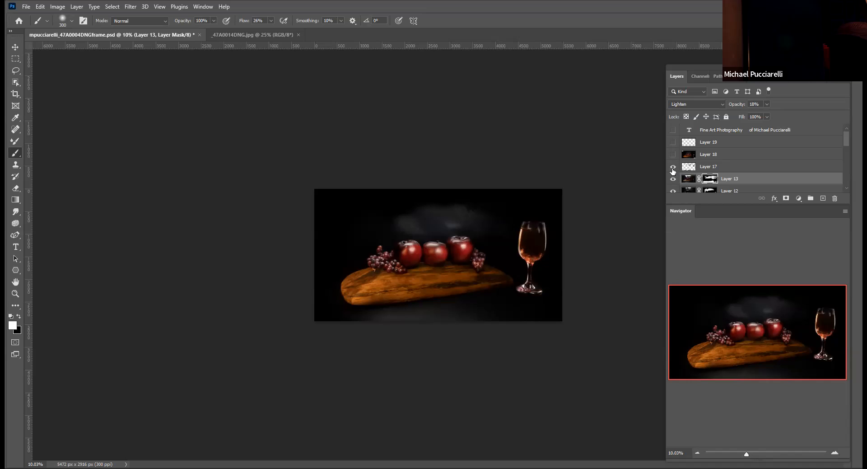
click(691, 170)
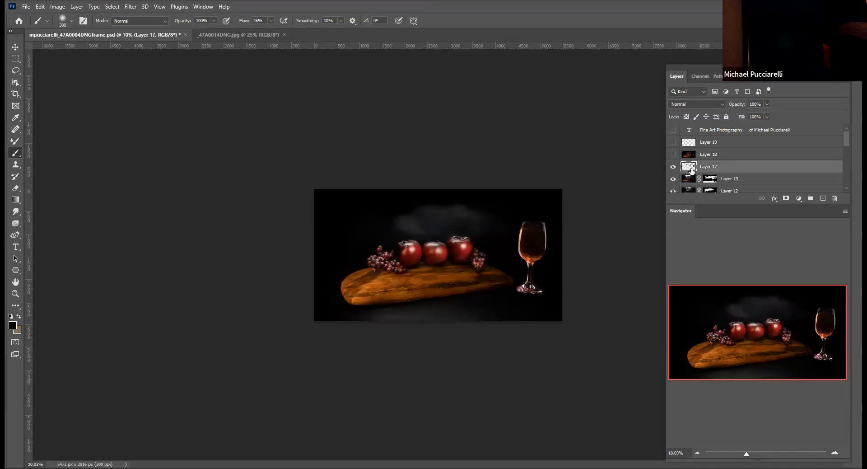
click(18, 131)
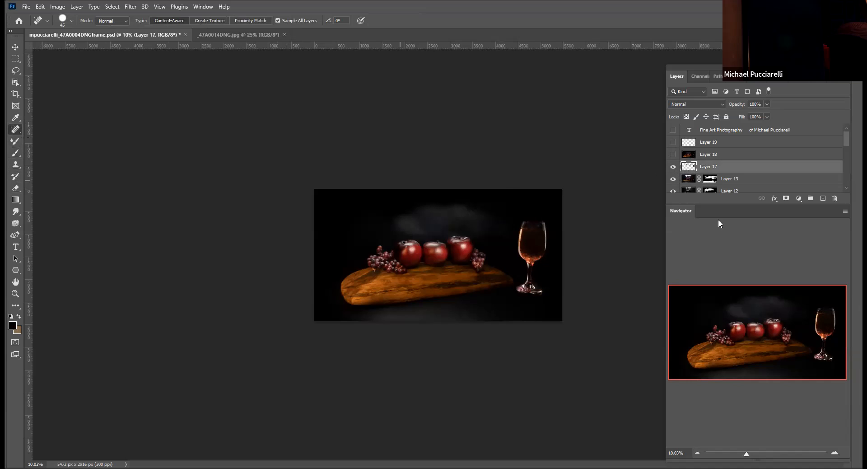
Show Layer 18 above the healing layer.
click(672, 154)
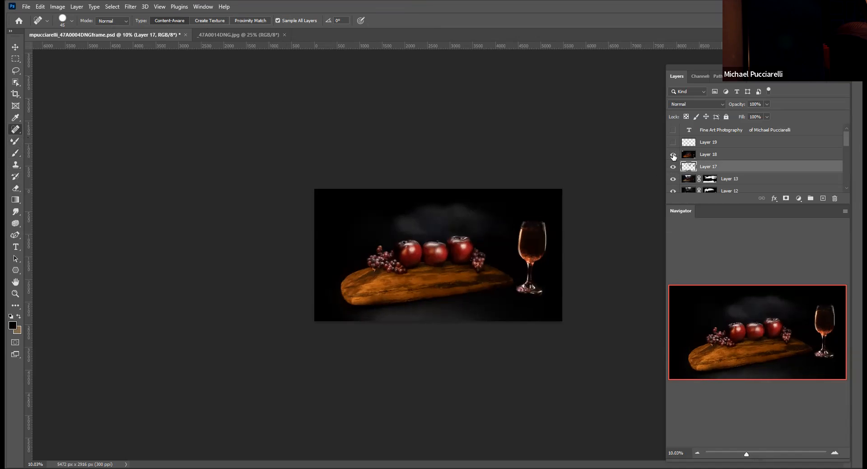
Start a Free Transform on Layer 18's full contents with a vertical guide running through the wine glass.
click(687, 154)
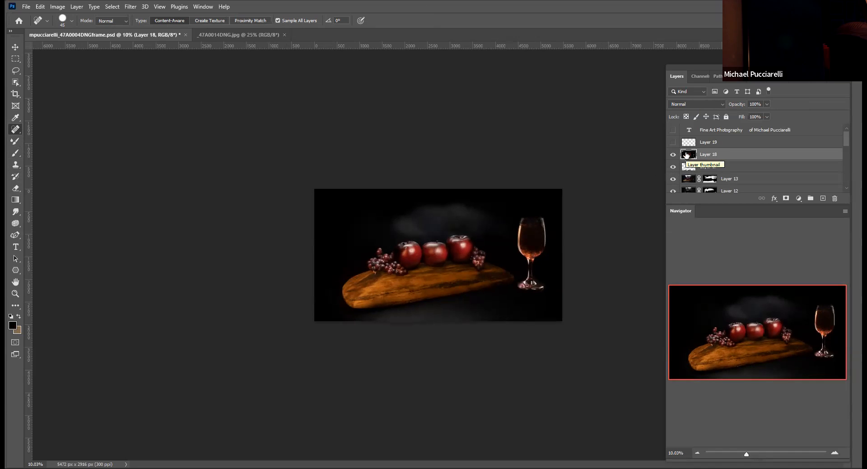
ctrl+click(686, 155)
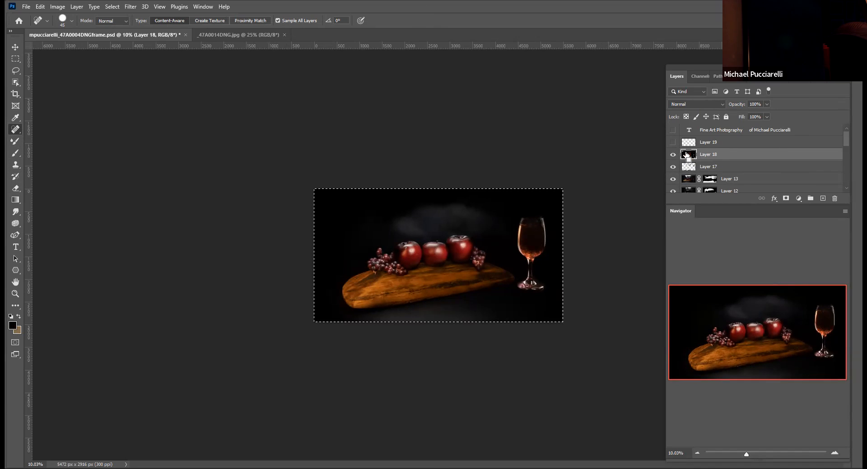
key(ctrl+t)
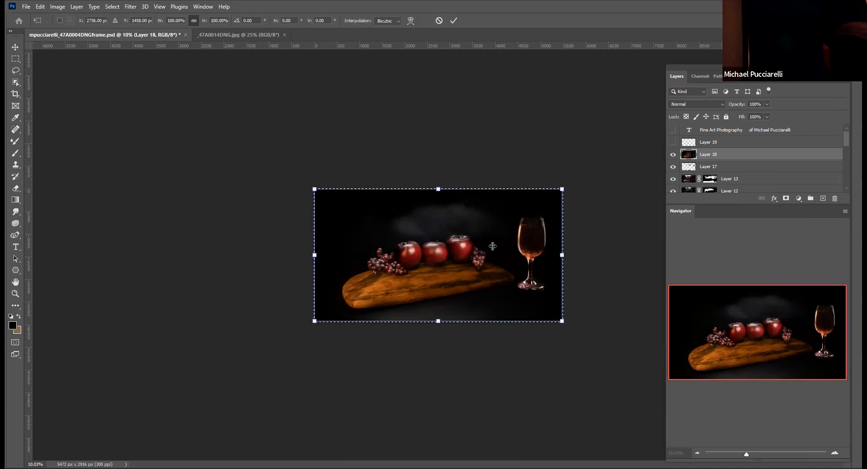
key(ctrl+;)
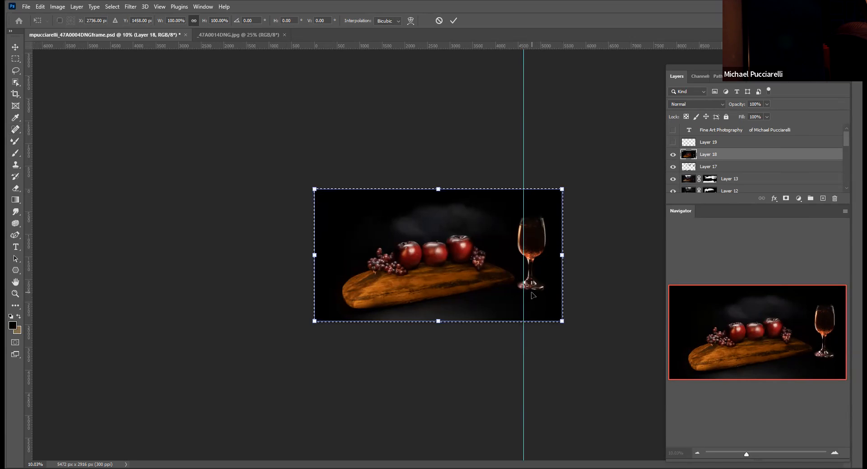
Leave the transform with the layer unaltered, drop the selection, and clear the guide from the canvas.
key(Return)
key(j)
key(ctrl+d)
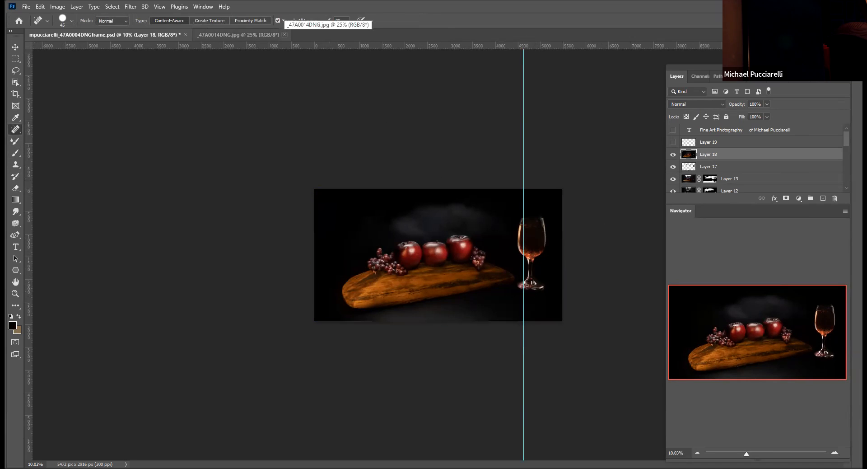
click(159, 7)
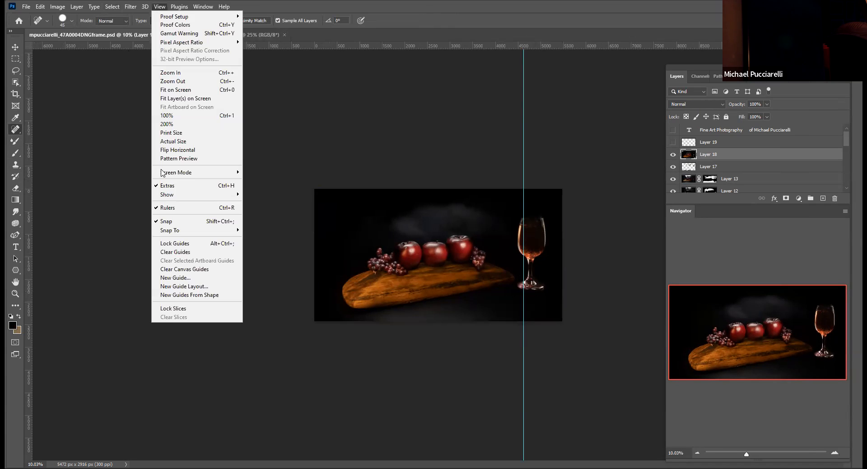
click(185, 253)
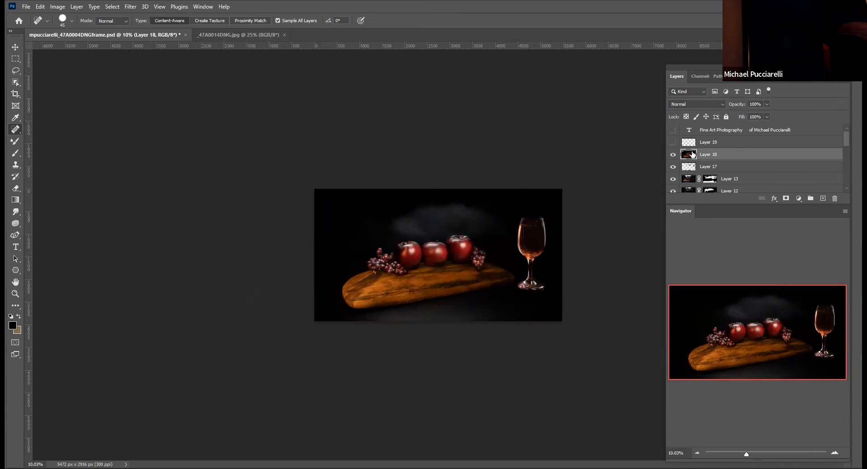
Show Layer 19 and the signature text layer above it.
click(673, 142)
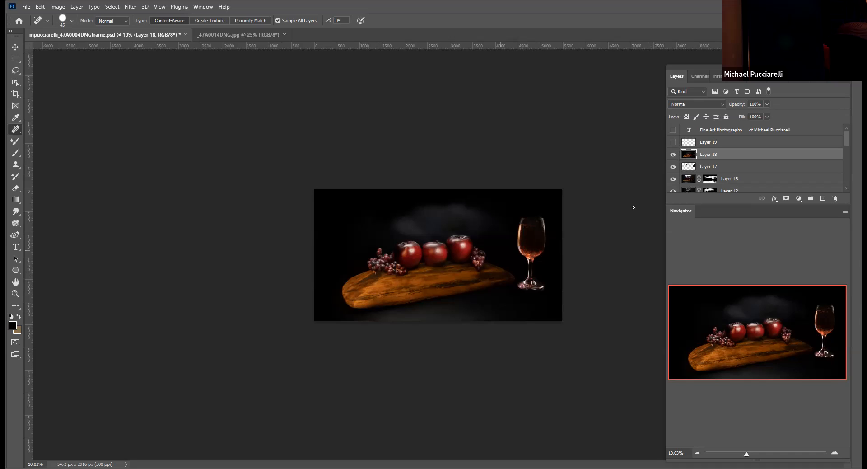
click(673, 142)
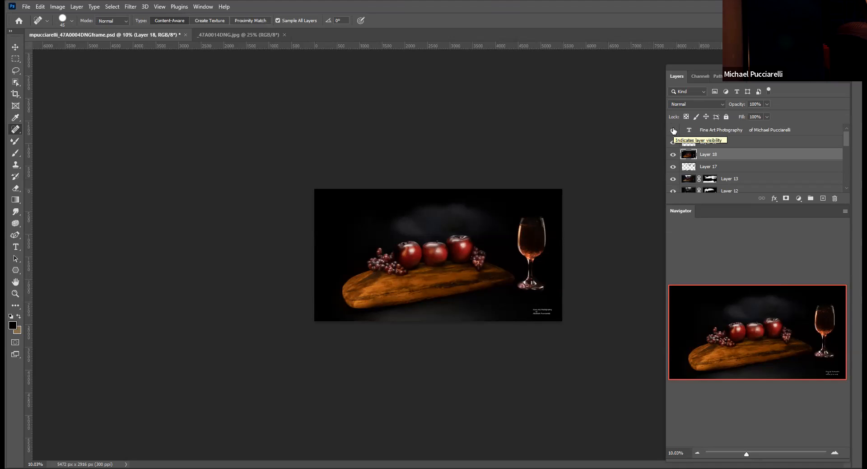
click(673, 131)
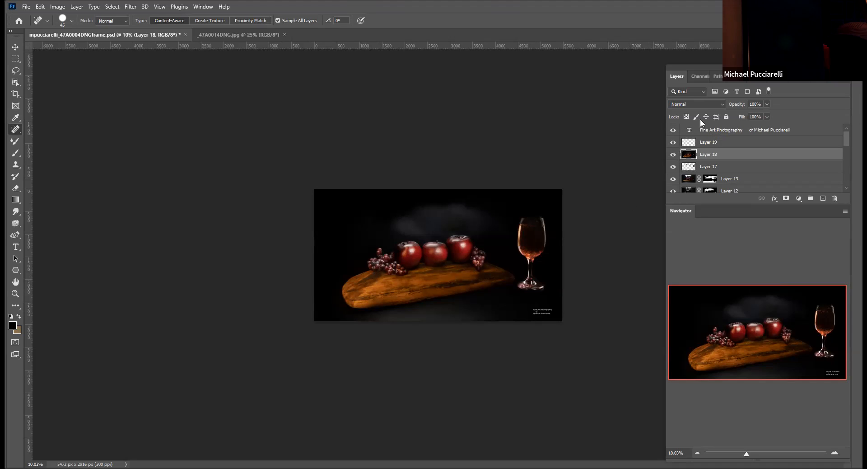
Play the MFPwhiteSIG action to add another white signature text layer, and expand the action's recorded steps.
click(762, 81)
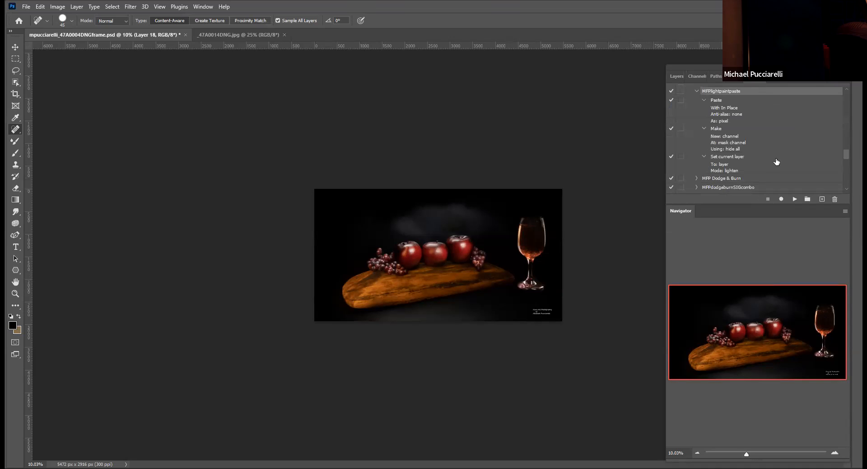
scroll(776, 161, up, 2)
scroll(776, 162, up, 2)
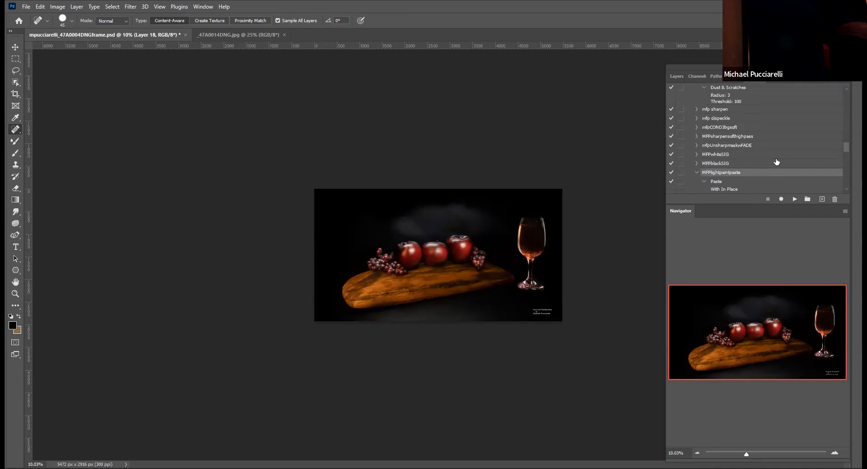
scroll(776, 161, up, 4)
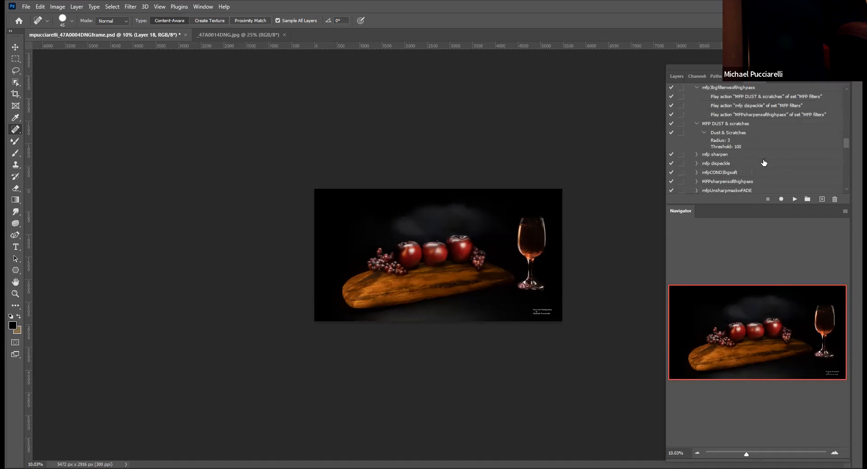
scroll(763, 162, down, 4)
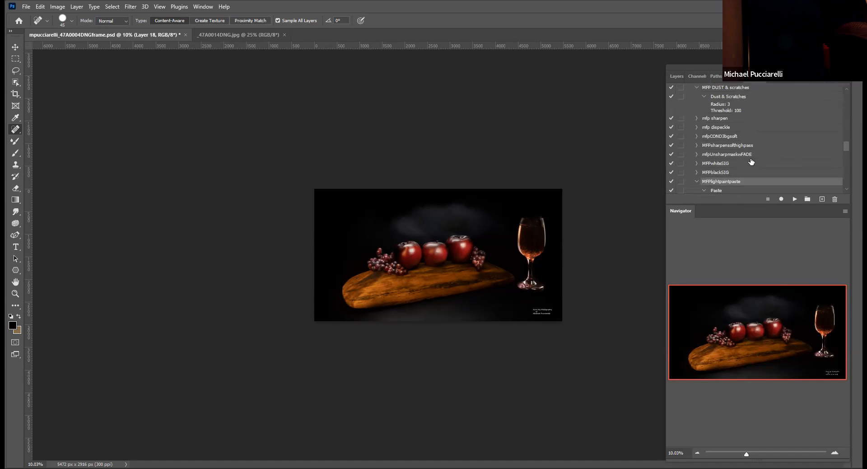
click(722, 163)
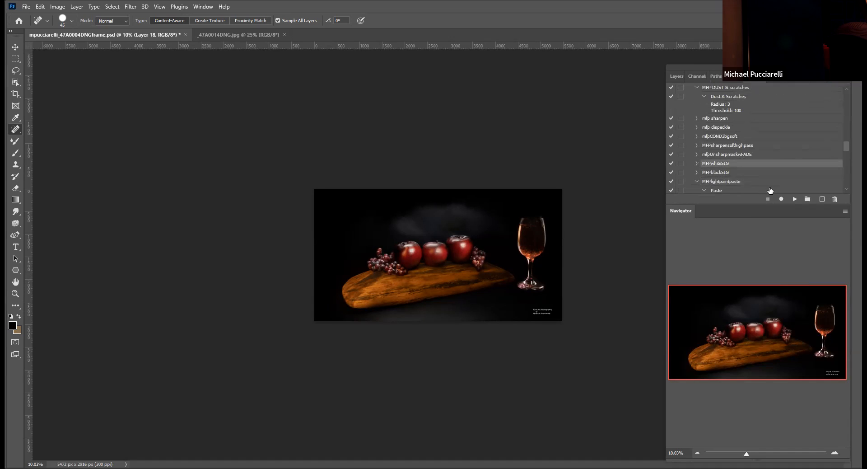
click(789, 199)
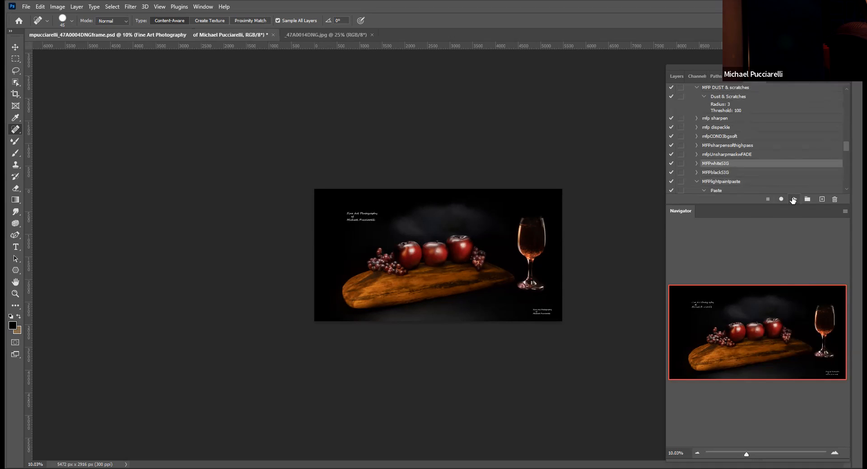
click(696, 164)
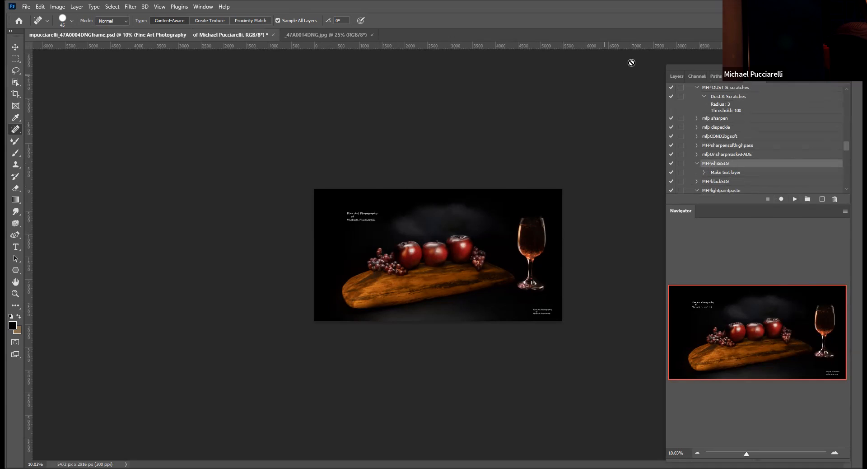
click(671, 78)
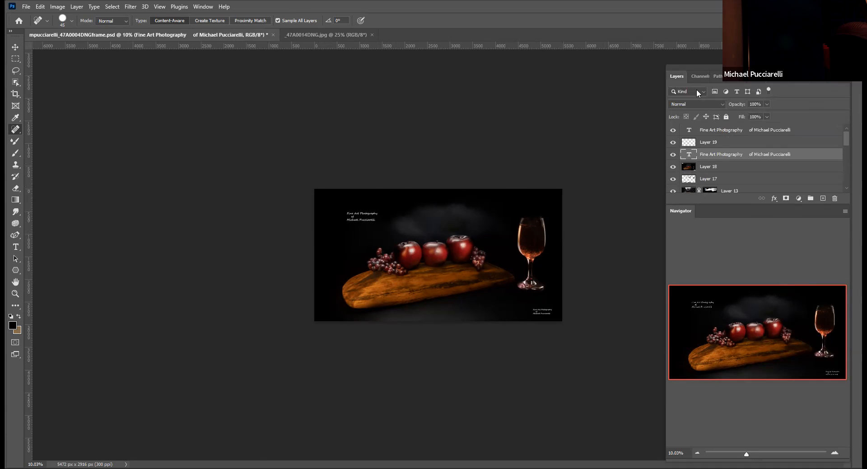
click(696, 131)
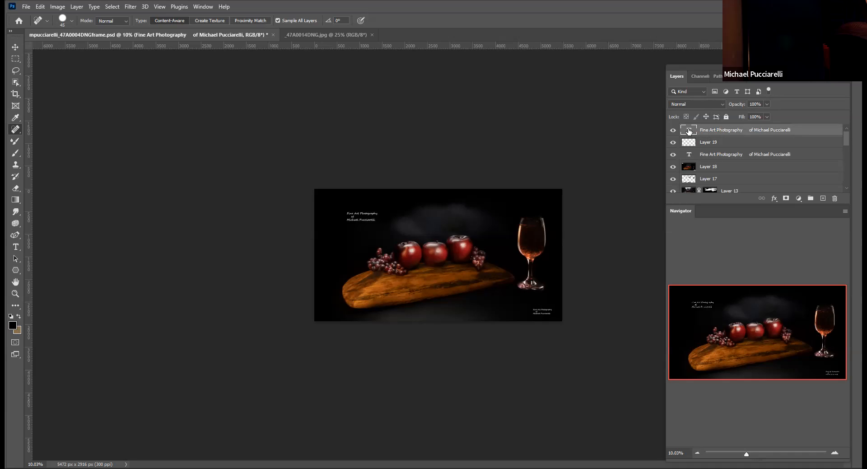
click(835, 199)
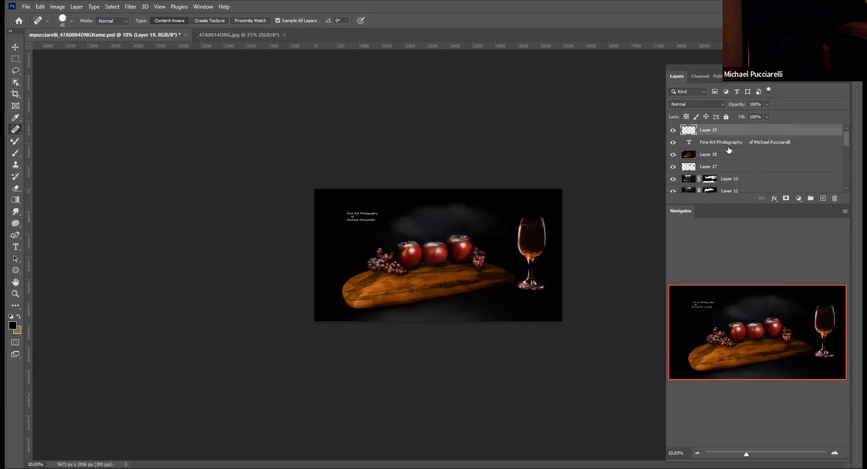
key(ctrl+z)
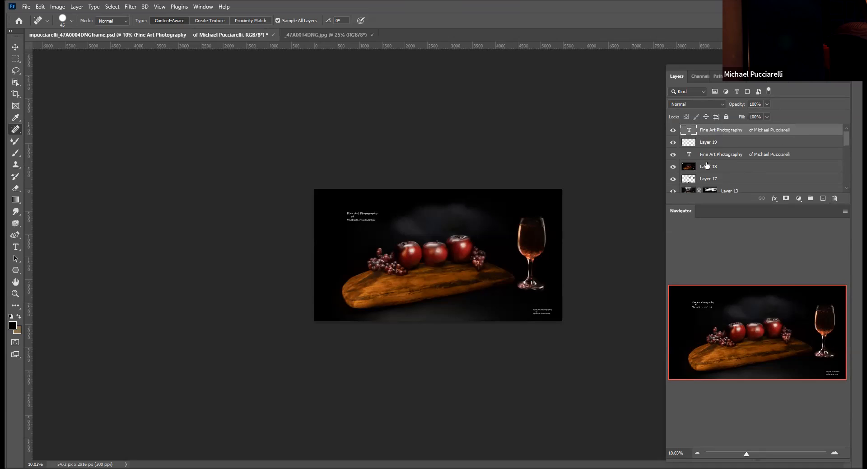
Delete the duplicate signature text layer between Layer 19 and Layer 18.
scroll(707, 155, down, 1)
scroll(706, 154, up, 1)
click(672, 155)
click(672, 155)
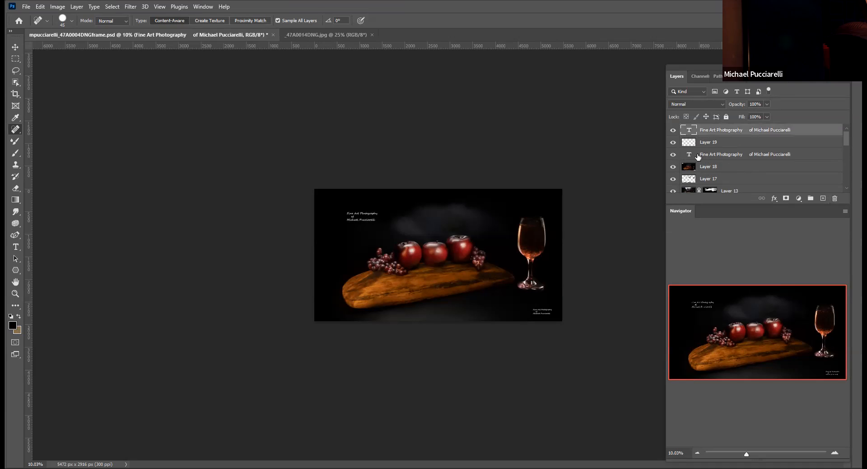
click(698, 156)
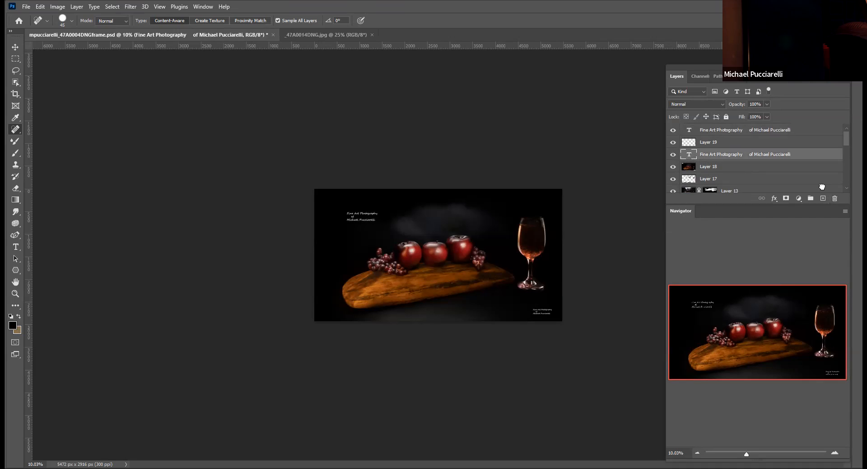
drag(839, 202, 834, 198)
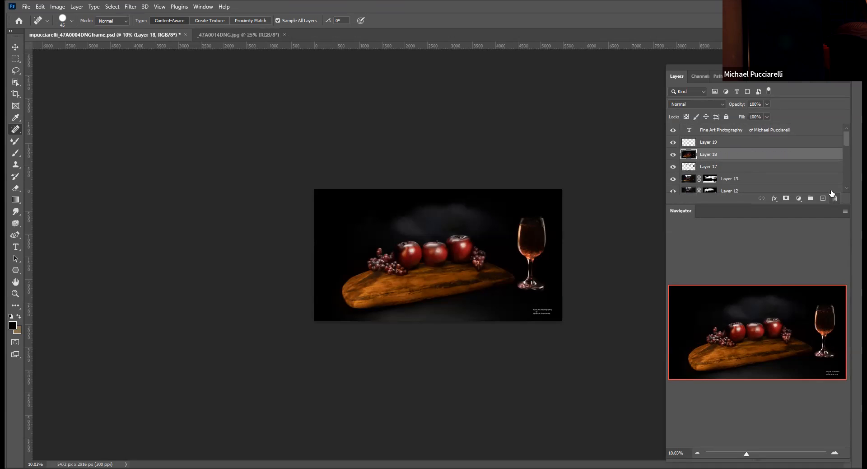
Find and select the mfp3bgfilterwsofthighpass action to review the filter actions it plays.
click(760, 81)
scroll(739, 136, up, 3)
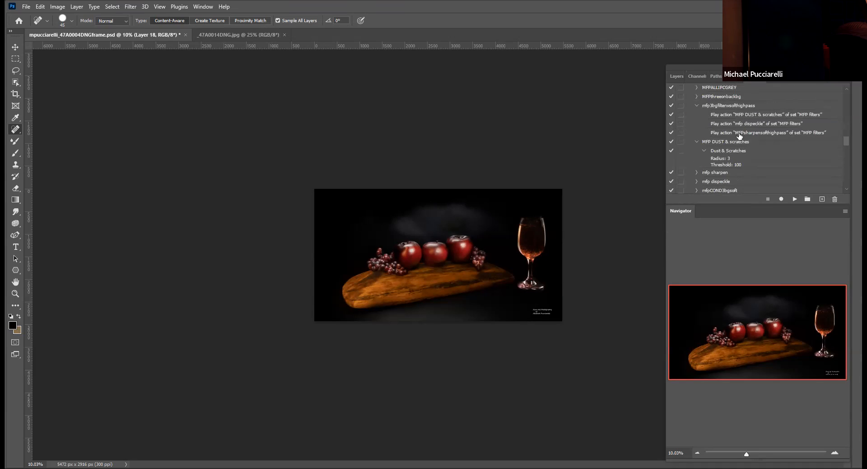
scroll(739, 135, up, 1)
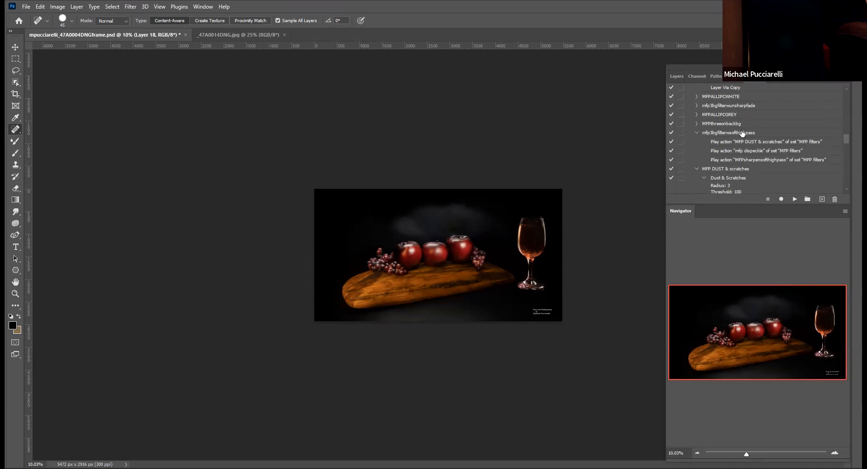
click(742, 133)
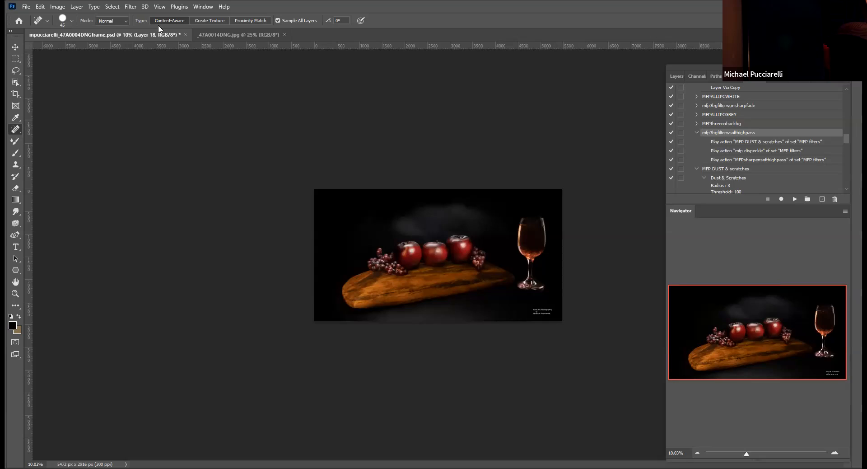
Look at the Dust & Scratches filter settings for Layer 18 and cancel without applying them.
click(130, 7)
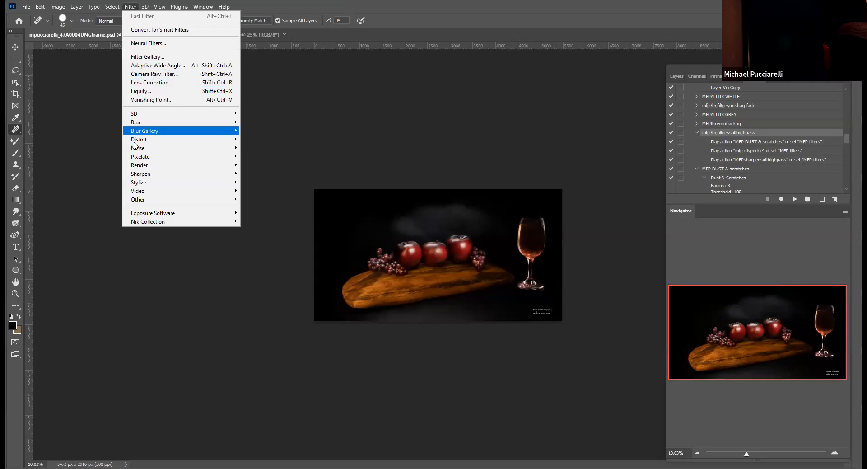
mouse_move(138, 149)
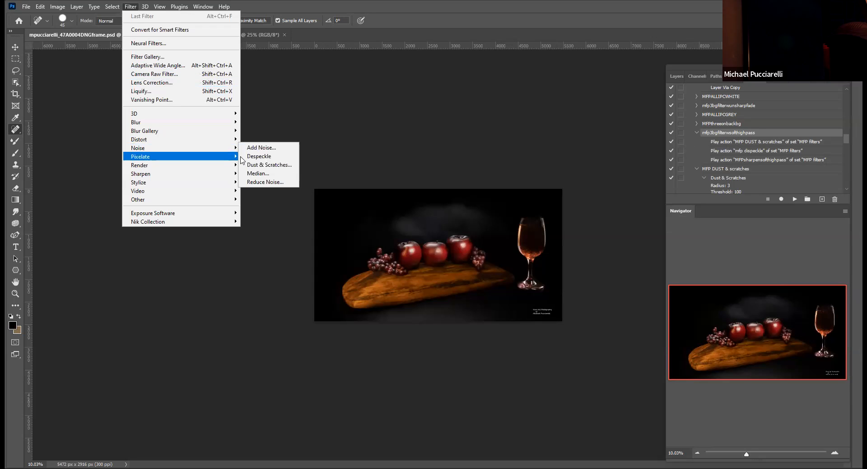
click(263, 165)
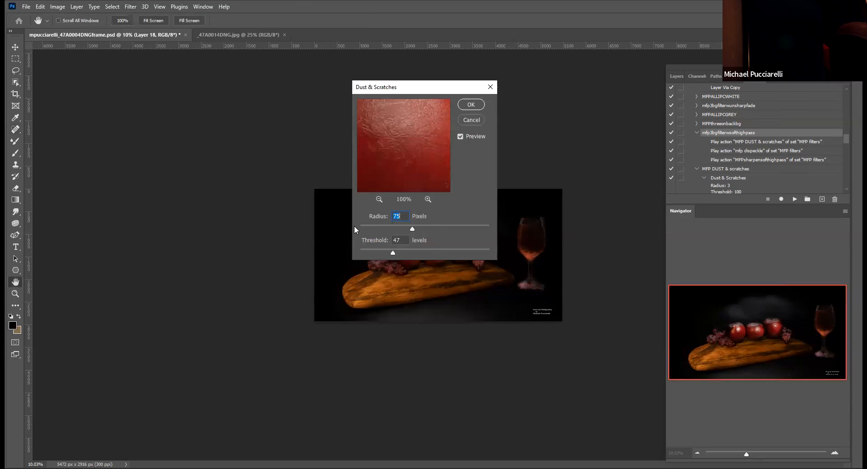
click(471, 121)
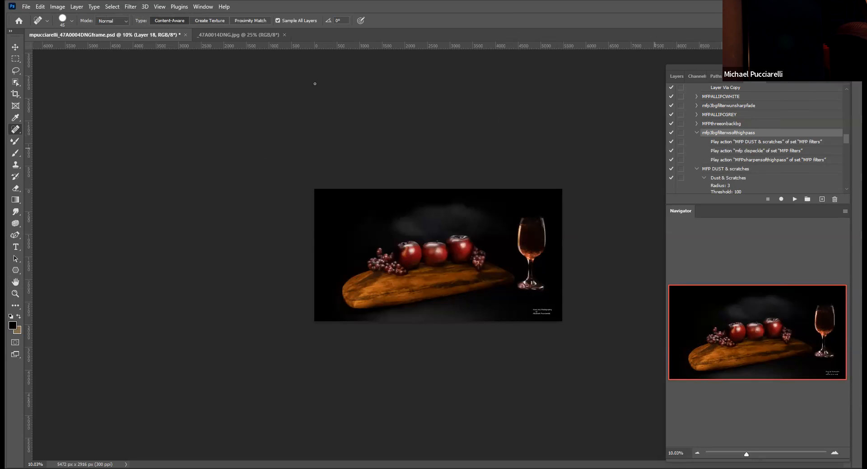
Look at the High Pass filter settings and preview for Layer 18, and cancel the filter.
click(131, 6)
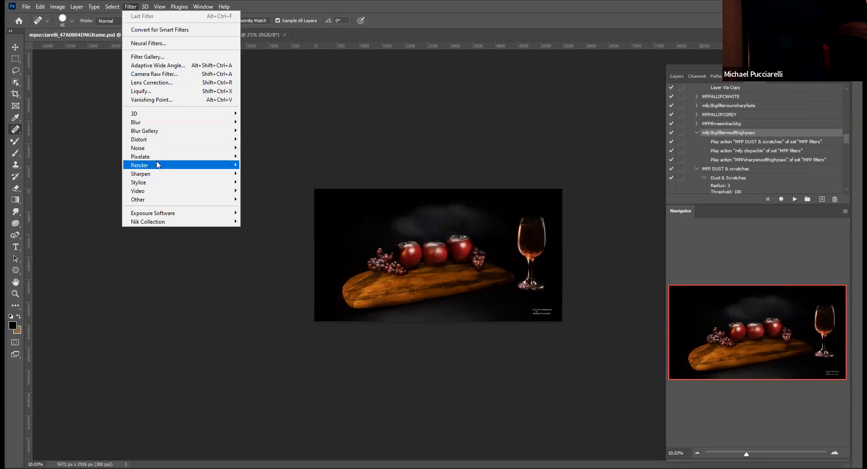
mouse_move(154, 148)
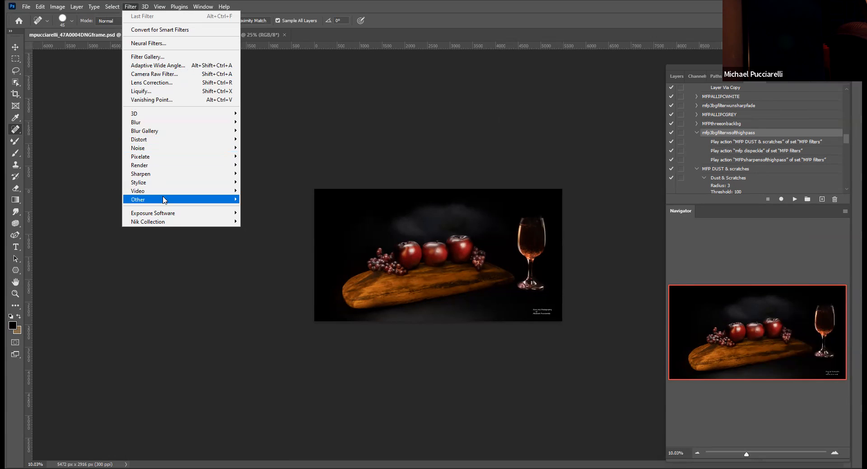
mouse_move(163, 199)
click(260, 207)
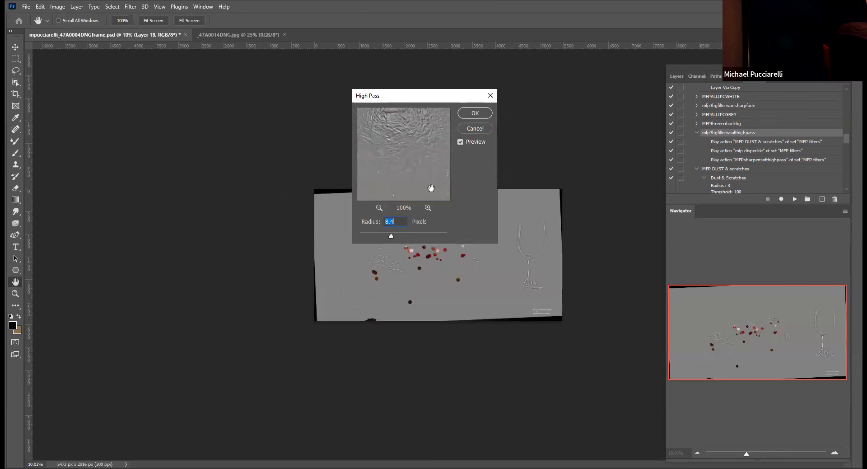
click(480, 129)
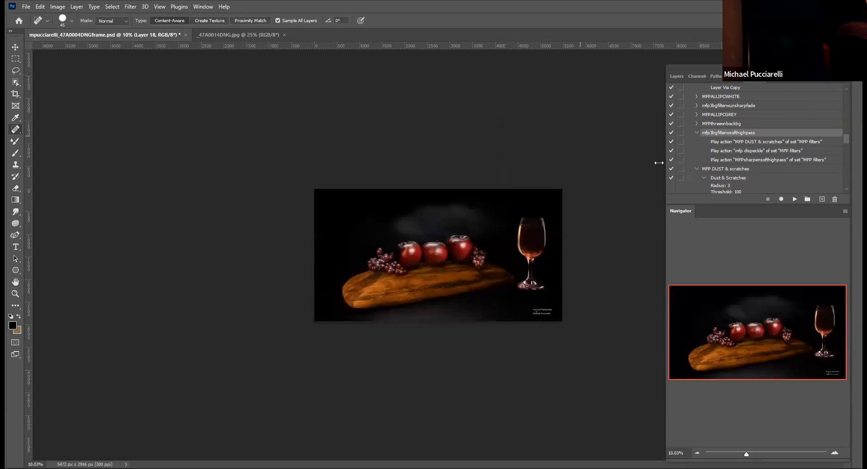
Expand the mfp3bgfilterwunsharpfade action and select its mfp dispeckle playback step to review the filters it runs.
scroll(742, 193, up, 2)
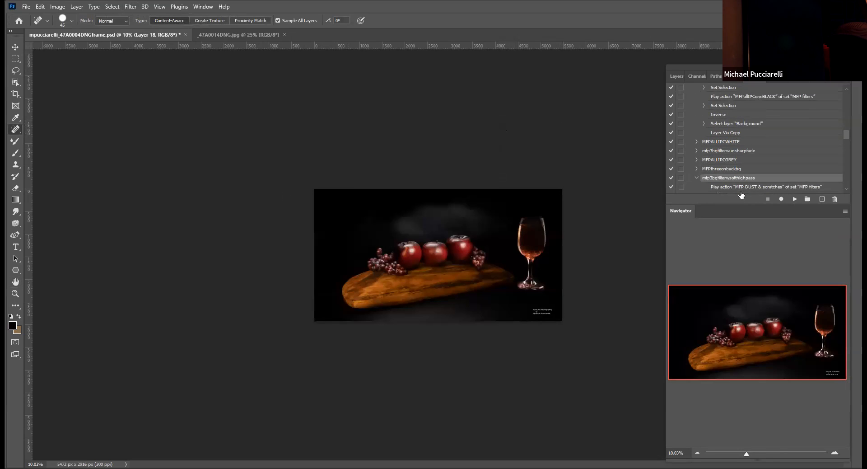
click(697, 150)
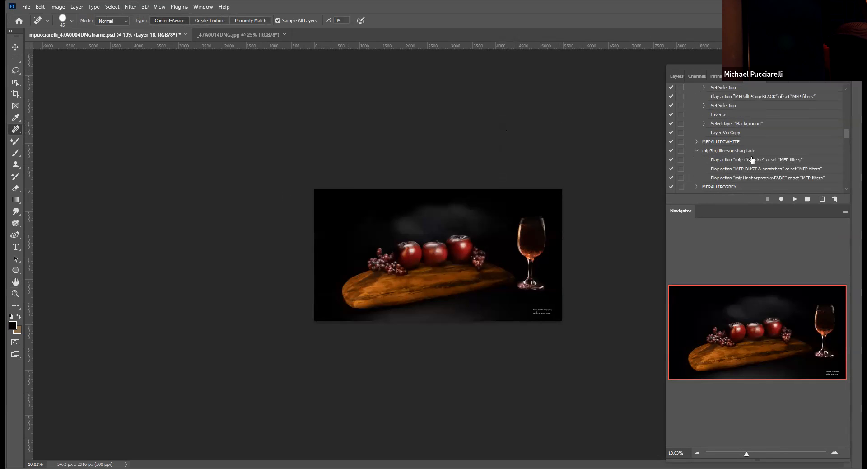
click(754, 160)
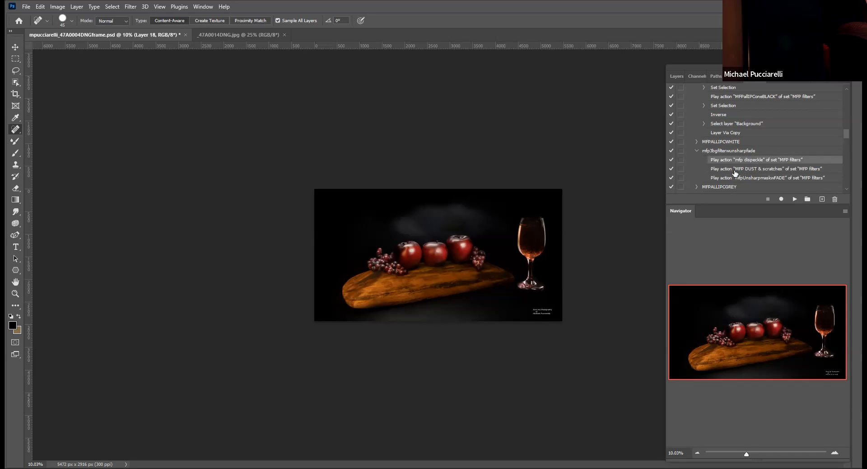
Apply Unsharp Mask to Layer 18 with amount 109%, radius 1.0 pixels and threshold 7 levels.
click(676, 76)
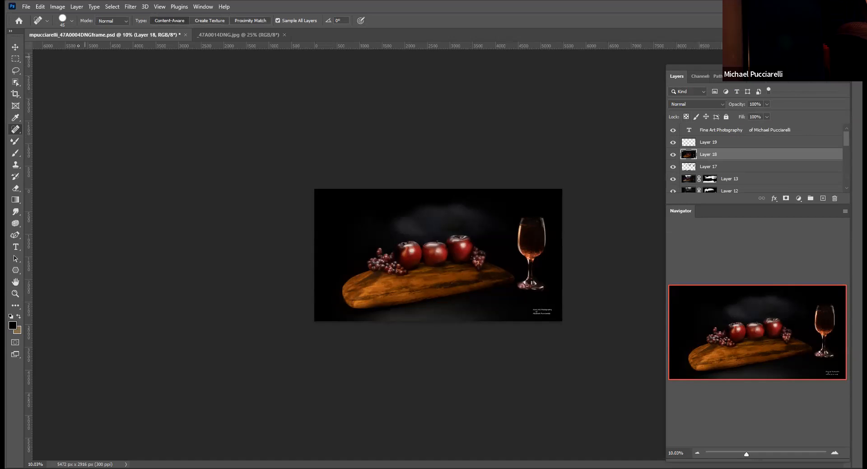
click(130, 7)
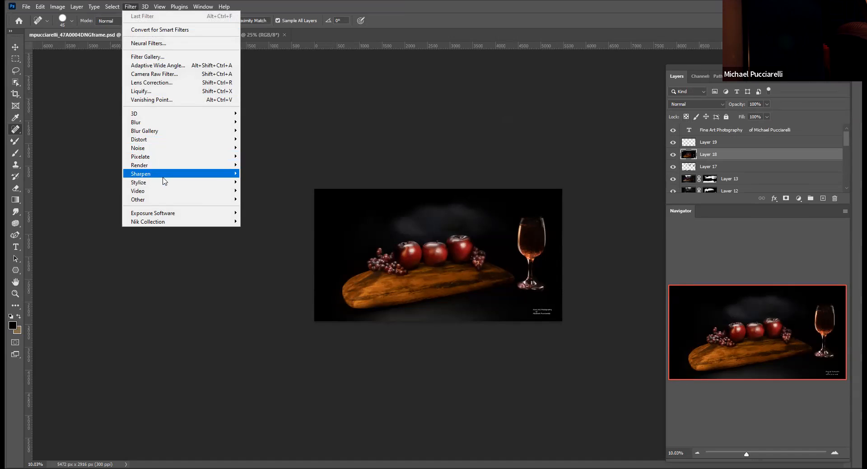
mouse_move(166, 175)
click(265, 216)
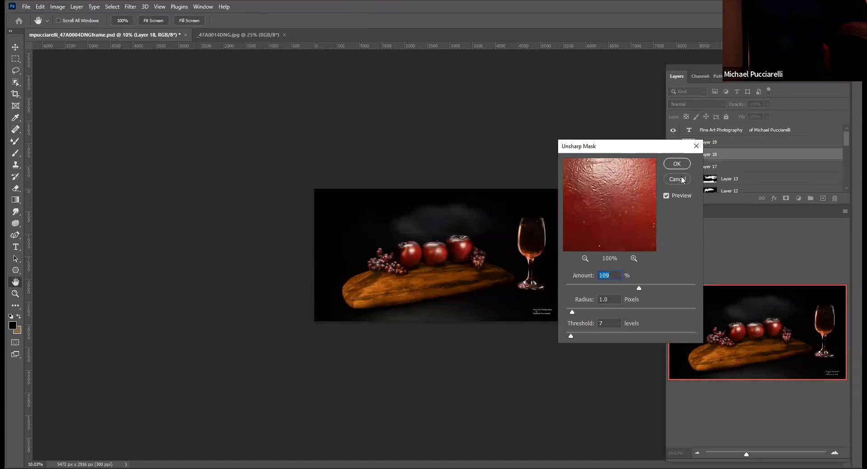
click(680, 165)
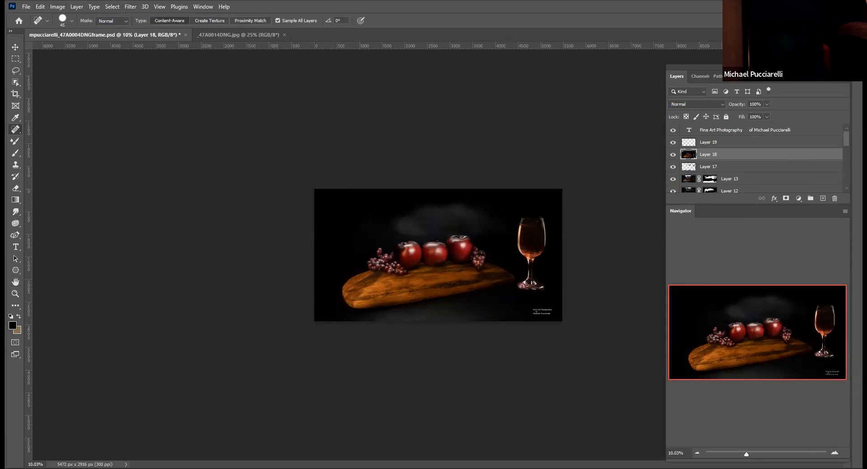
Fade the Unsharp Mask on Layer 18 at 100% opacity in Luminosity mode.
click(39, 7)
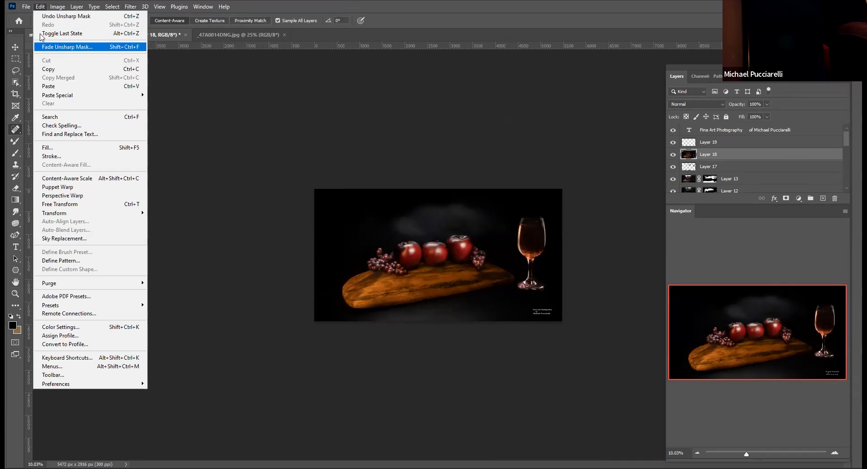
click(63, 46)
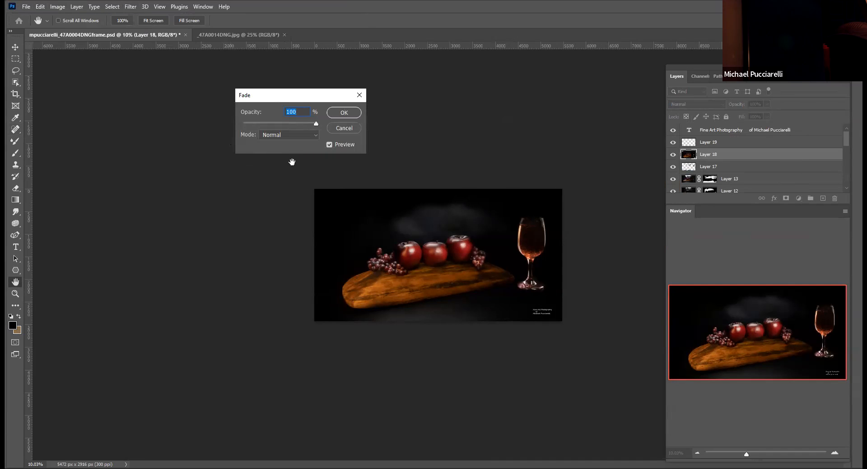
click(316, 137)
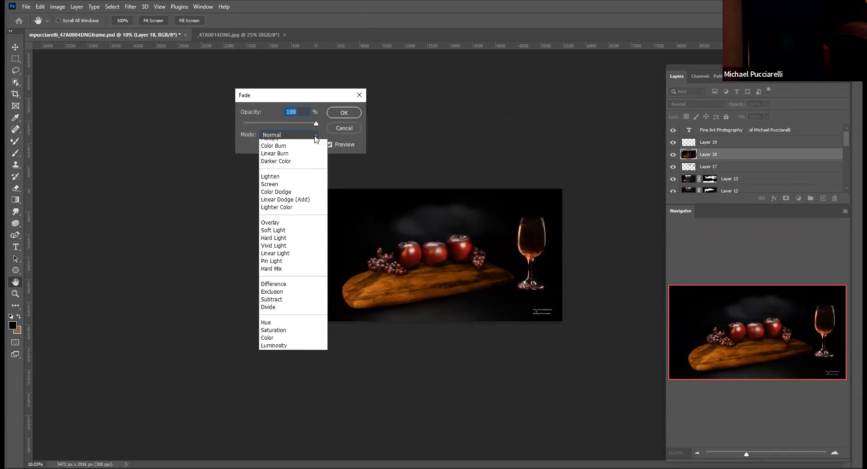
click(275, 382)
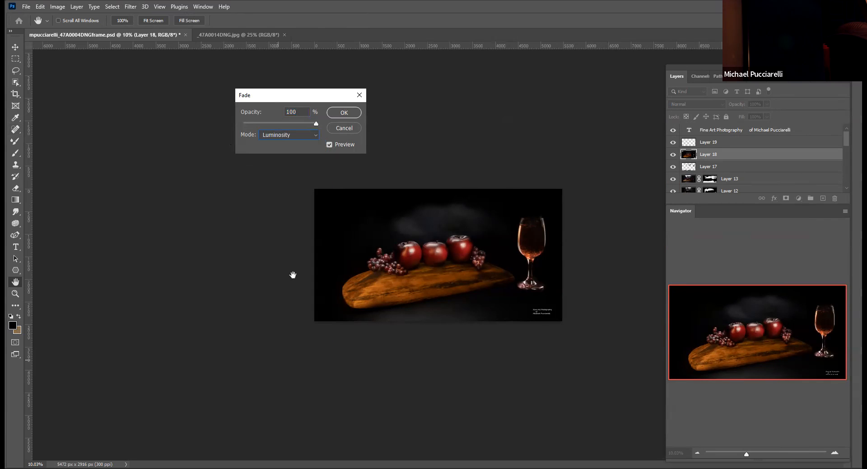
click(344, 113)
key(j)
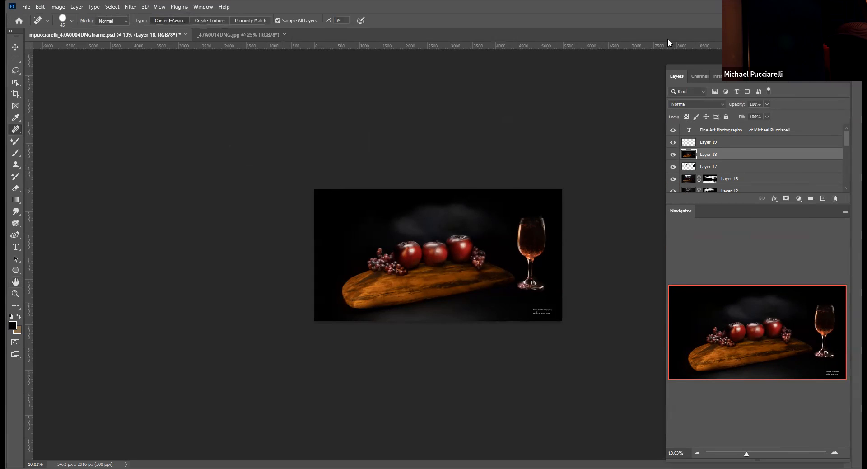
Return to the mfp3bgfilterwunsharpfade action and select its mfpUnsharpmaskwFADE playback step.
click(754, 80)
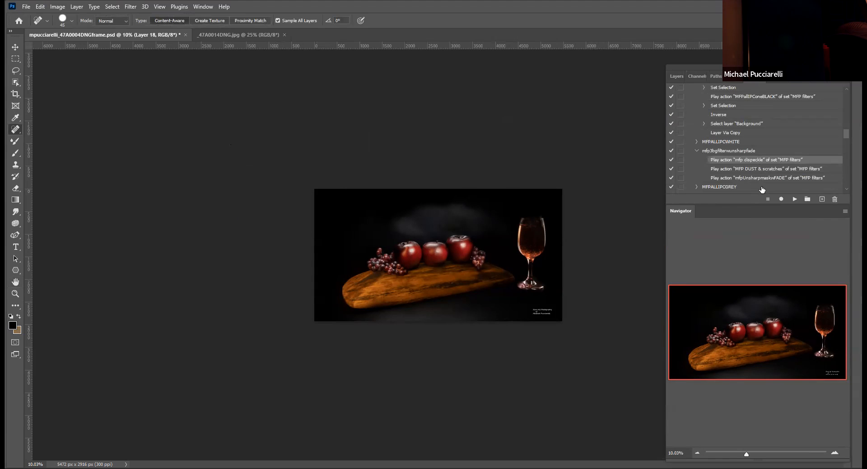
scroll(745, 145, down, 1)
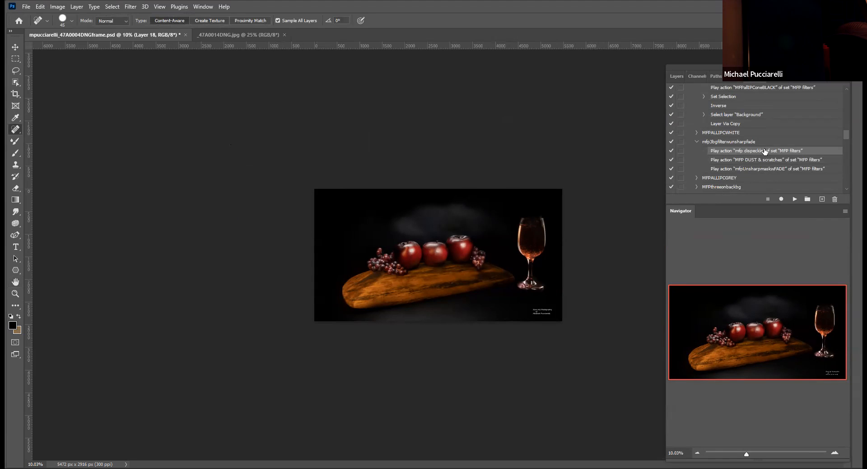
scroll(756, 145, up, 2)
scroll(752, 144, down, 4)
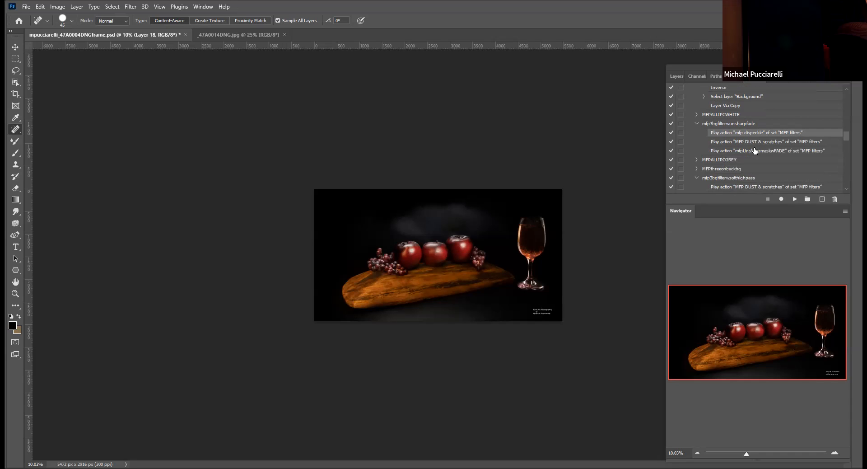
click(723, 152)
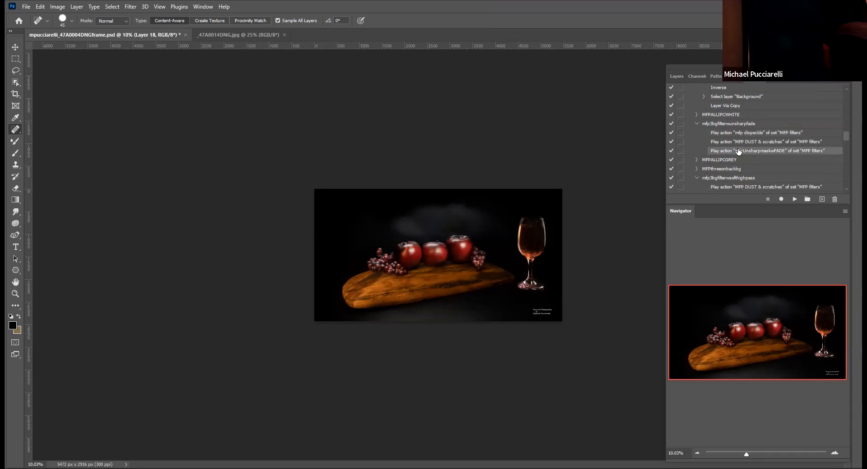
Look through the MFP filters action set and expand the mfpUnsharpmaskwFADE action to examine its recorded filter steps.
scroll(738, 152, up, 5)
scroll(732, 141, up, 5)
scroll(731, 141, up, 5)
scroll(728, 137, down, 5)
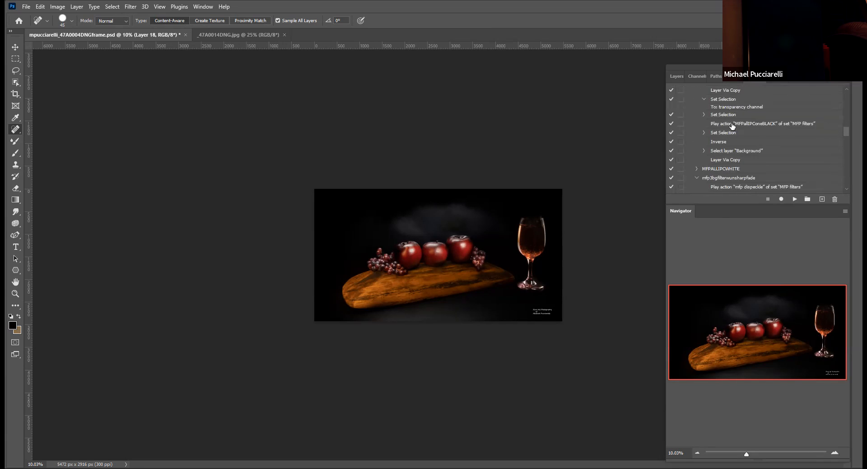
scroll(726, 125, down, 3)
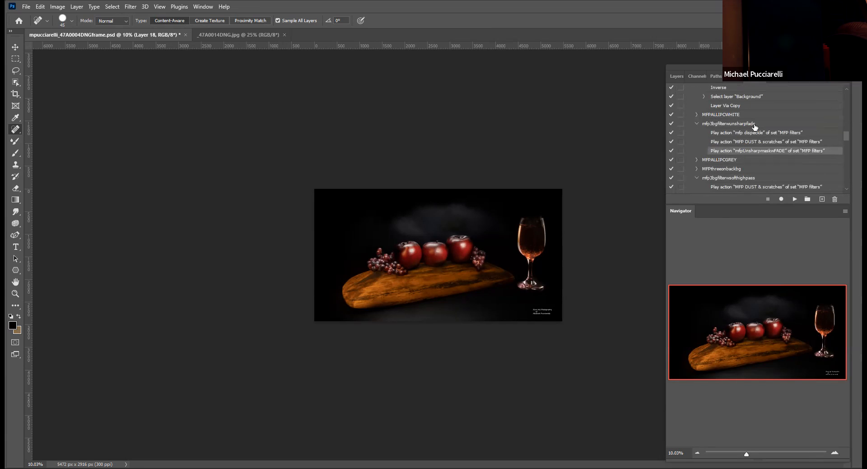
scroll(752, 122, down, 2)
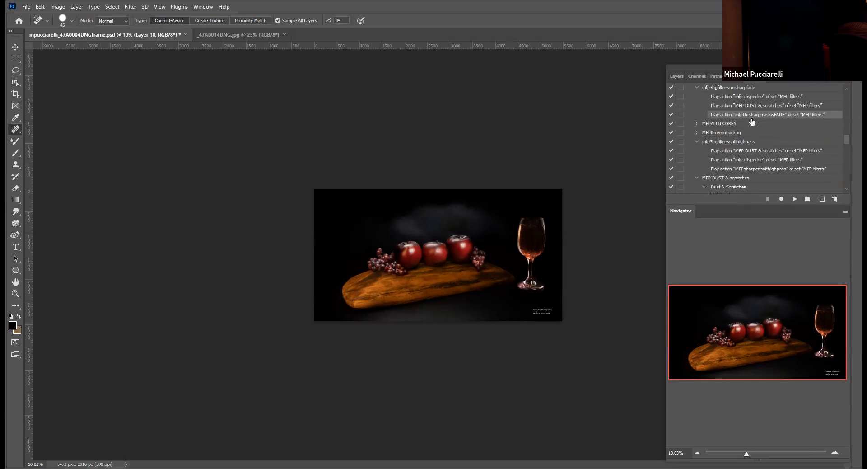
scroll(745, 124, down, 3)
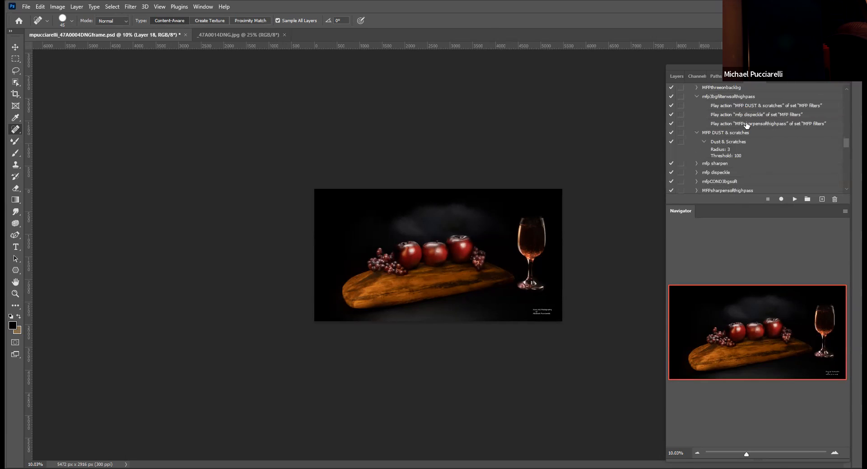
scroll(747, 143, down, 3)
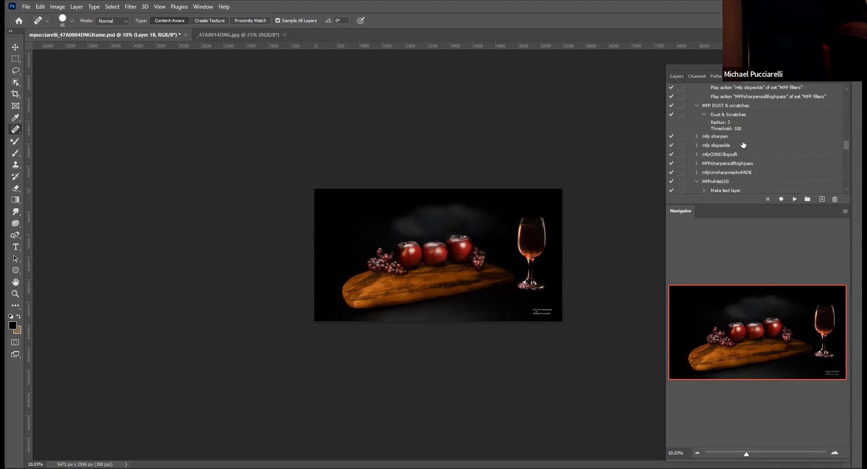
scroll(746, 147, down, 1)
click(696, 145)
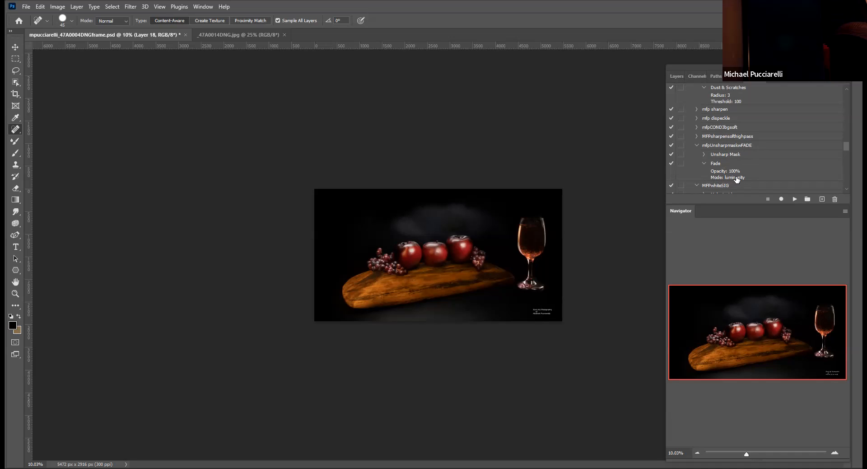
Look through the layer stack from the signature text layer down to the Background.
click(675, 76)
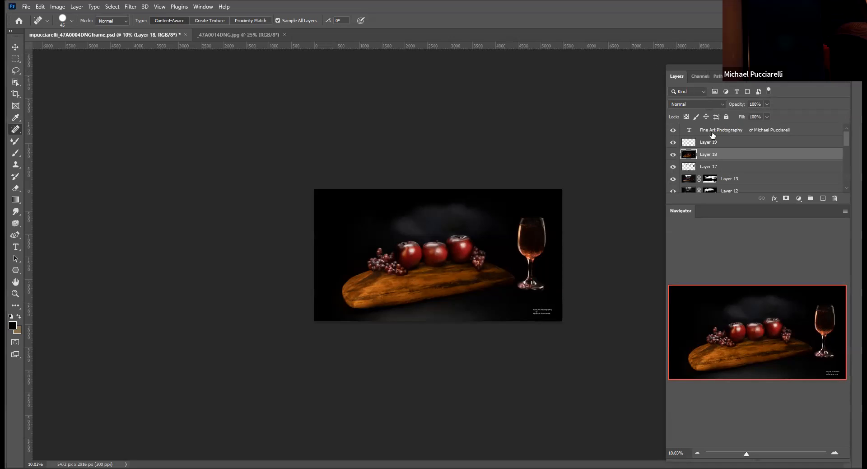
scroll(719, 143, down, 2)
scroll(719, 144, down, 2)
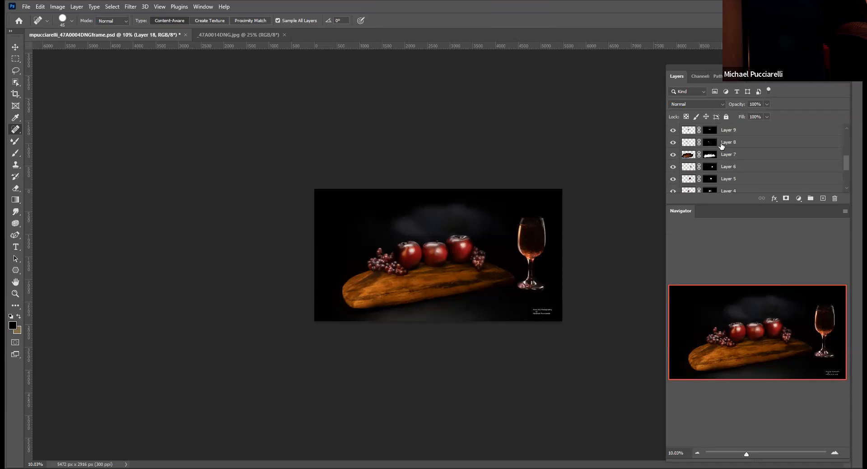
scroll(722, 153, down, 2)
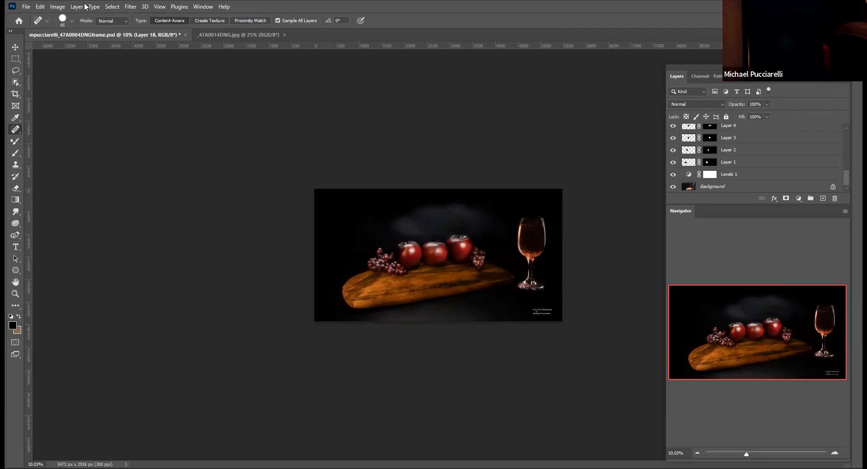
Look at the quick JPG export's save dialog for the composite and cancel without saving.
click(26, 7)
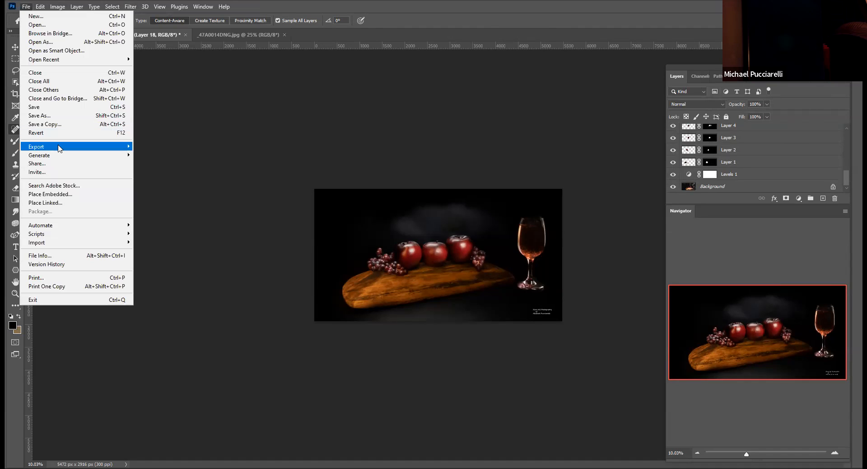
mouse_move(59, 148)
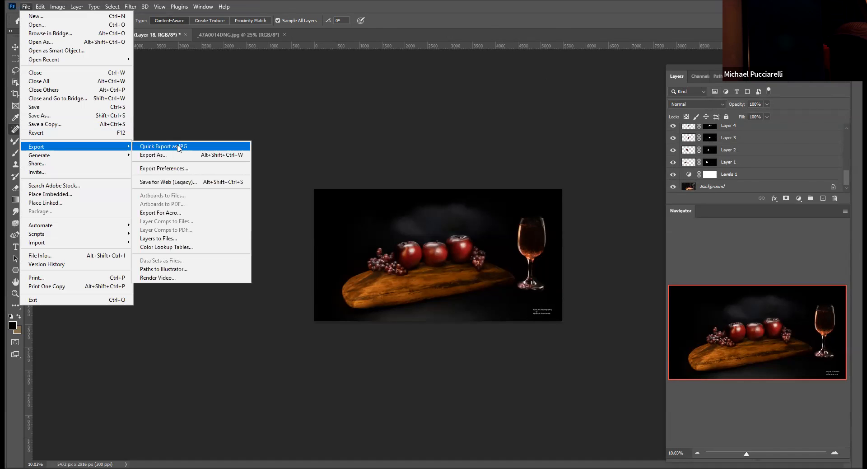
click(177, 144)
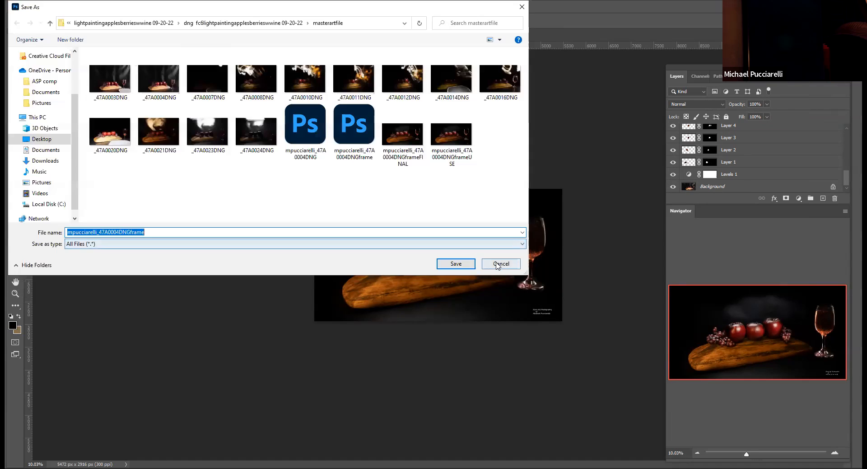
click(495, 262)
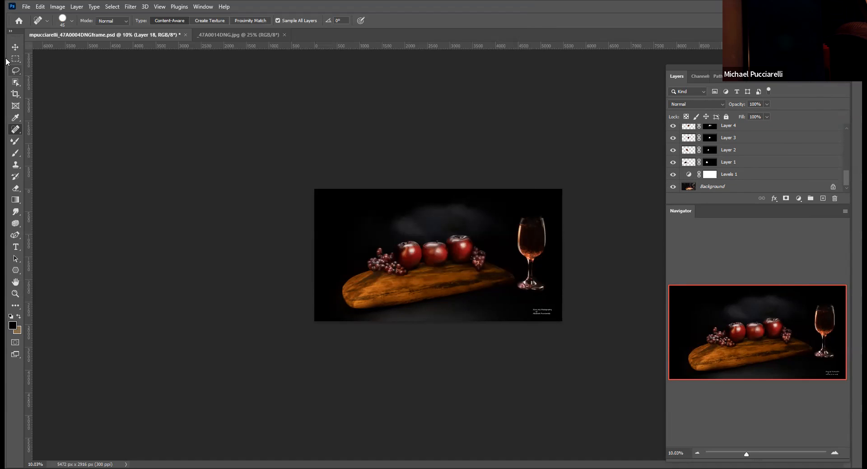
Look at the export preferences for quick export format, quality, metadata and color space, and cancel without changes.
click(26, 6)
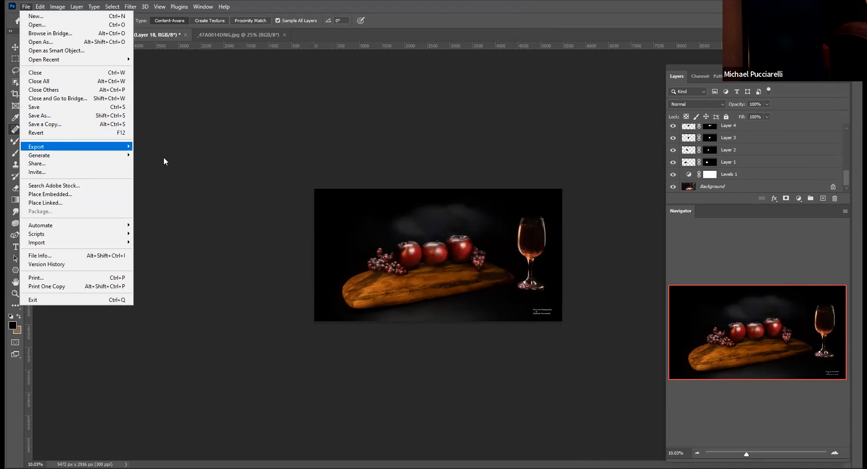
mouse_move(77, 146)
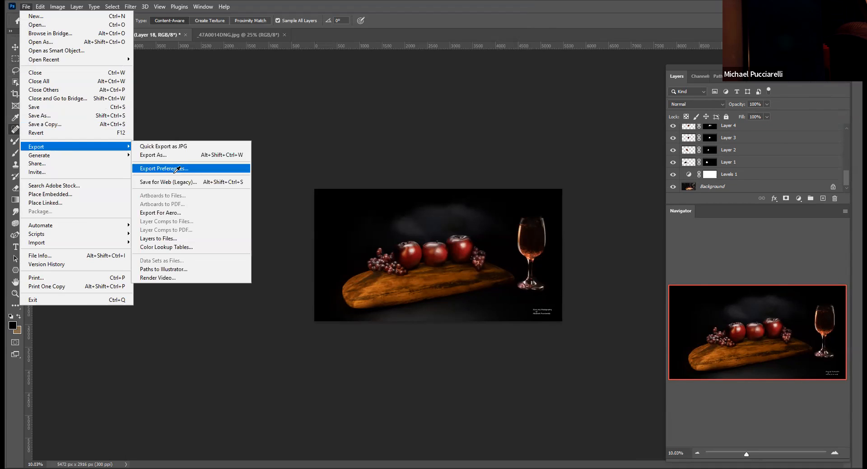
click(176, 169)
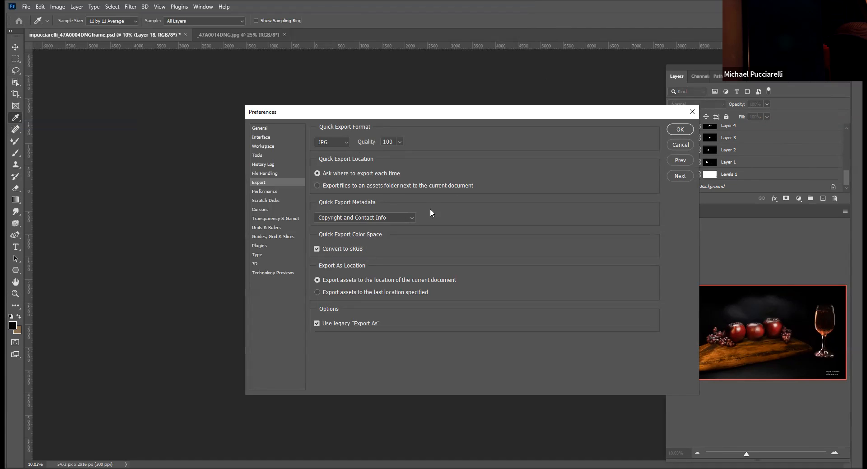
click(679, 145)
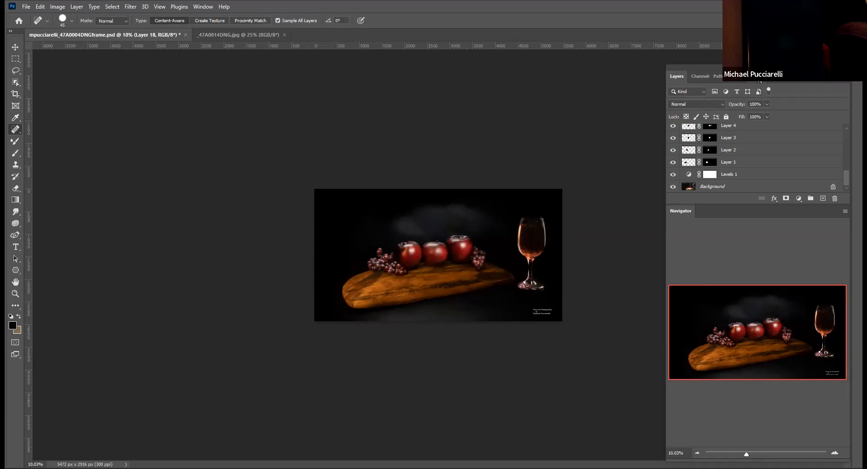
Look through the remaining MFP filters actions down to MFP auto IMAGE correct.
click(759, 79)
scroll(739, 110, down, 6)
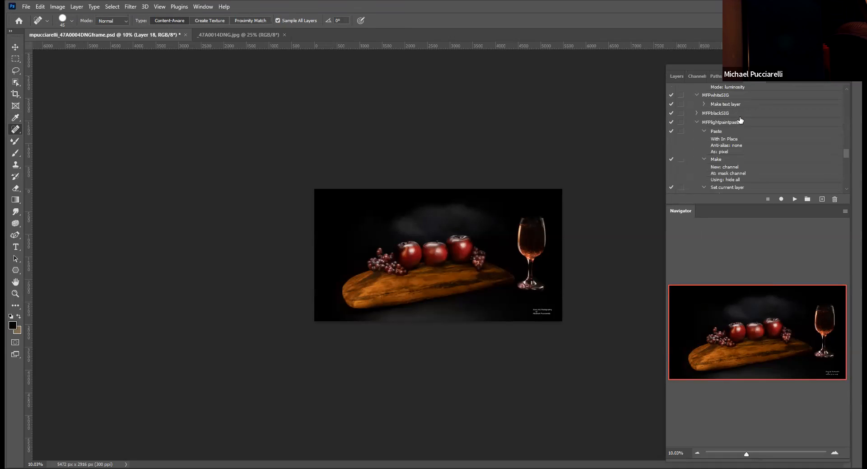
scroll(743, 117, down, 3)
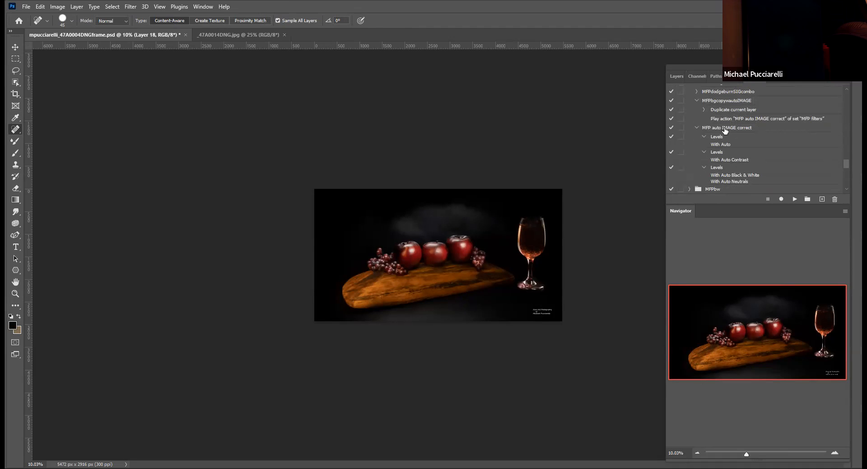
Run the MFPsave action from the MFPcommand set to look at its save prompt, and dismiss it without saving.
scroll(725, 128, down, 2)
scroll(723, 128, down, 3)
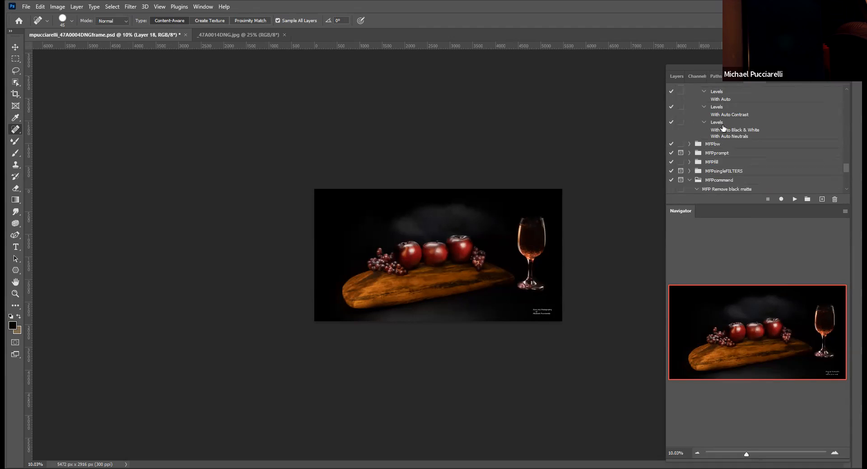
scroll(724, 127, down, 3)
scroll(724, 124, down, 2)
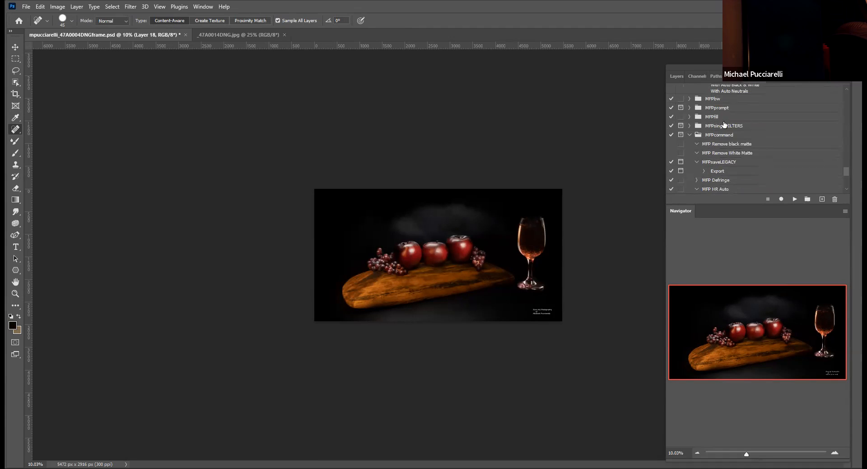
scroll(724, 126, down, 8)
scroll(722, 127, down, 5)
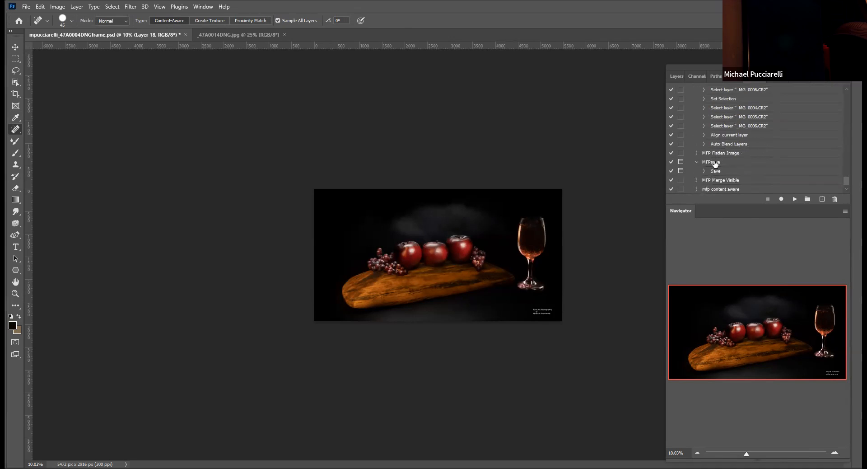
click(714, 162)
click(793, 199)
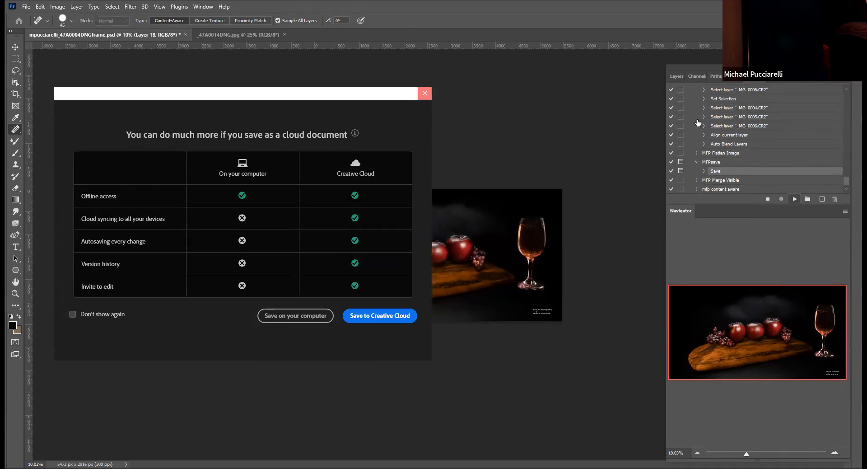
Run the MFPsaveLEGACY action to look at the Save for Web JPEG options, and cancel without saving.
scroll(715, 152, up, 3)
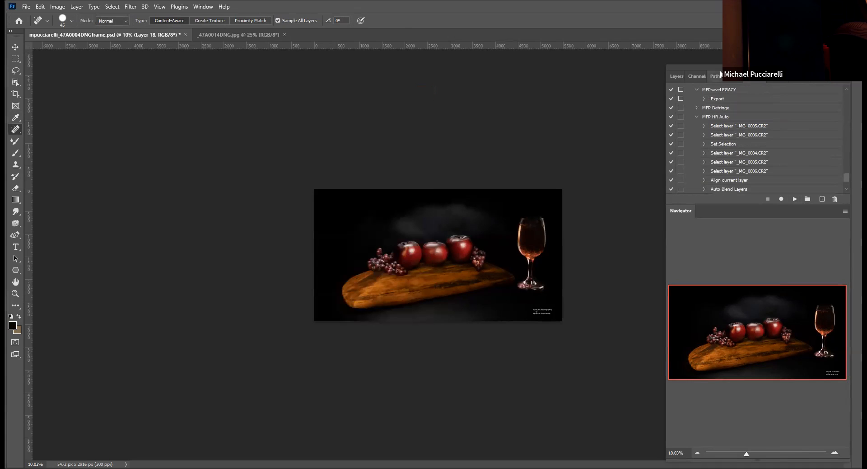
click(727, 93)
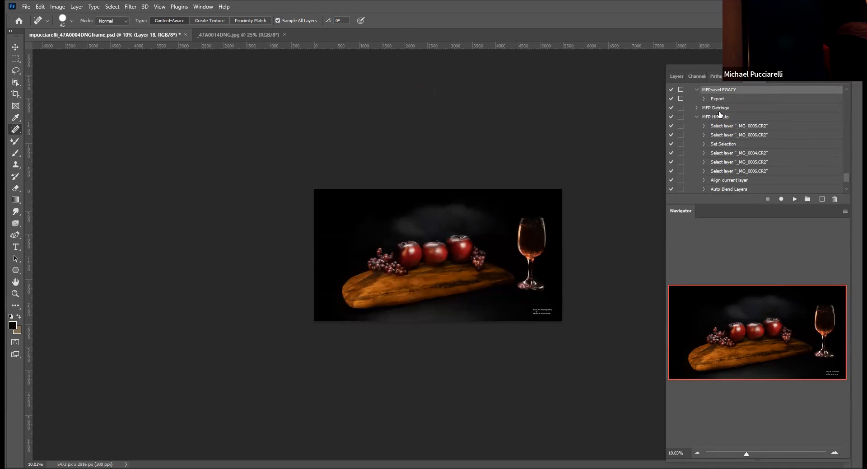
click(794, 199)
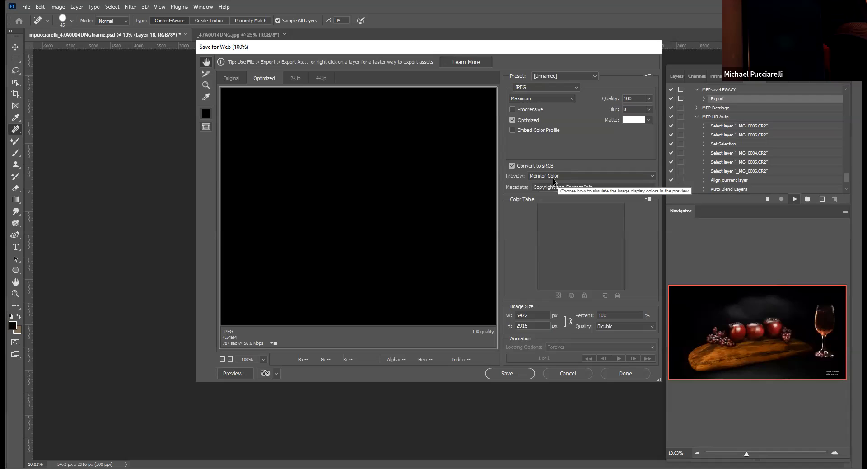
click(567, 373)
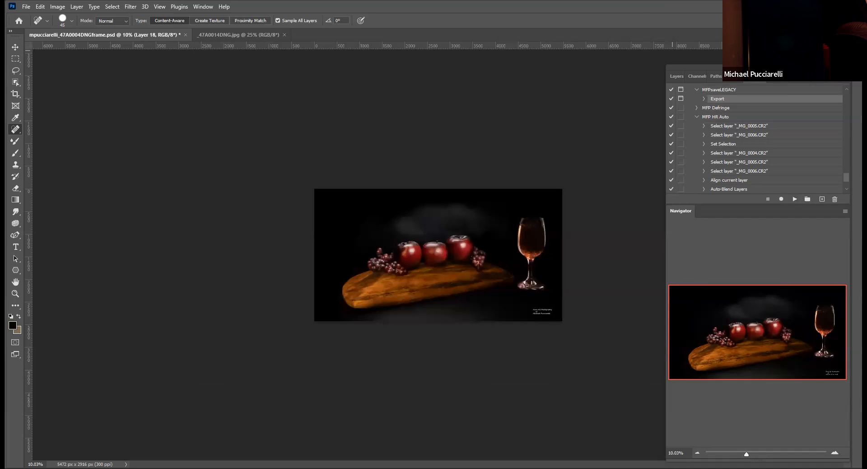
Select the composite's Background layer, look at the source photo _47A0014DNG.jpg, and return to the composite.
click(673, 77)
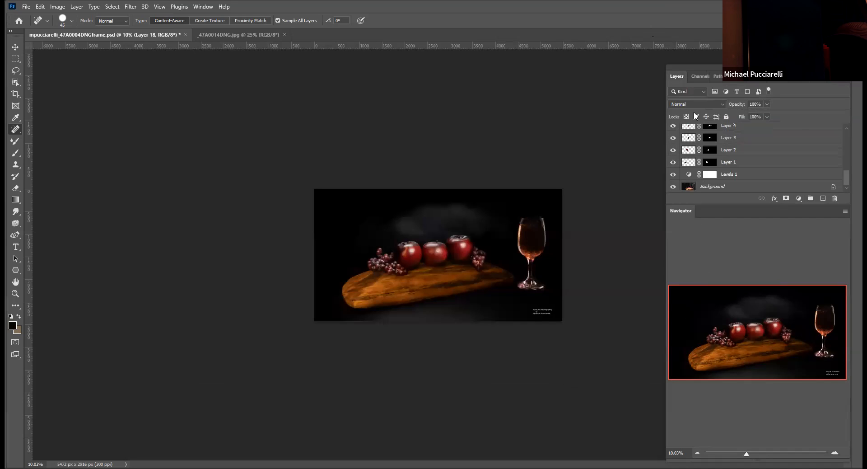
click(728, 188)
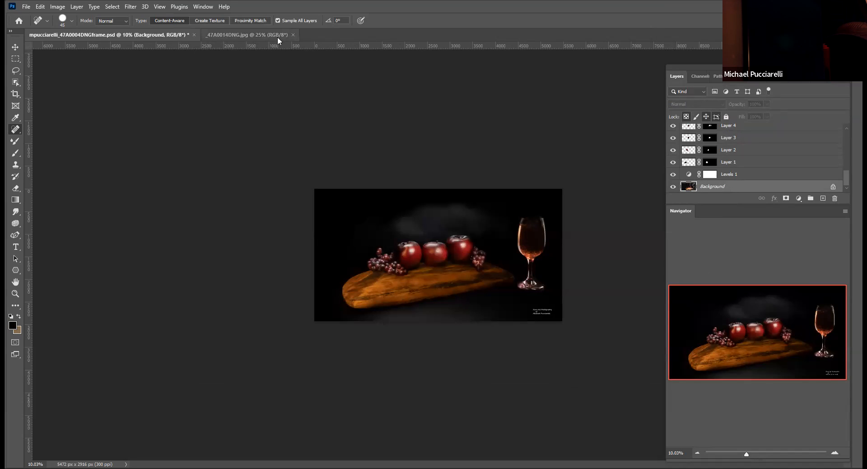
click(256, 37)
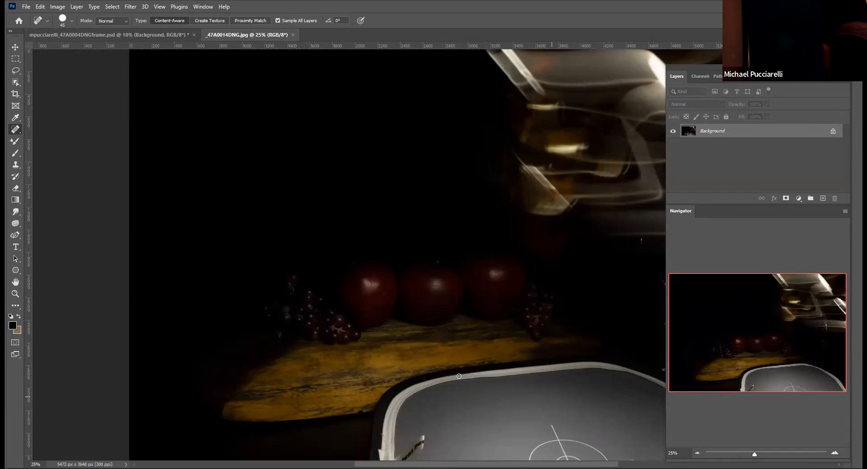
click(153, 32)
Hide the signature text layer and Layers 19, 18, 17, 13 and 12 of the composite.
scroll(788, 170, up, 8)
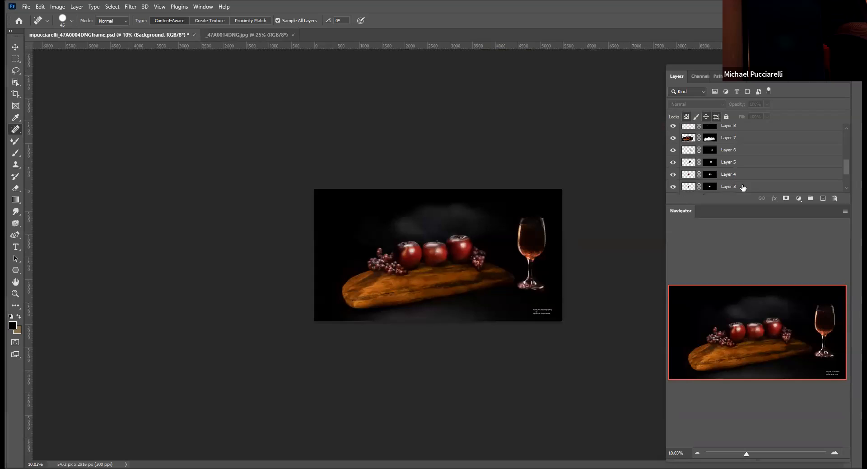
drag(673, 130, 672, 168)
click(673, 168)
click(672, 178)
scroll(675, 177, down, 2)
click(672, 166)
scroll(673, 166, down, 2)
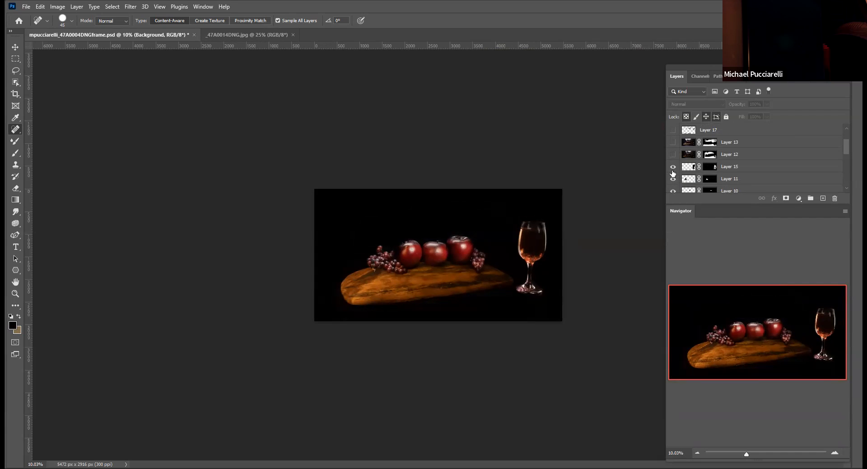
Hide Layers 15, 11, 10, 9, 8, 7 and 6, working down the stack.
click(672, 154)
click(673, 166)
scroll(674, 170, down, 1)
click(673, 167)
click(672, 178)
scroll(674, 179, down, 1)
click(673, 179)
scroll(674, 176, down, 2)
click(673, 166)
scroll(673, 166, down, 1)
click(673, 166)
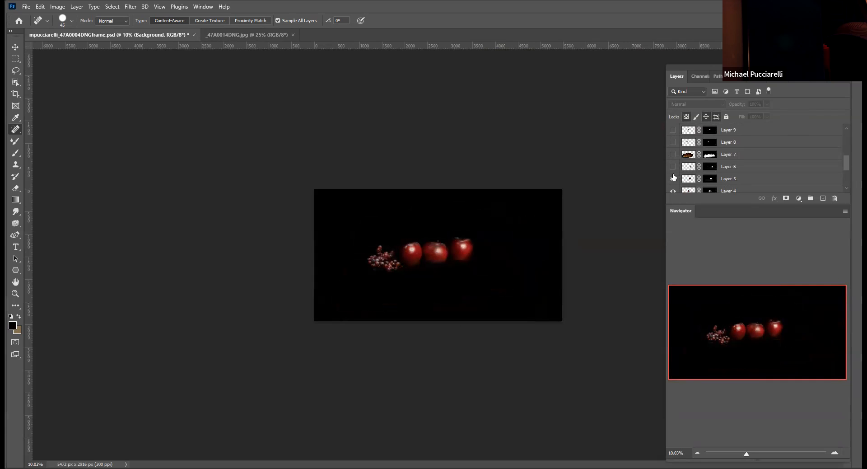
Hide Layers 5 to 1 and the Levels 1 adjustment to view the Background photo alone.
click(673, 178)
scroll(674, 178, down, 3)
click(672, 174)
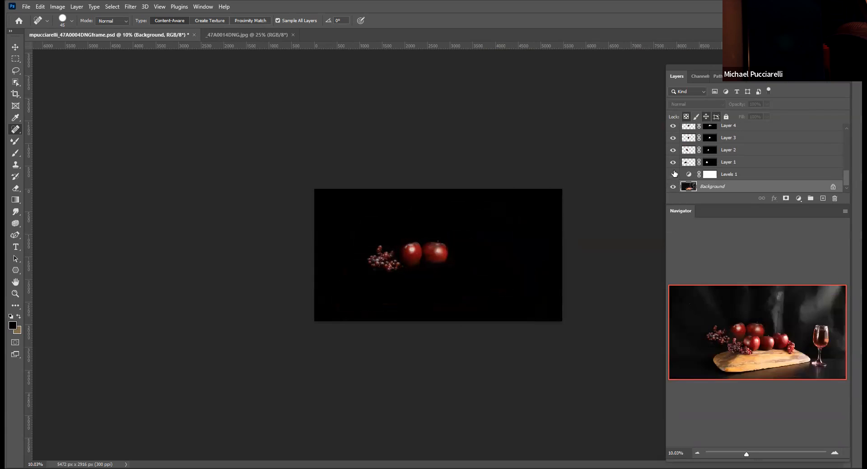
click(673, 162)
click(672, 150)
click(672, 137)
click(673, 126)
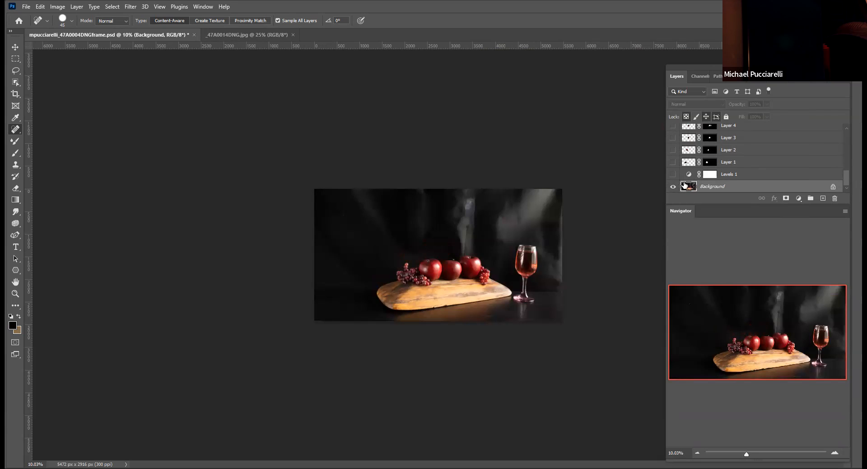
Show the Levels 1 adjustment and the masked fruit layers from Layer 1 up to Layer 5 again.
click(673, 174)
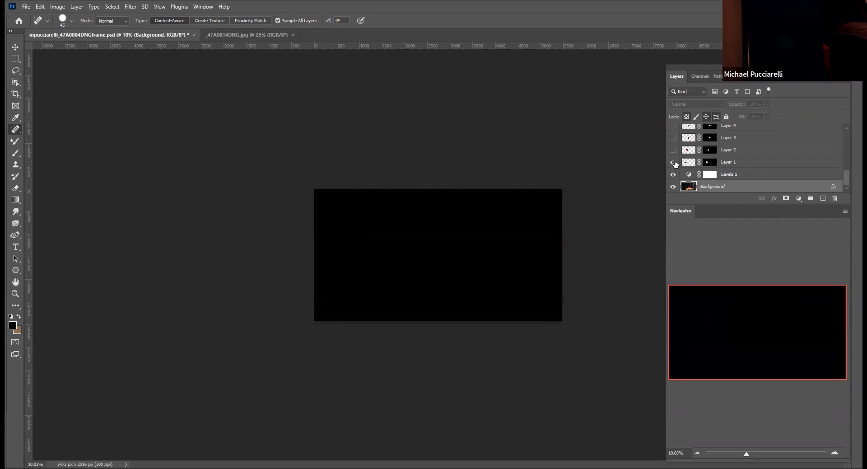
click(673, 161)
click(673, 149)
scroll(677, 161, up, 1)
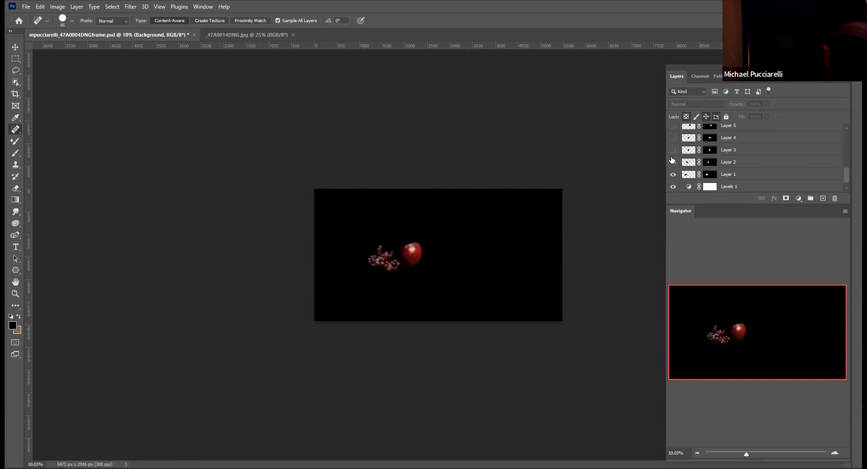
click(673, 150)
scroll(673, 150, up, 1)
click(673, 148)
click(673, 138)
Show the masked layers from Layer 6 up to Layer 10, including the wooden board, again.
scroll(673, 143, up, 1)
click(676, 150)
click(673, 137)
scroll(673, 140, up, 2)
click(673, 149)
click(672, 140)
scroll(673, 149, up, 4)
click(674, 174)
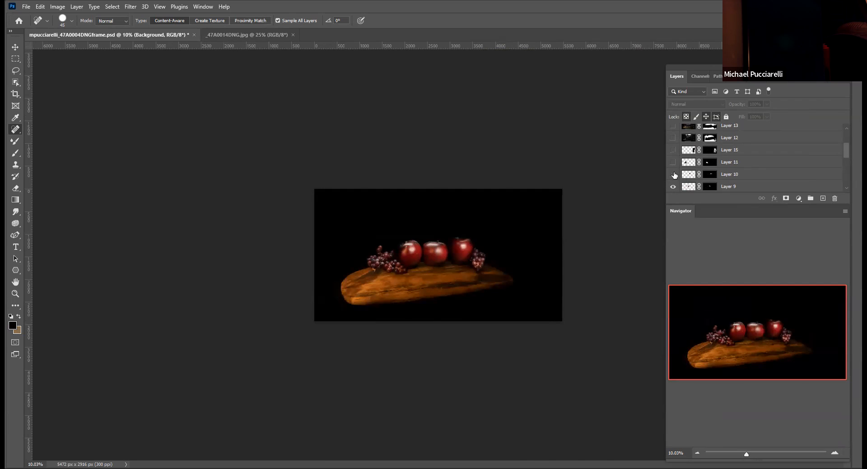
Show Layers 11, 15 and 12 again to view the wine glass and the smoky background.
click(672, 163)
click(673, 150)
click(673, 137)
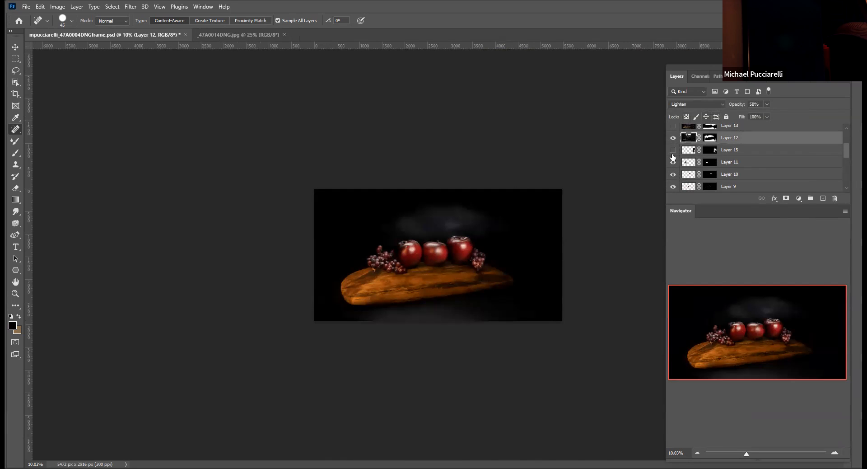
Show Layers 13, 17, 18 and 19 and the signature text layer again to complete the composite.
scroll(673, 156, up, 3)
click(673, 162)
click(673, 149)
click(675, 138)
scroll(674, 137, up, 1)
click(672, 142)
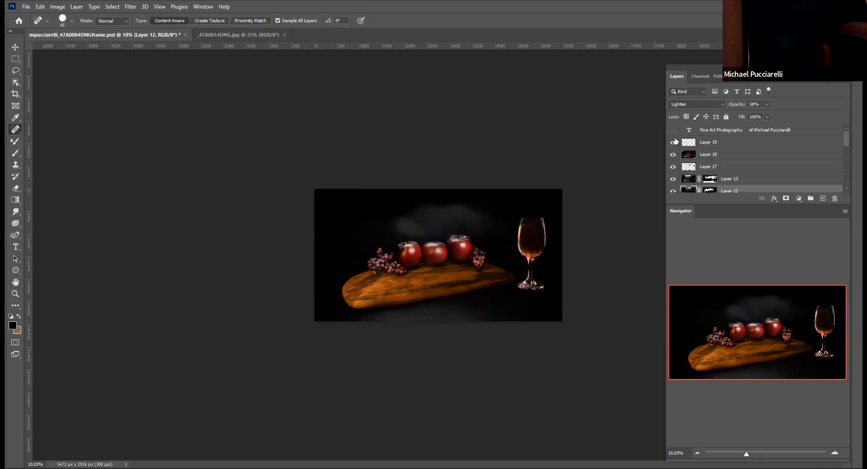
click(673, 130)
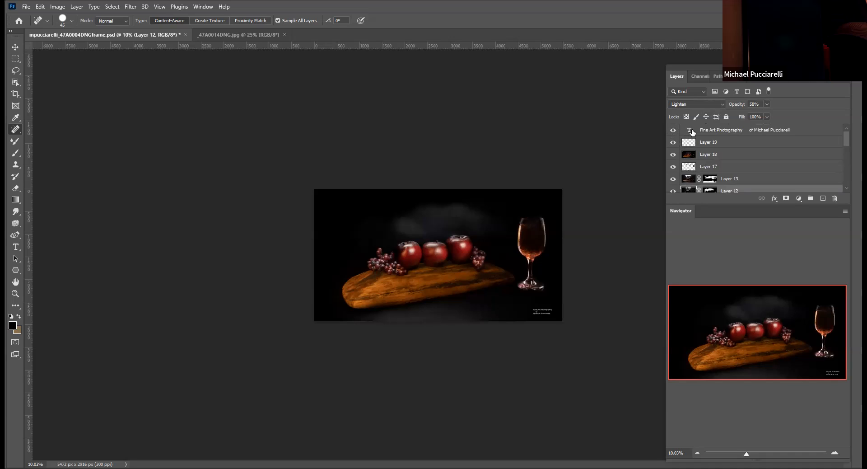